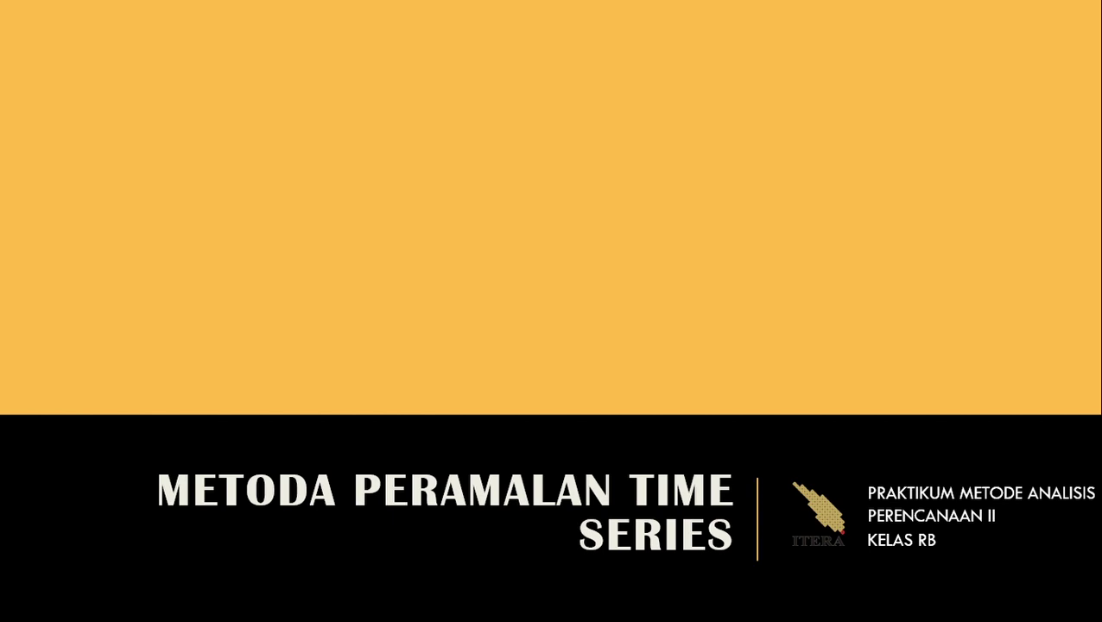
Step: Advance the slide show from the title slide to the Outline slide
{"action": "key", "text": "Right"}
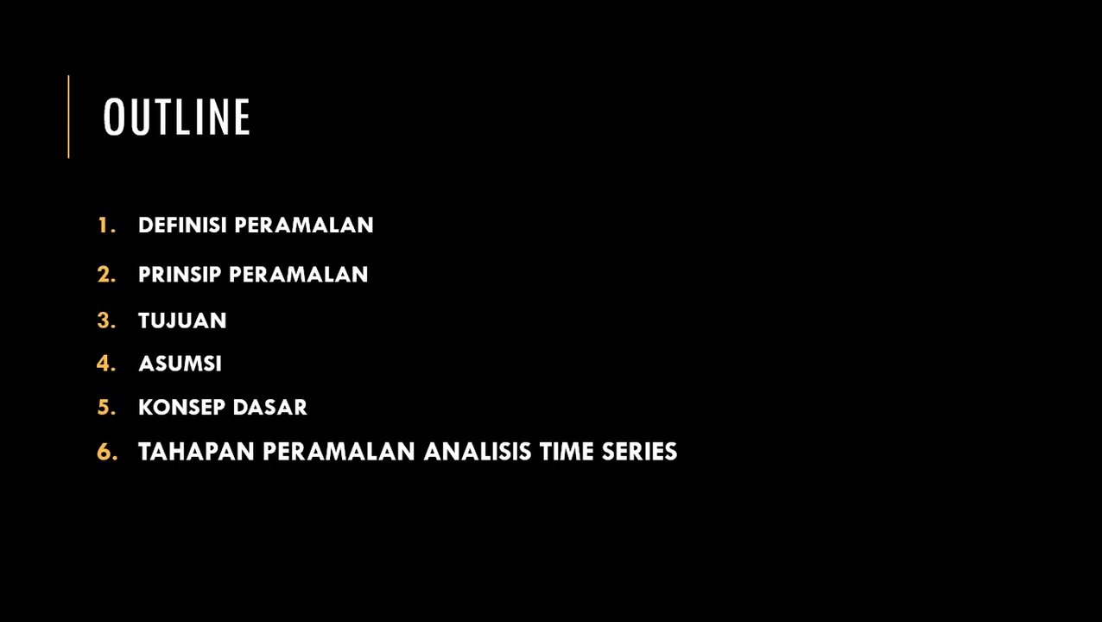
Step: Go to the Analisis Peramalan slide with the forecasting definition and three principles
{"action": "key", "text": "Right"}
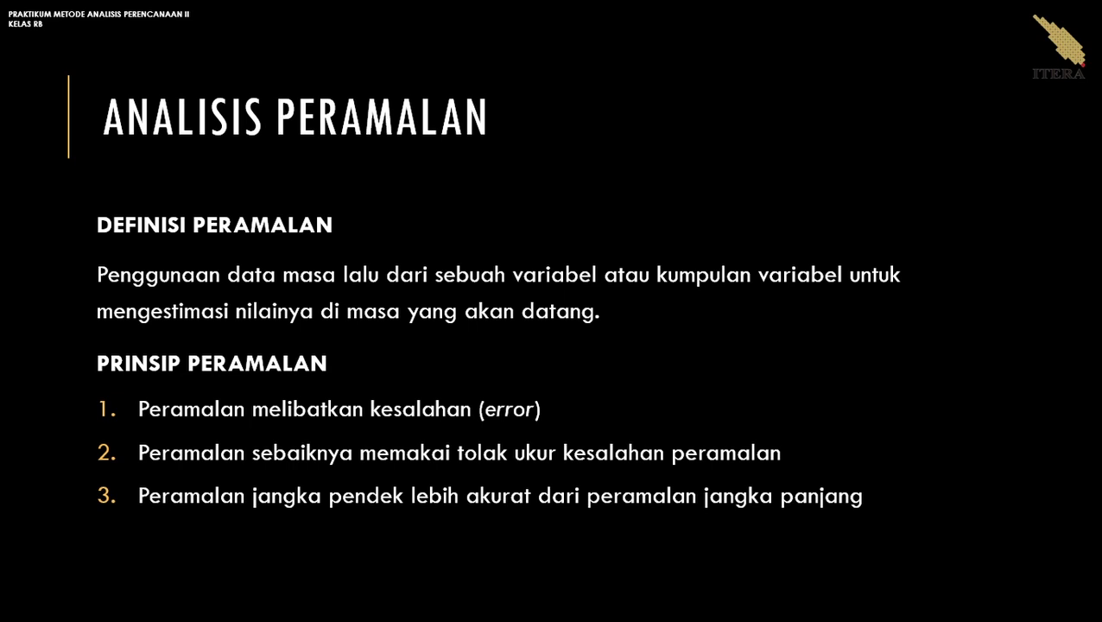
Step: Advance through the Analisis Time Series slides to the Konsep Dasar slide
{"action": "key", "text": "Right"}
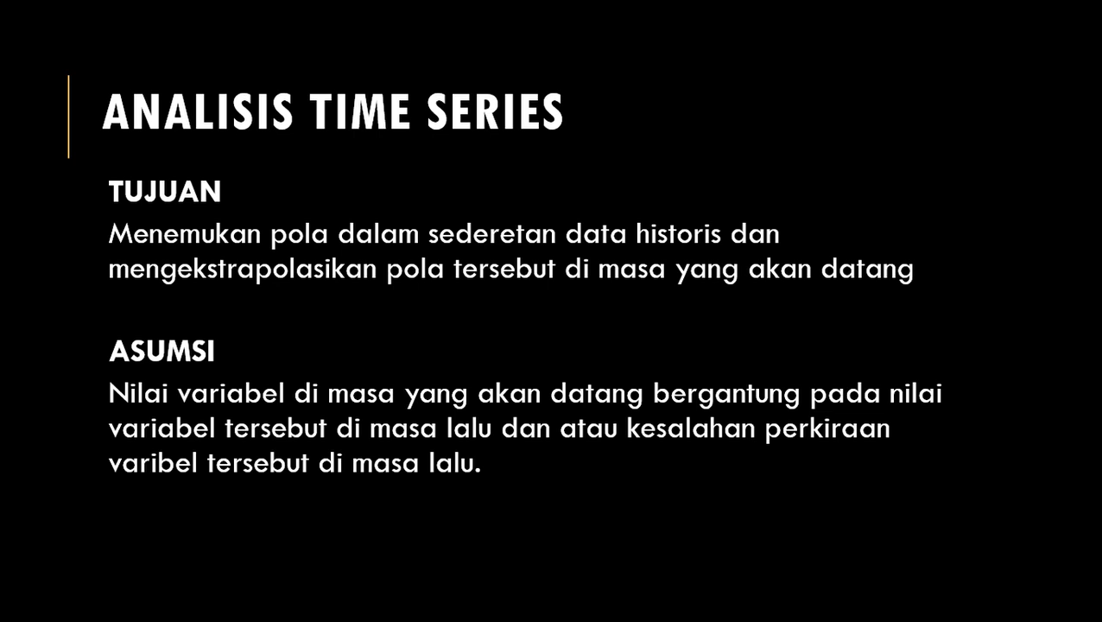
{"action": "key", "text": "Right"}
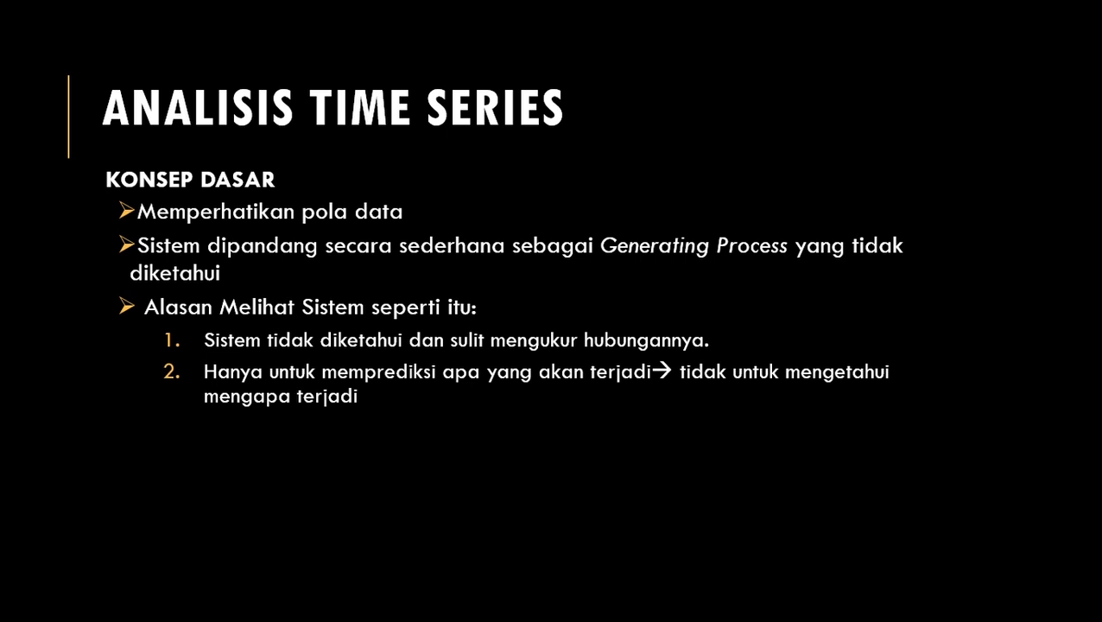
Step: Advance to the Tahapan Analisis Time Series slide listing its six steps
{"action": "key", "text": "Right"}
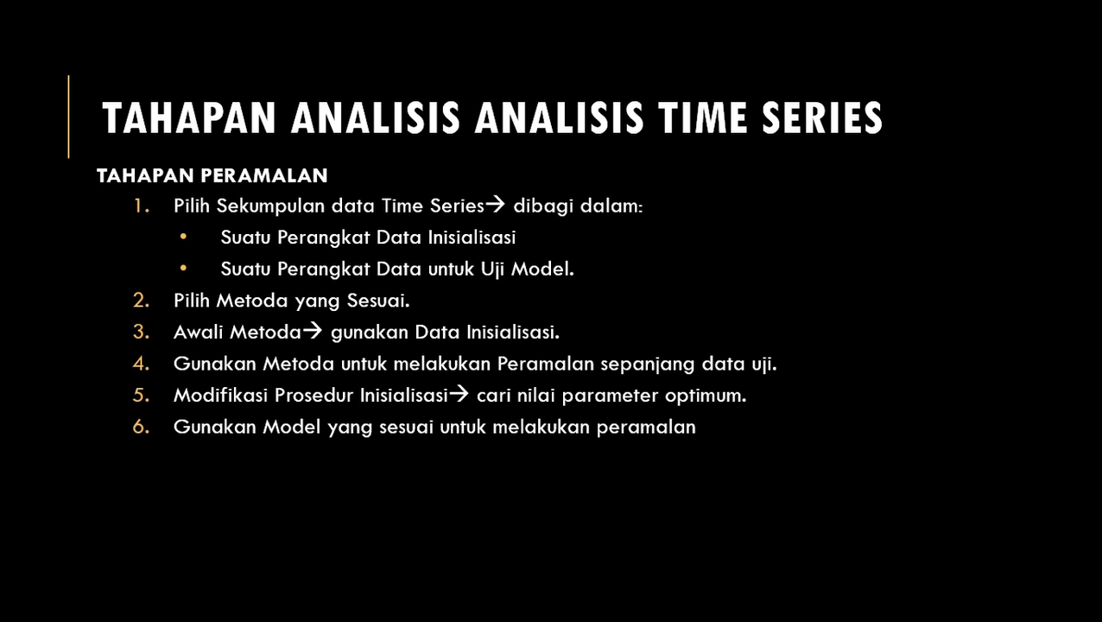
Step: Advance past the two-methods slide to the closing Terimakasih slide
{"action": "key", "text": "Right"}
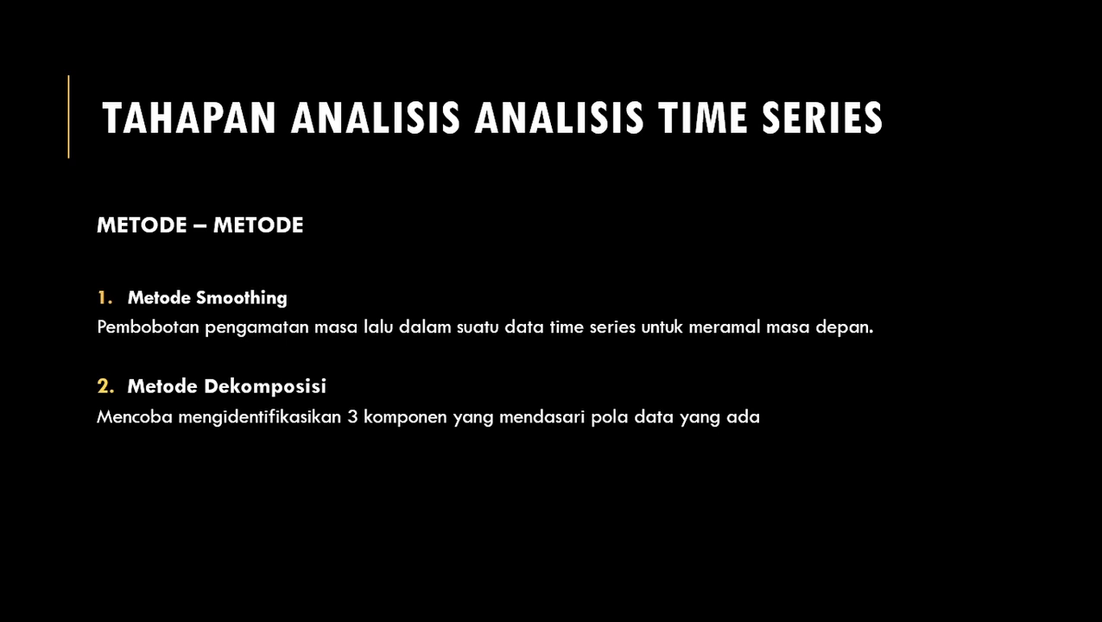
{"action": "key", "text": "Right"}
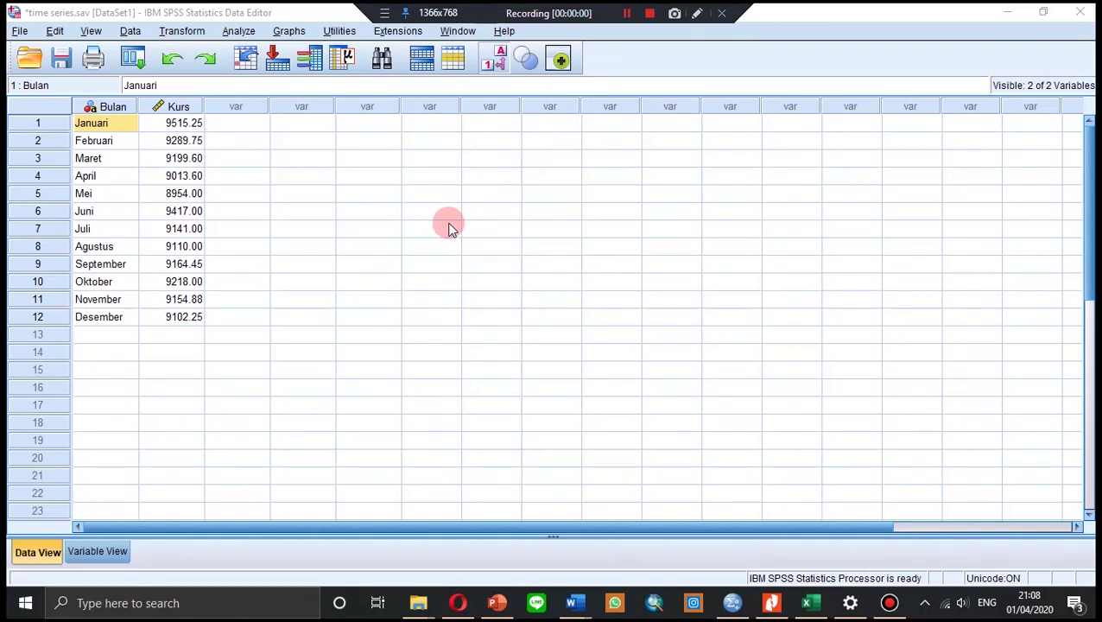
{"action": "left_click", "coordinate": [307, 159]}
{"action": "left_click", "coordinate": [294, 141]}
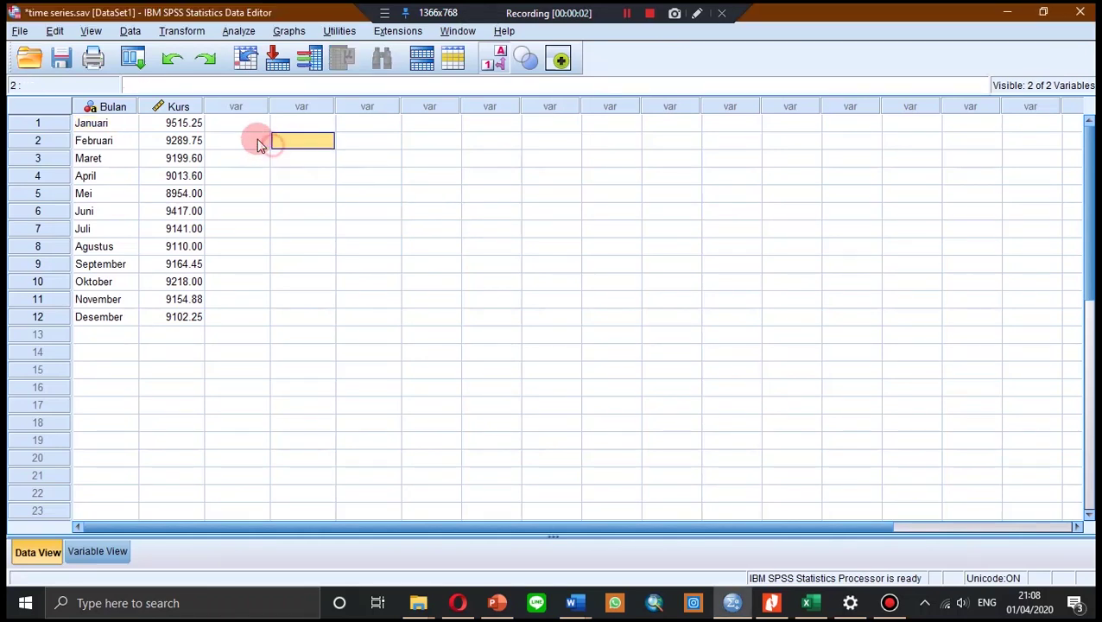
{"action": "left_click", "coordinate": [249, 122]}
{"action": "left_click", "coordinate": [307, 112]}
{"action": "left_click", "coordinate": [387, 121]}
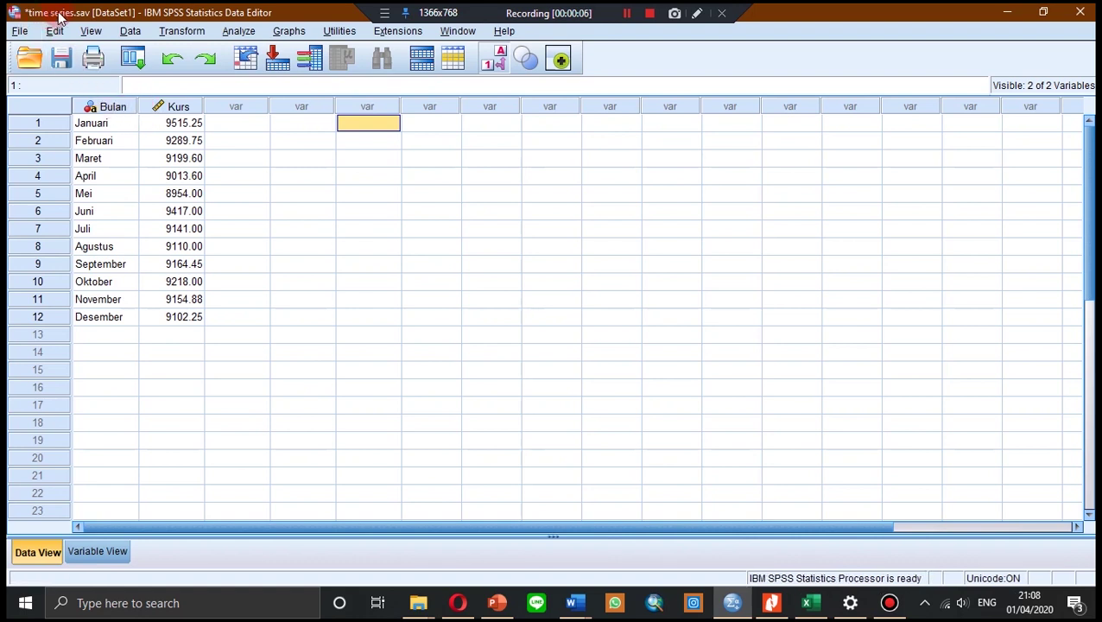
{"action": "left_click", "coordinate": [259, 155]}
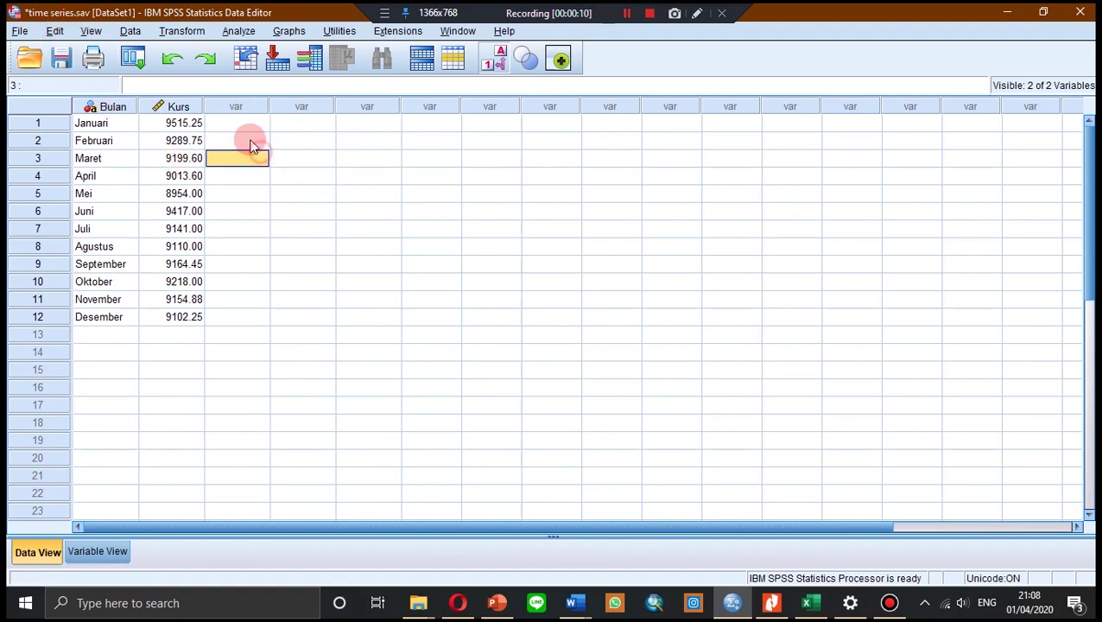
{"action": "left_click", "coordinate": [242, 124]}
{"action": "left_click", "coordinate": [240, 164]}
{"action": "left_click", "coordinate": [241, 177]}
{"action": "left_click", "coordinate": [240, 192]}
{"action": "left_click", "coordinate": [240, 214]}
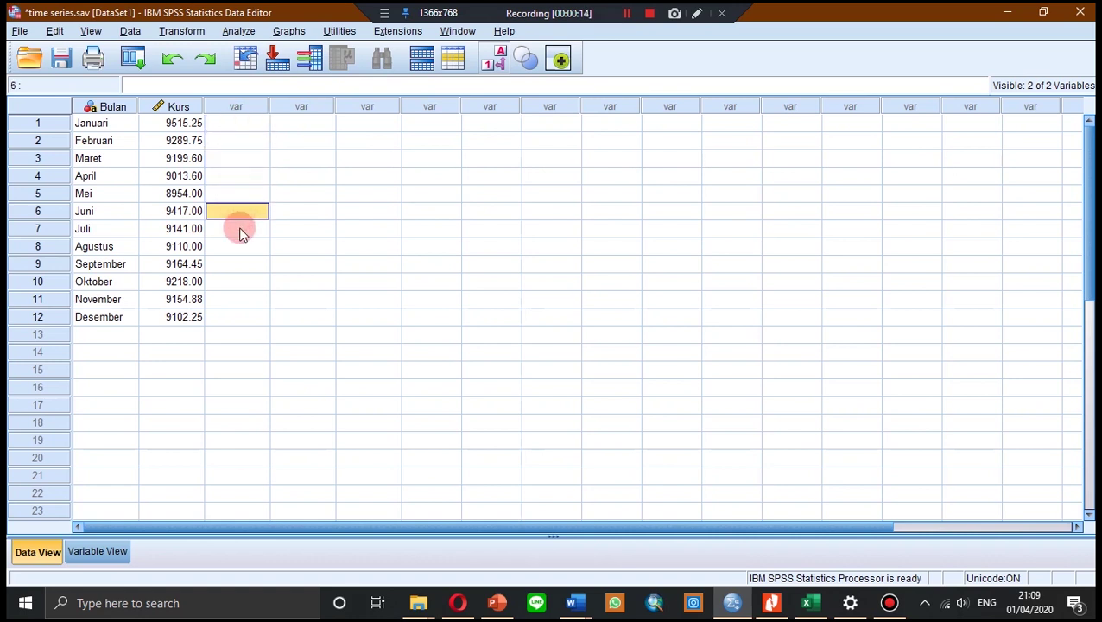
{"action": "left_click", "coordinate": [240, 229]}
{"action": "left_click", "coordinate": [240, 249]}
{"action": "left_click", "coordinate": [240, 266]}
{"action": "left_click", "coordinate": [240, 285]}
{"action": "left_click", "coordinate": [237, 299]}
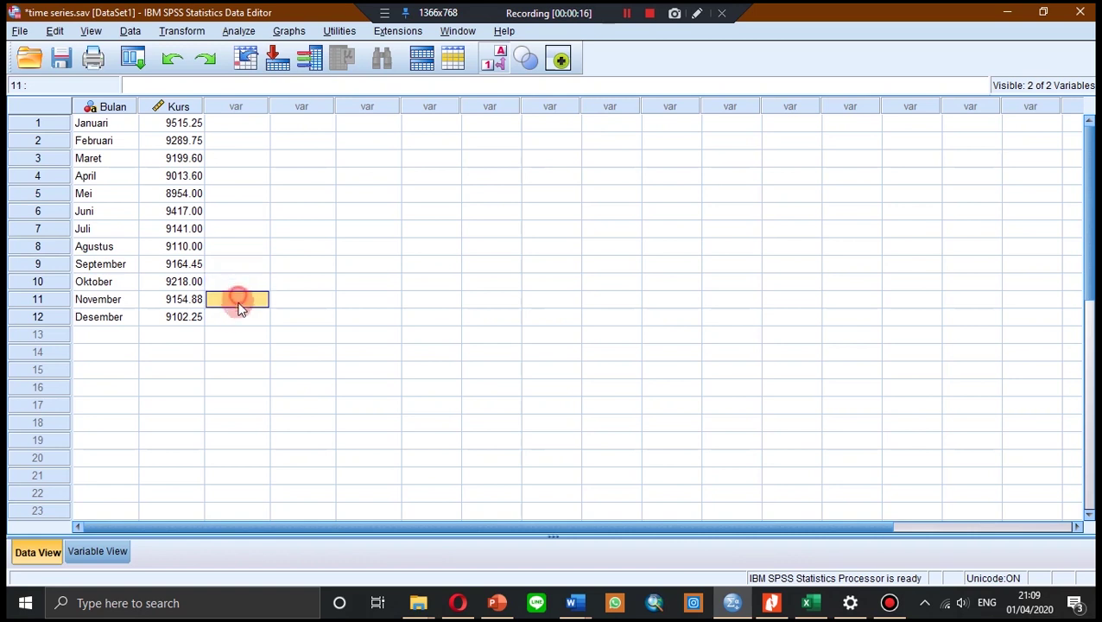
{"action": "left_click", "coordinate": [236, 315]}
{"action": "left_click", "coordinate": [237, 282]}
{"action": "left_click", "coordinate": [236, 122]}
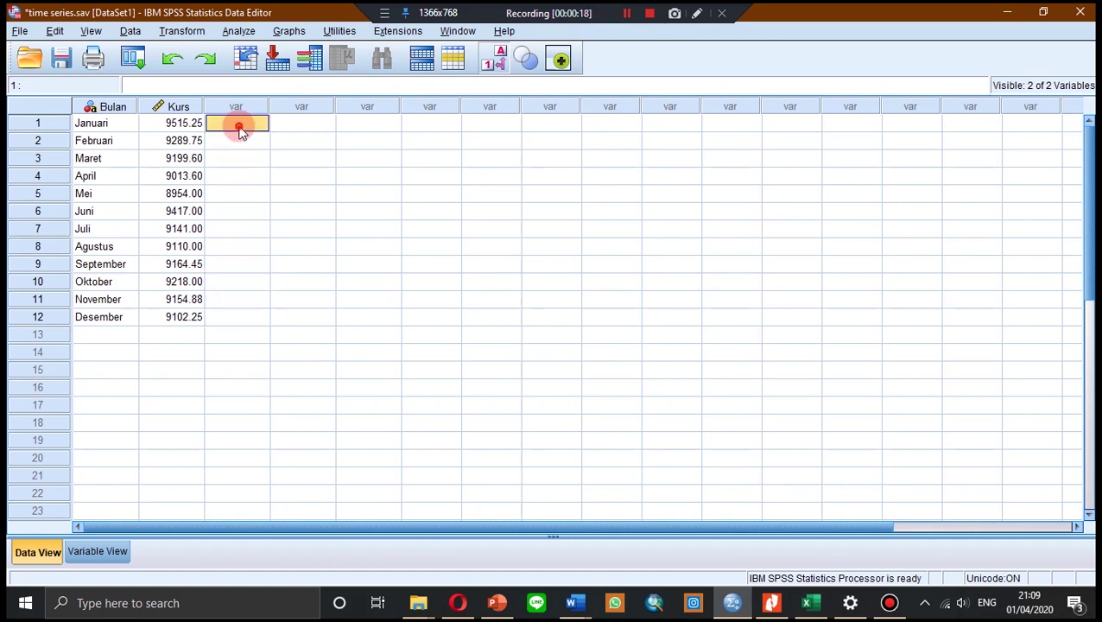
{"action": "left_click", "coordinate": [235, 140]}
{"action": "left_click", "coordinate": [237, 158]}
{"action": "left_click", "coordinate": [240, 211]}
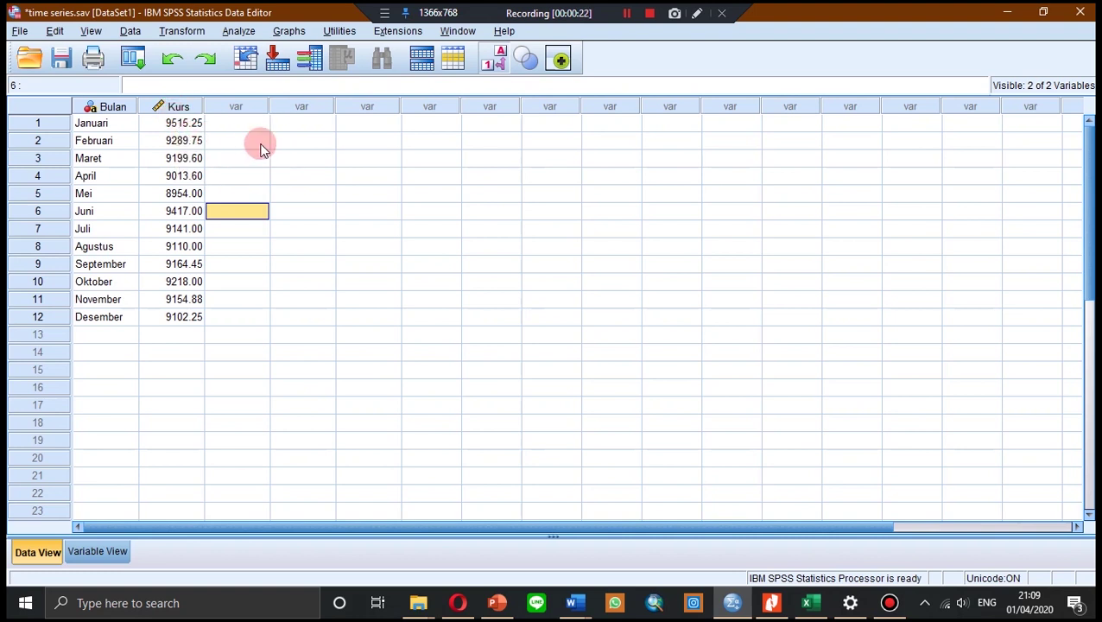
{"action": "left_click", "coordinate": [192, 123]}
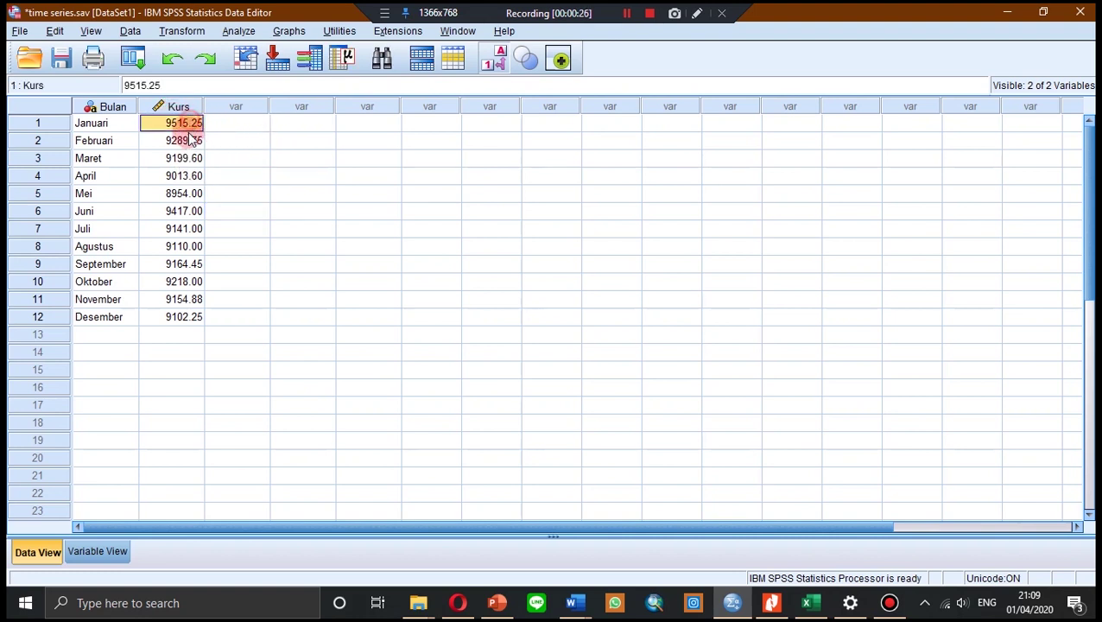
{"action": "left_click", "coordinate": [192, 140]}
{"action": "left_click", "coordinate": [195, 123]}
{"action": "left_click", "coordinate": [221, 126]}
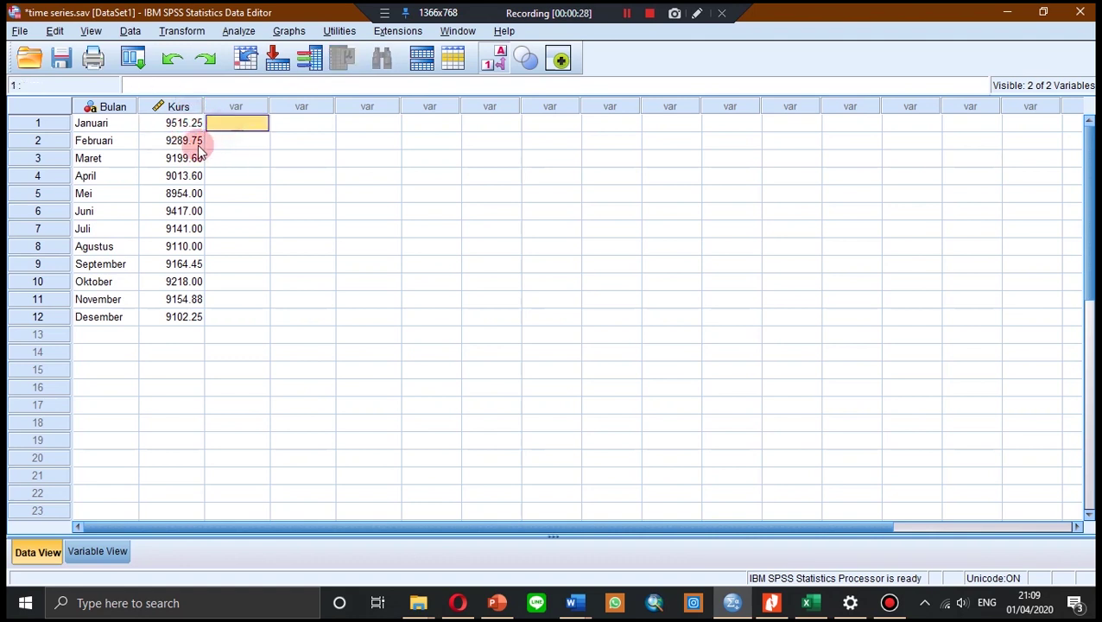
{"action": "left_click", "coordinate": [151, 157]}
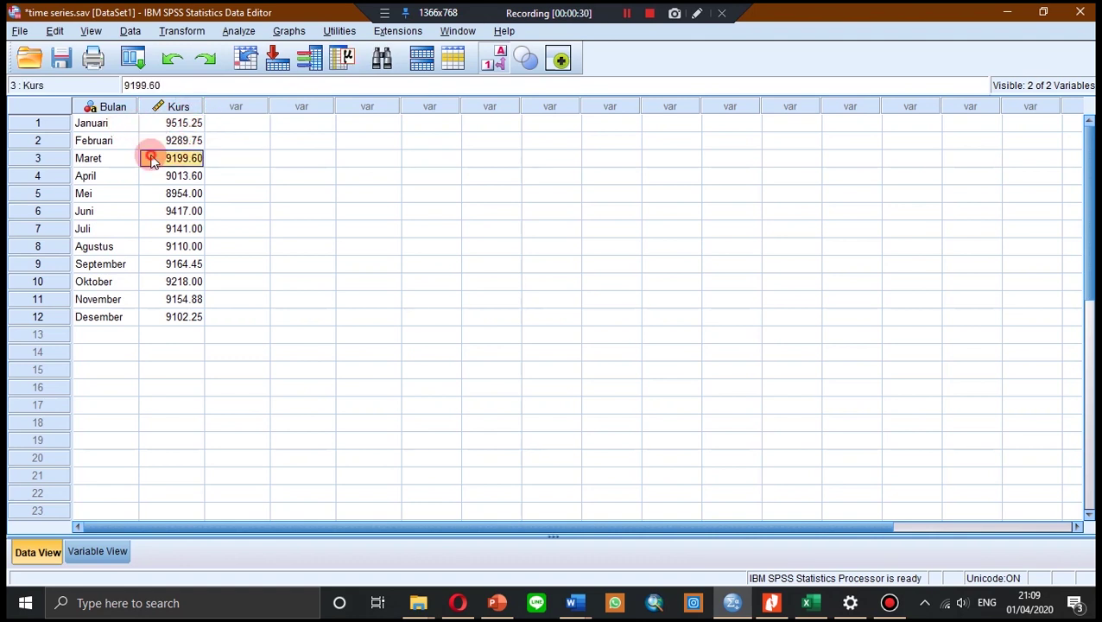
{"action": "left_click", "coordinate": [160, 228]}
{"action": "left_click", "coordinate": [108, 313]}
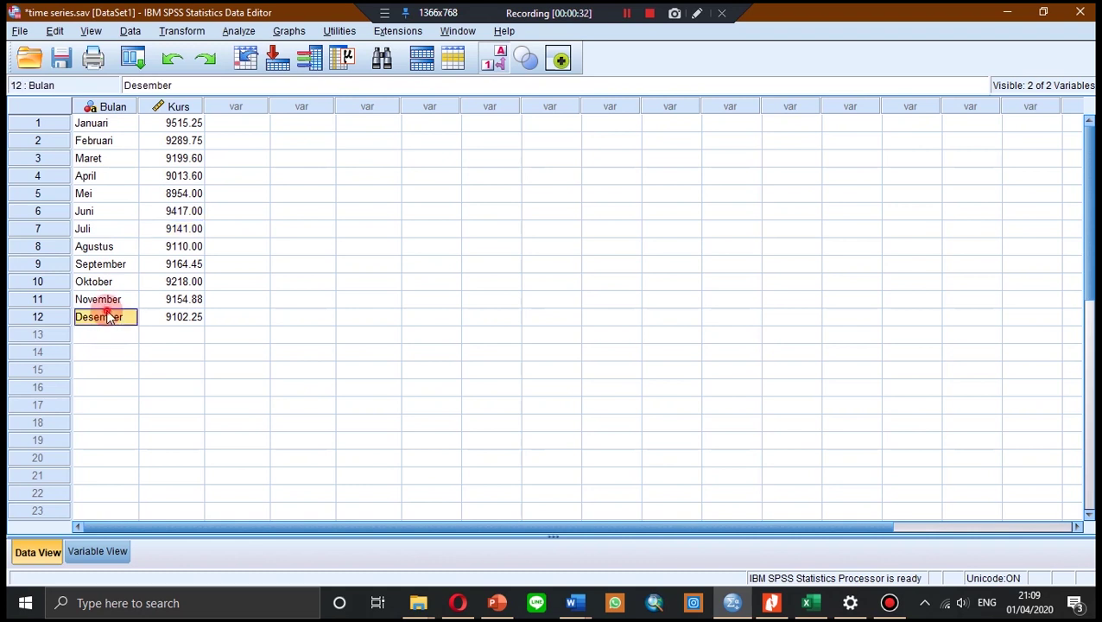
{"action": "left_click", "coordinate": [96, 121]}
{"action": "left_click", "coordinate": [119, 333]}
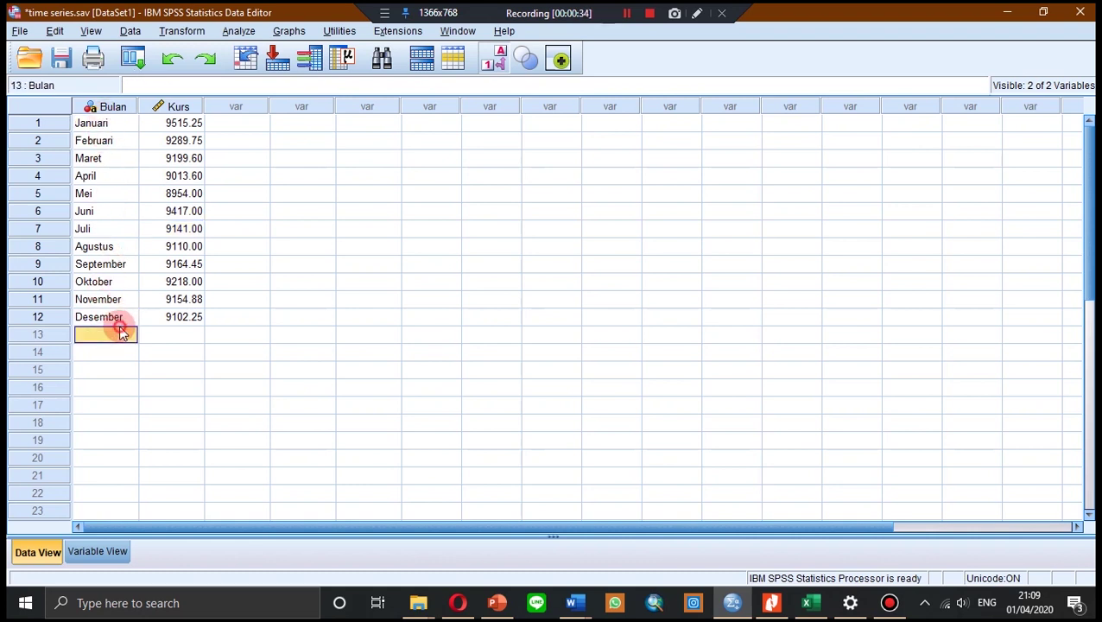
{"action": "left_click", "coordinate": [181, 140]}
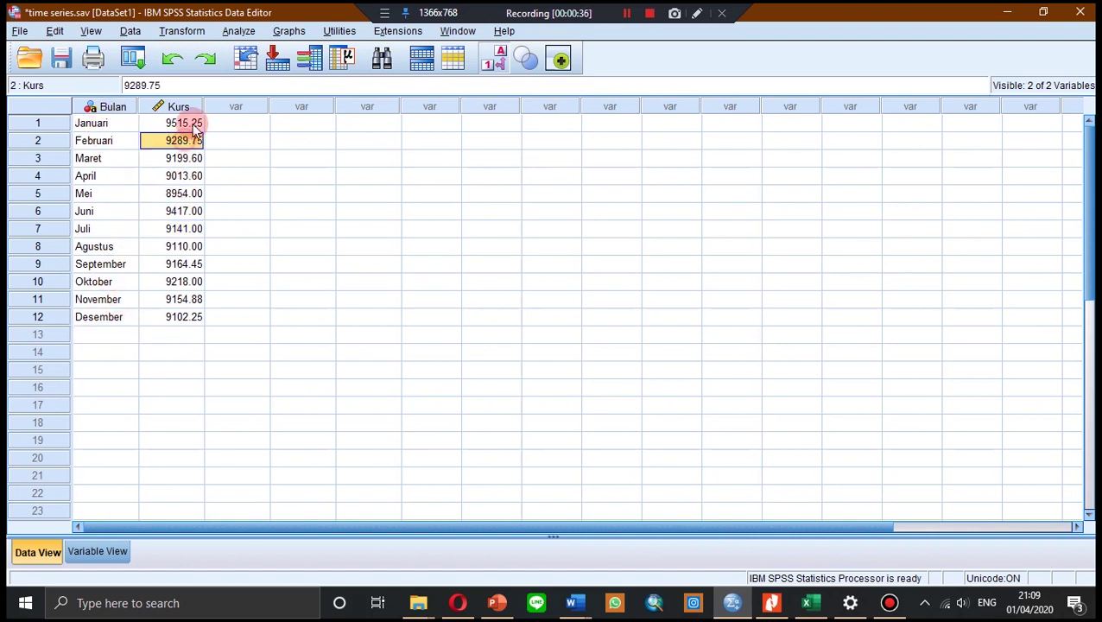
{"action": "left_click", "coordinate": [191, 123]}
{"action": "left_click", "coordinate": [116, 123]}
{"action": "left_click", "coordinate": [169, 145]}
{"action": "left_click", "coordinate": [125, 144]}
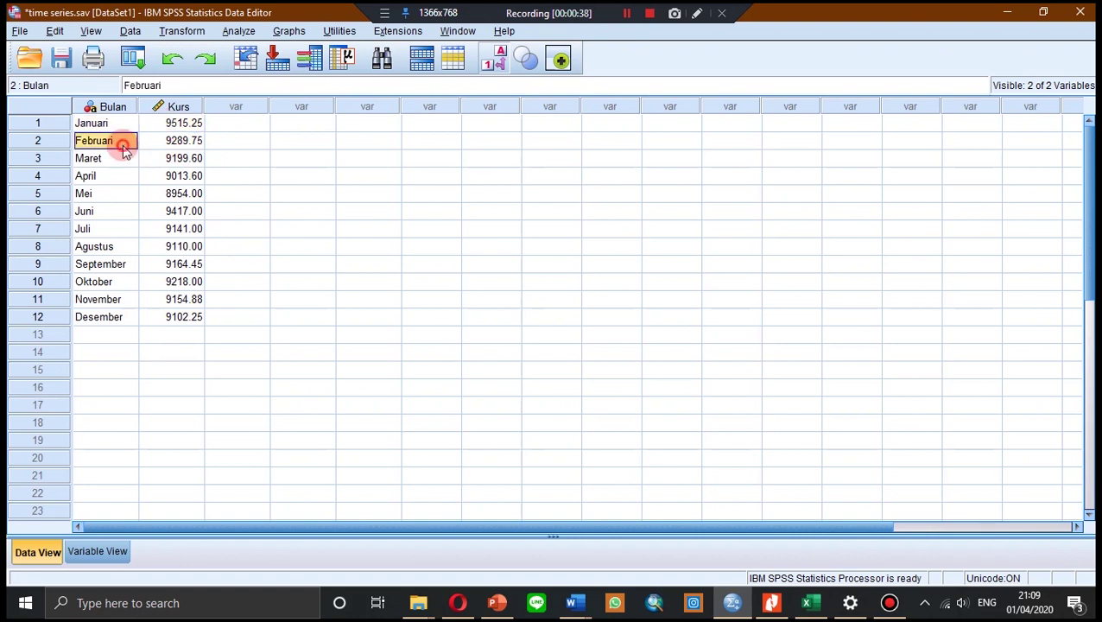
{"action": "left_click", "coordinate": [121, 158]}
{"action": "left_click", "coordinate": [168, 161]}
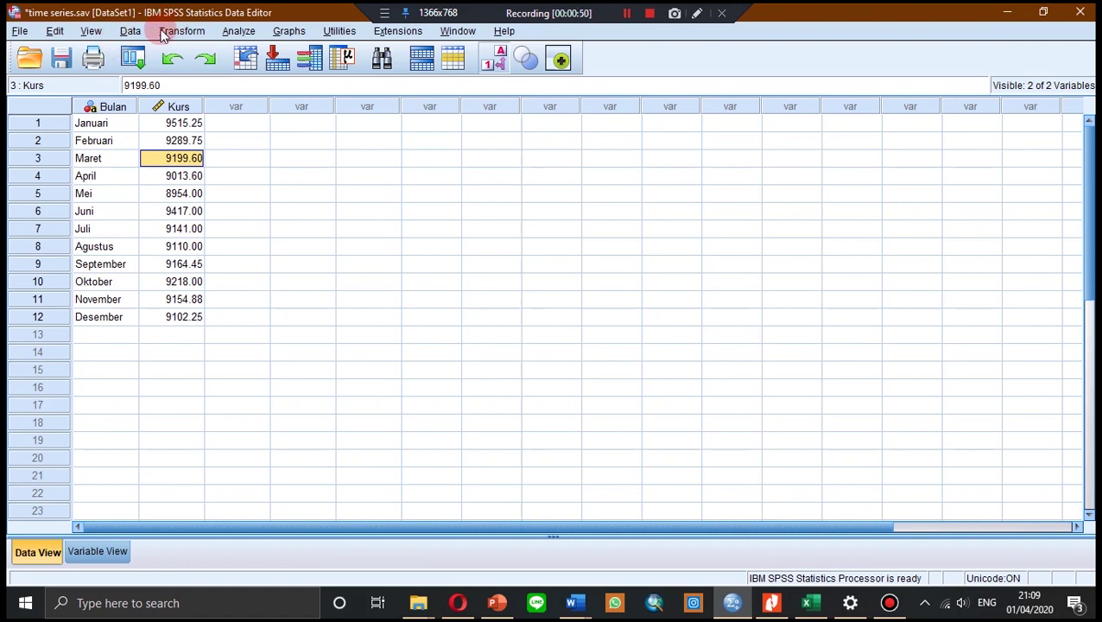
Step: Define dates as years and months, starting year 2005, month 1, via Define Date and Time
{"action": "left_click", "coordinate": [132, 32]}
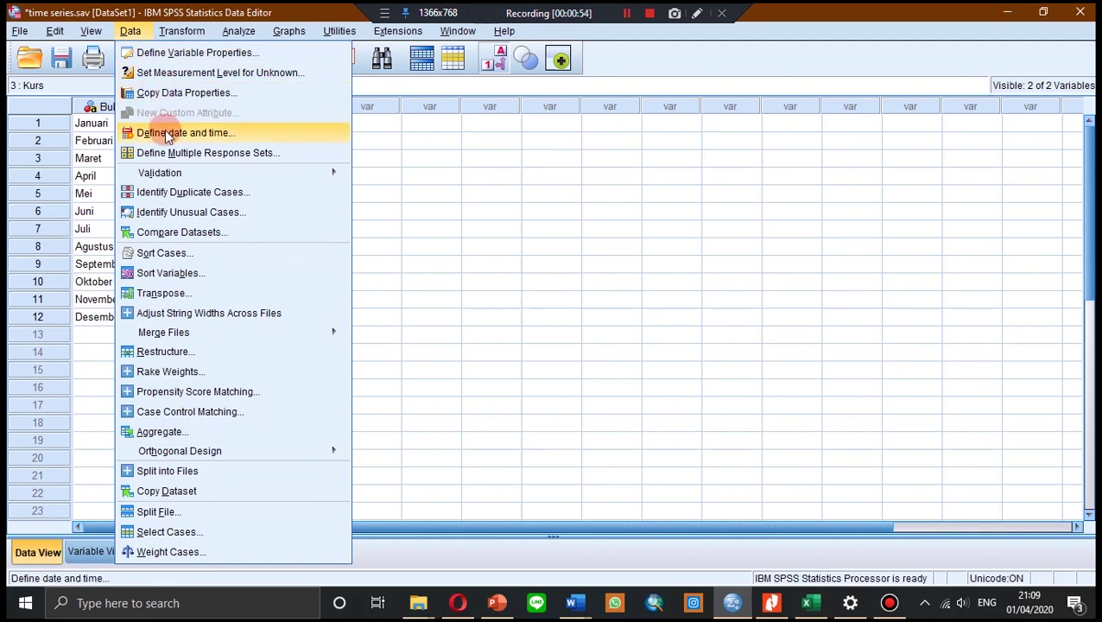
{"action": "left_click", "coordinate": [270, 132]}
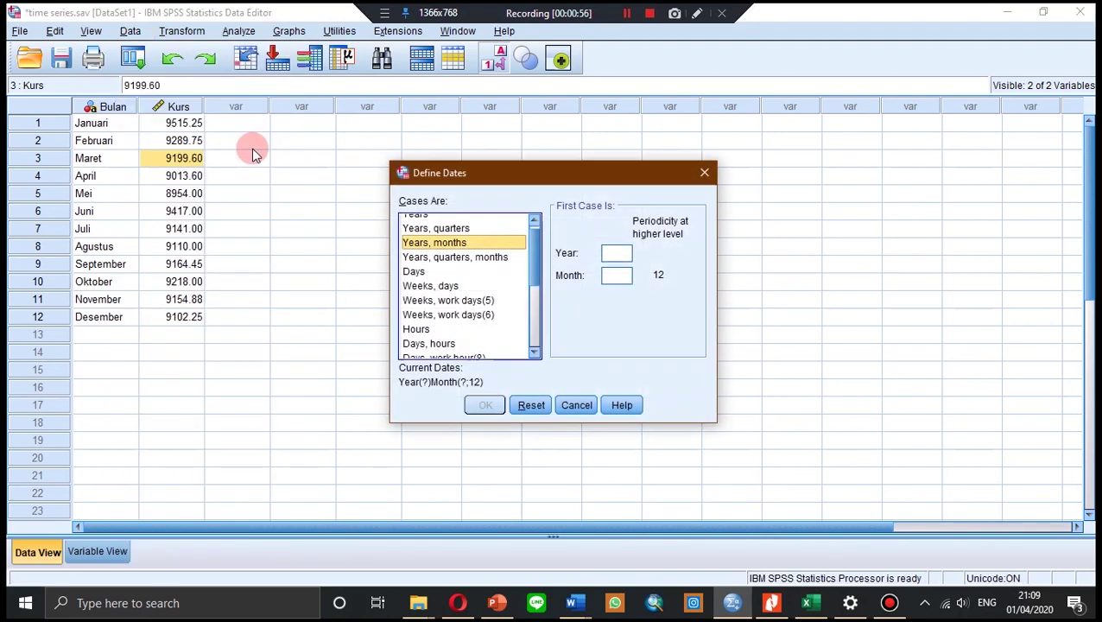
{"action": "scroll", "coordinate": [466, 257], "scroll_direction": "up", "scroll_amount": 1}
{"action": "scroll", "coordinate": [464, 255], "scroll_direction": "down", "scroll_amount": 1}
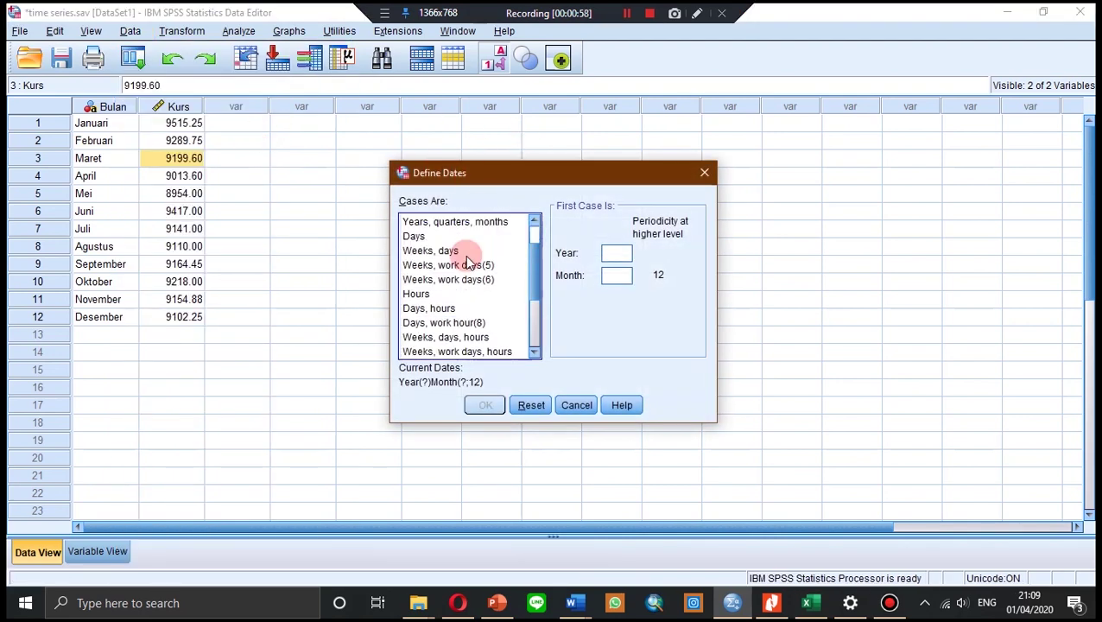
{"action": "scroll", "coordinate": [463, 259], "scroll_direction": "up", "scroll_amount": 1}
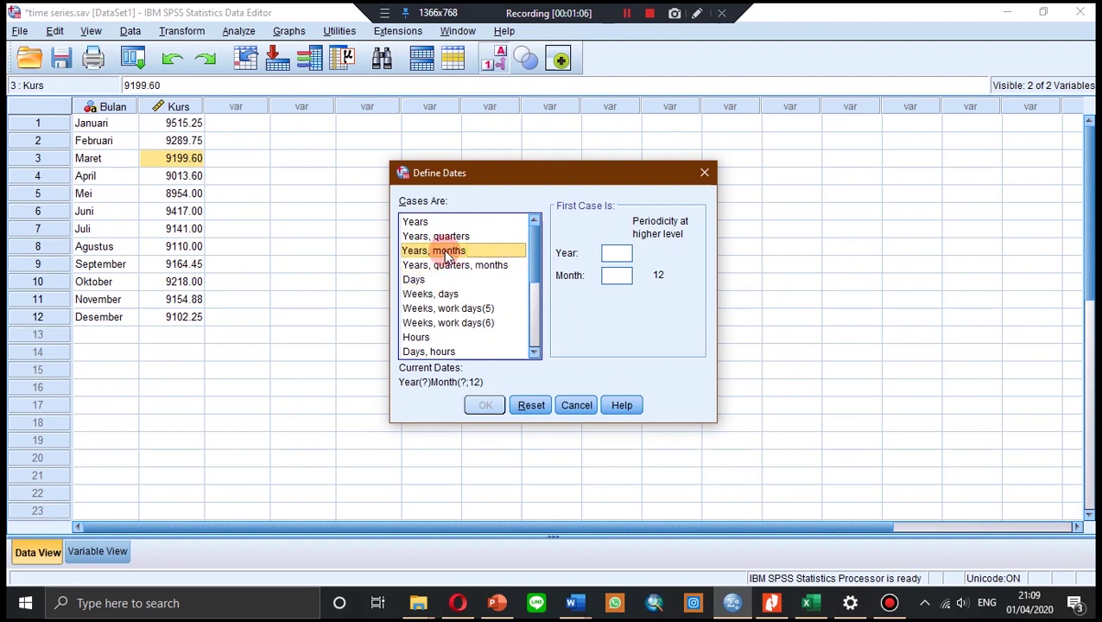
{"action": "left_click", "coordinate": [617, 253]}
{"action": "type", "text": "2005"}
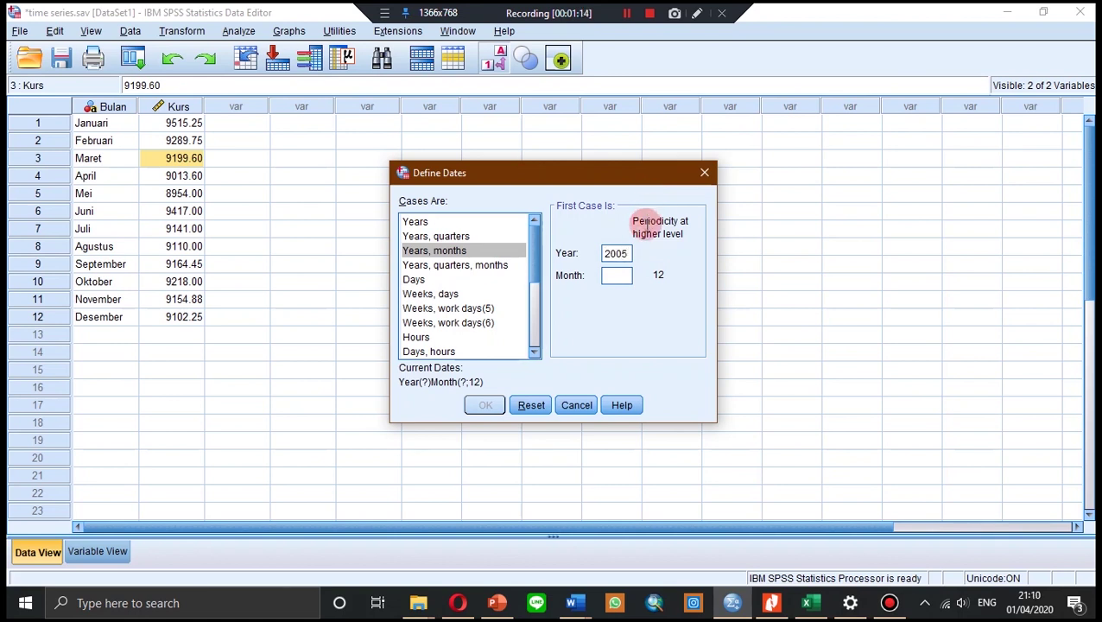
{"action": "type", "text": "1"}
{"action": "left_click", "coordinate": [504, 406]}
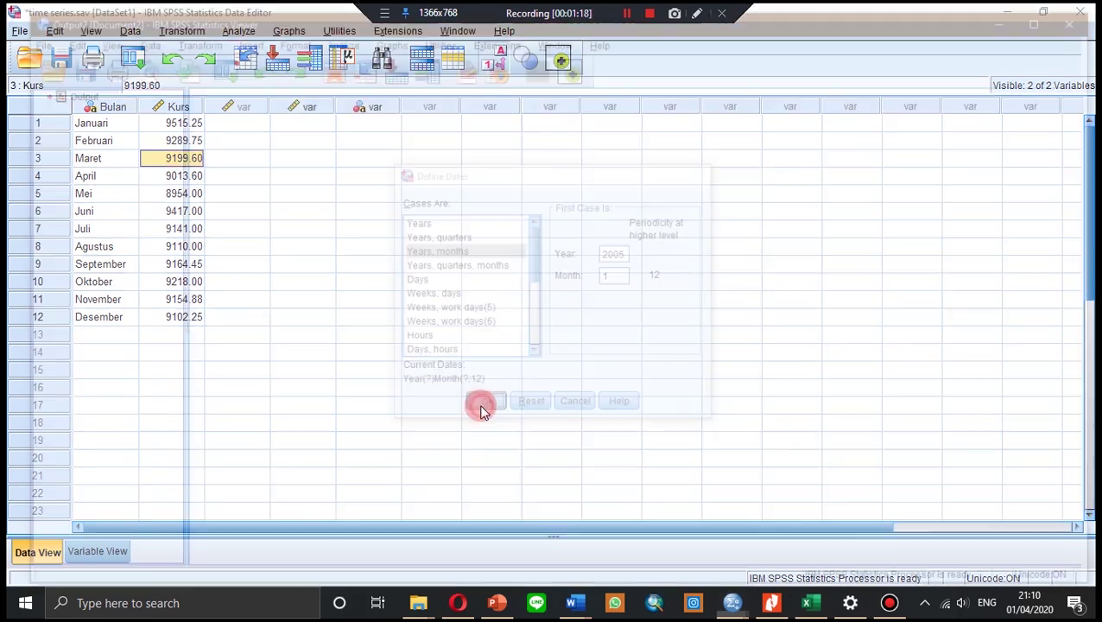
{"action": "left_click", "coordinate": [381, 143]}
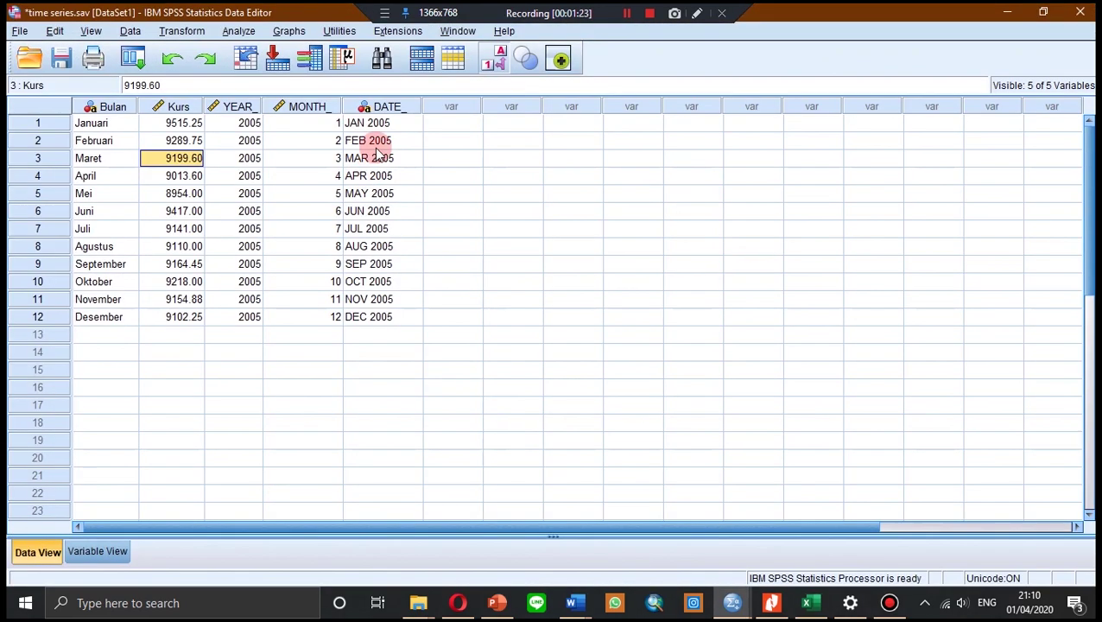
Step: Inspect the generated YEAR_ and DATE_ values, from JAN 2005 through SEP 2005
{"action": "left_click", "coordinate": [301, 123]}
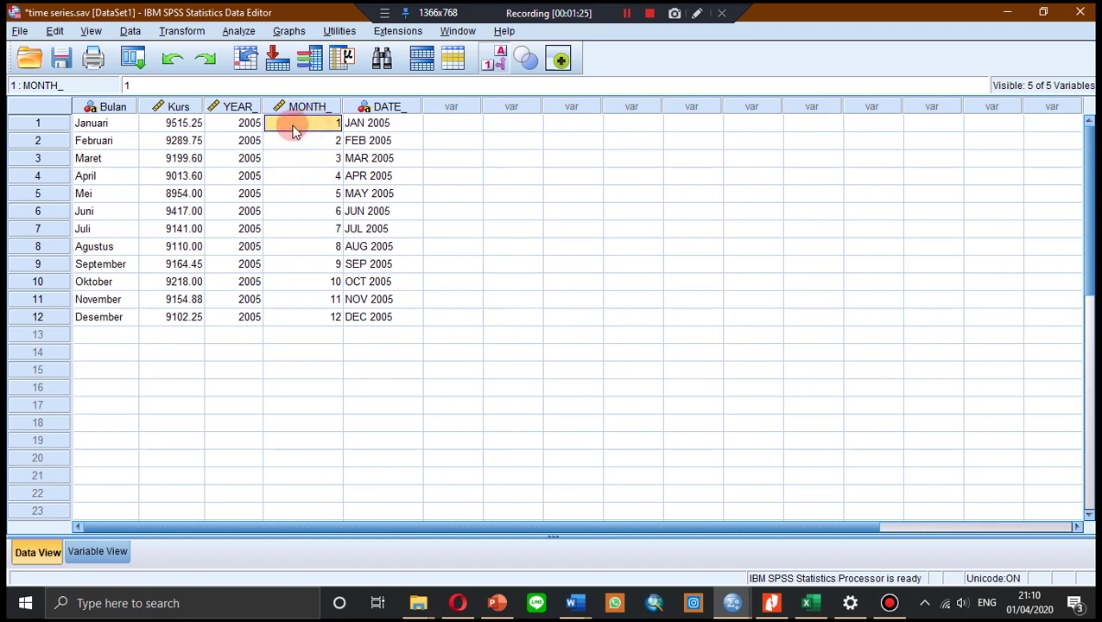
{"action": "left_click", "coordinate": [251, 107]}
{"action": "left_click", "coordinate": [377, 125]}
{"action": "left_click", "coordinate": [373, 160]}
{"action": "left_click", "coordinate": [380, 263]}
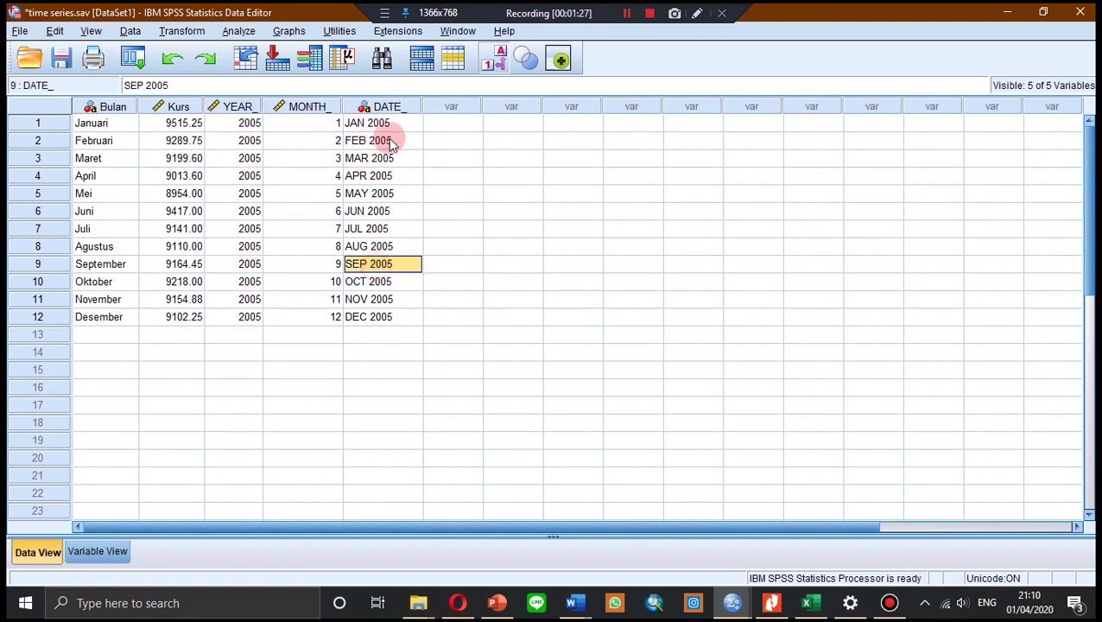
{"action": "left_click", "coordinate": [386, 126]}
Step: Compare Kurs values for January–November with their dates, then select the first empty column
{"action": "left_click", "coordinate": [192, 126]}
{"action": "left_click", "coordinate": [183, 140]}
{"action": "left_click", "coordinate": [184, 299]}
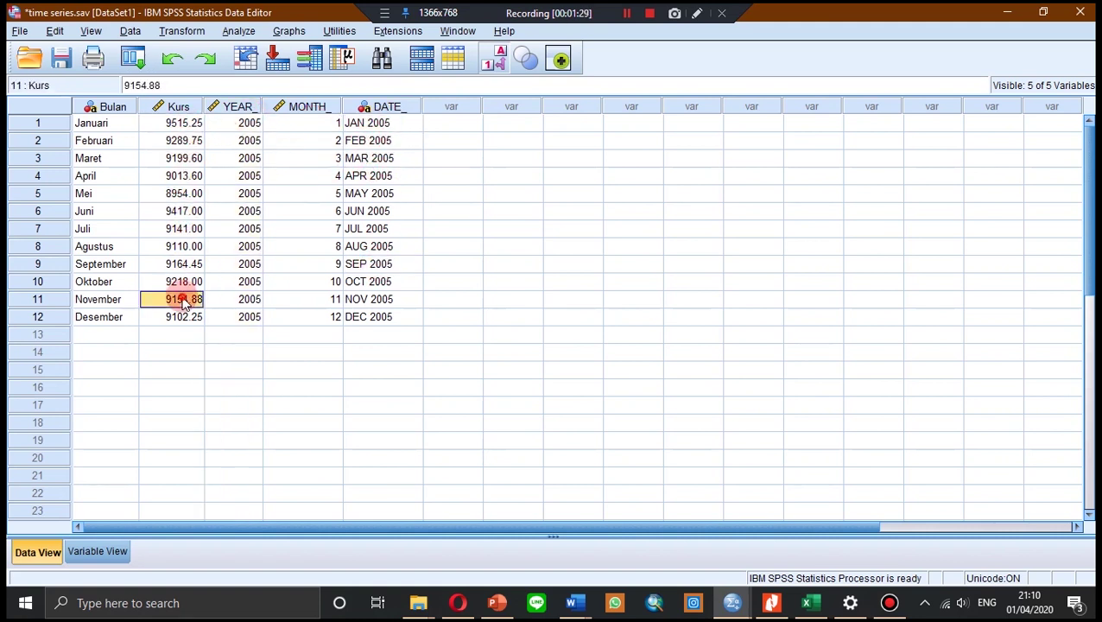
{"action": "left_click", "coordinate": [369, 226]}
{"action": "left_click", "coordinate": [195, 123]}
{"action": "left_click", "coordinate": [184, 158]}
{"action": "left_click", "coordinate": [184, 264]}
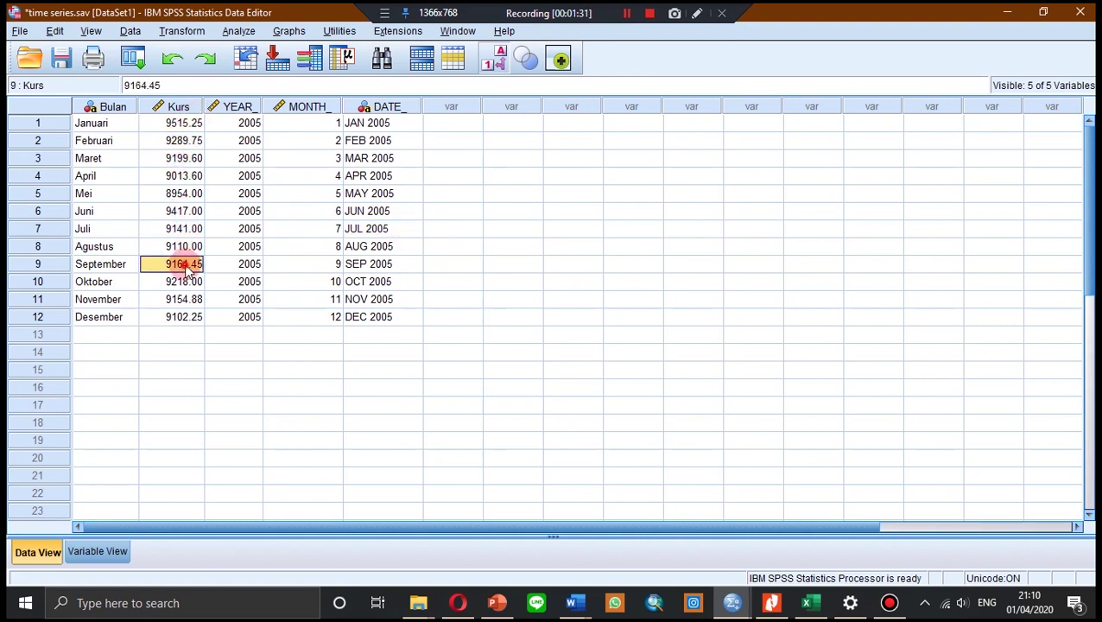
{"action": "left_click", "coordinate": [184, 299]}
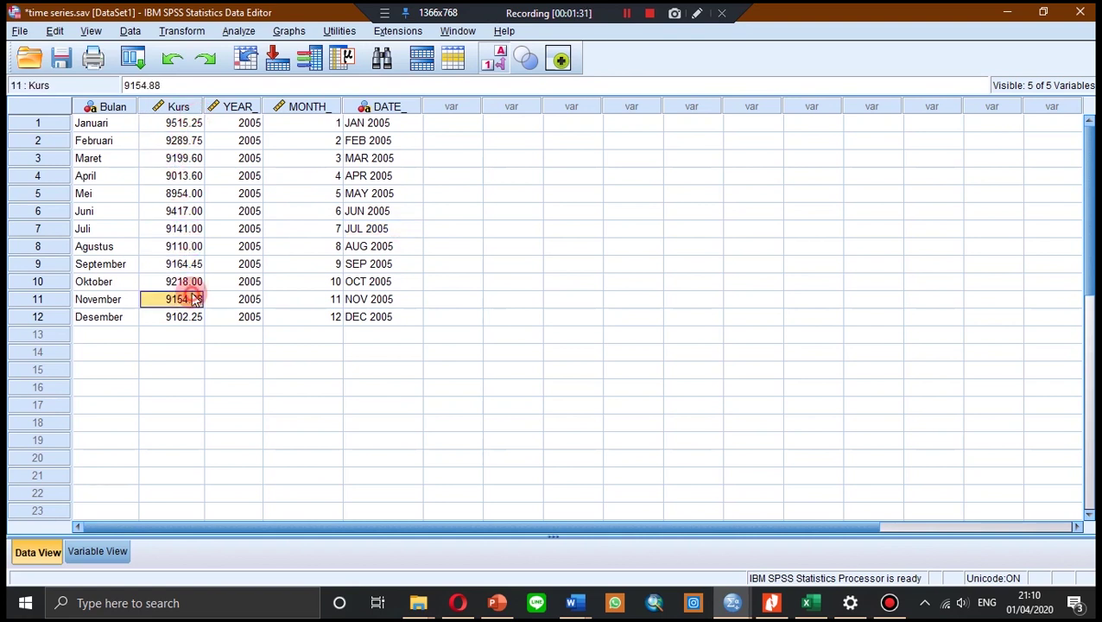
{"action": "left_click", "coordinate": [393, 122]}
{"action": "left_click", "coordinate": [402, 140]}
{"action": "left_click", "coordinate": [441, 123]}
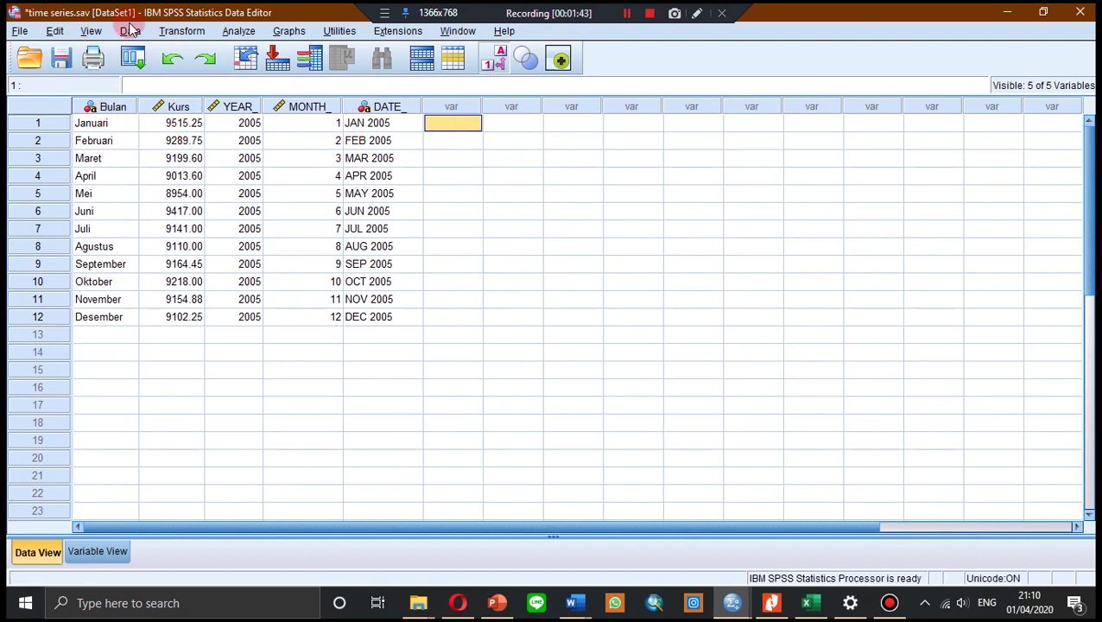
{"action": "left_click", "coordinate": [186, 32]}
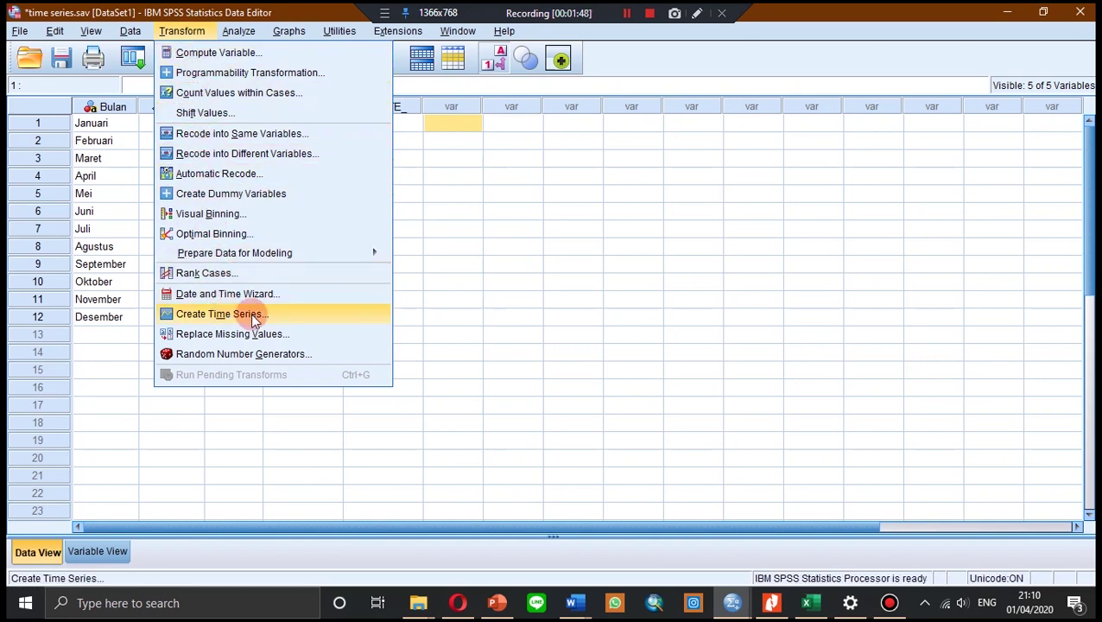
Step: Create Kurs_1 as a span-3 prior moving average of Kurs with Create Time Series
{"action": "left_click", "coordinate": [313, 318]}
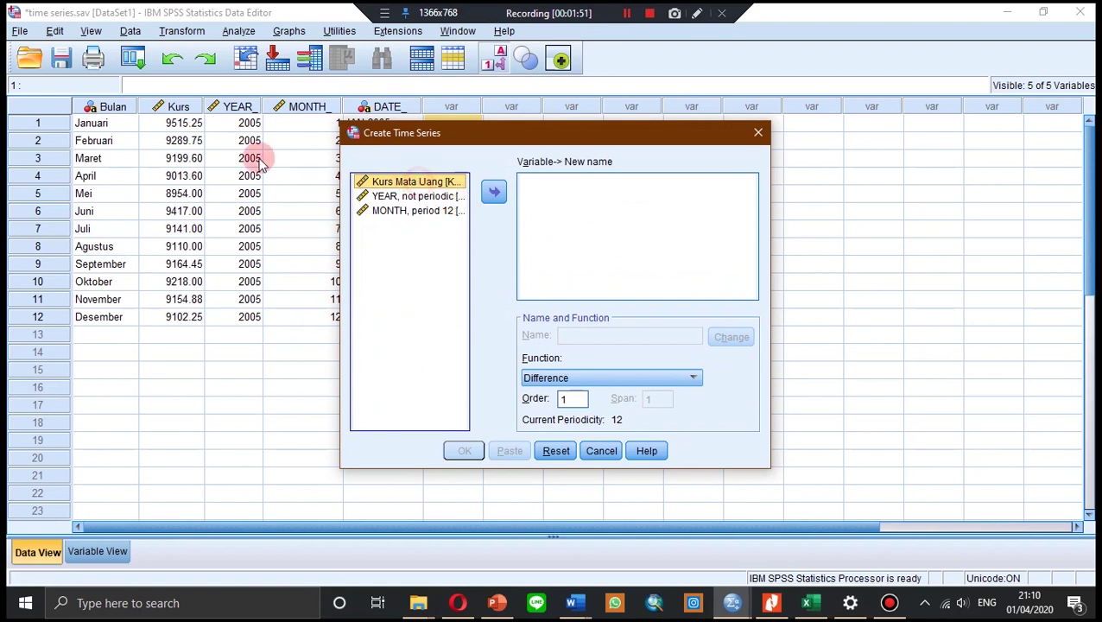
{"action": "left_click", "coordinate": [506, 192]}
{"action": "left_click", "coordinate": [499, 193]}
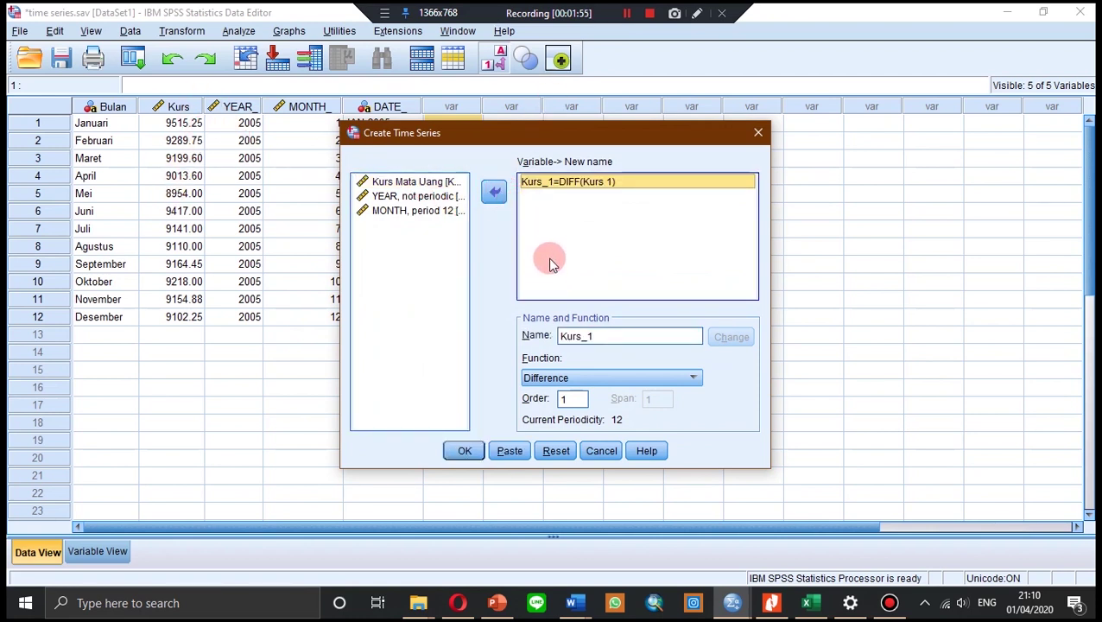
{"action": "left_click", "coordinate": [575, 378]}
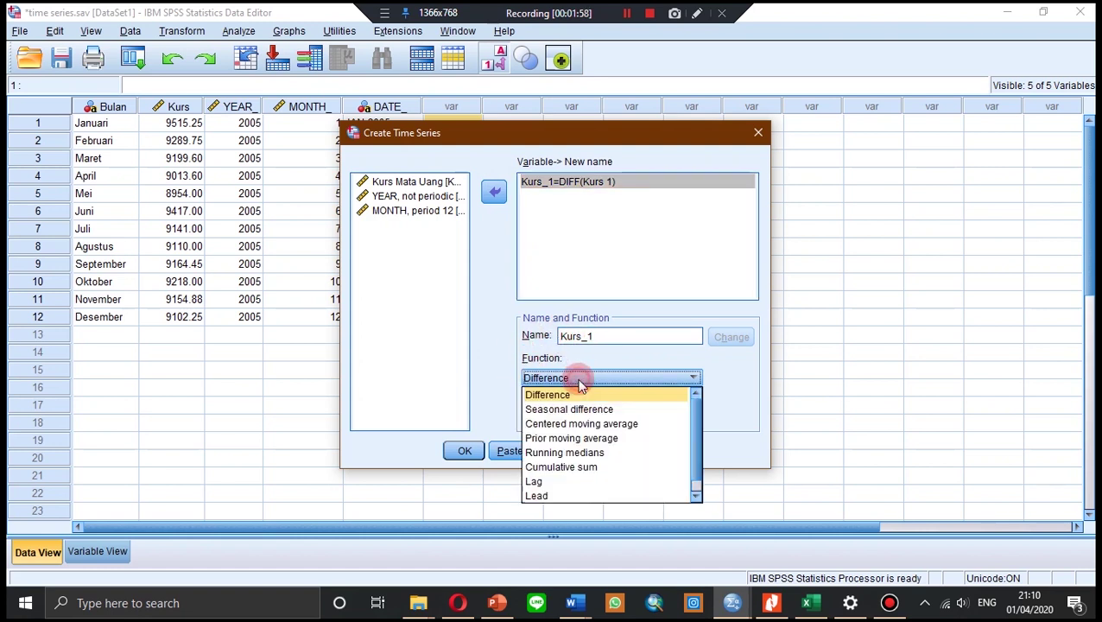
{"action": "left_click", "coordinate": [579, 439]}
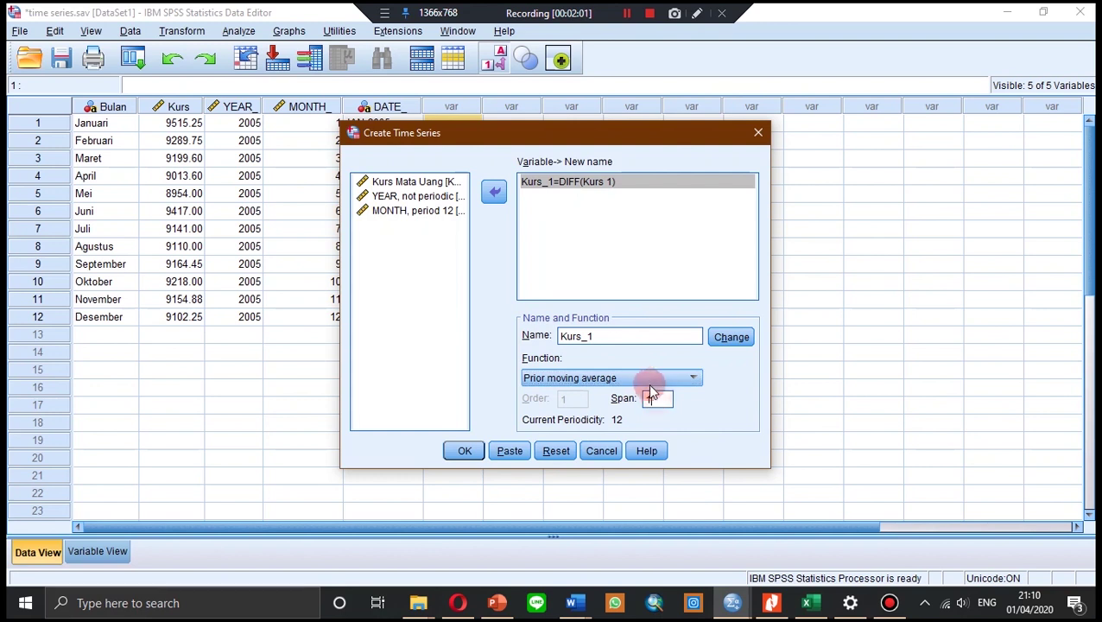
{"action": "type", "text": "3"}
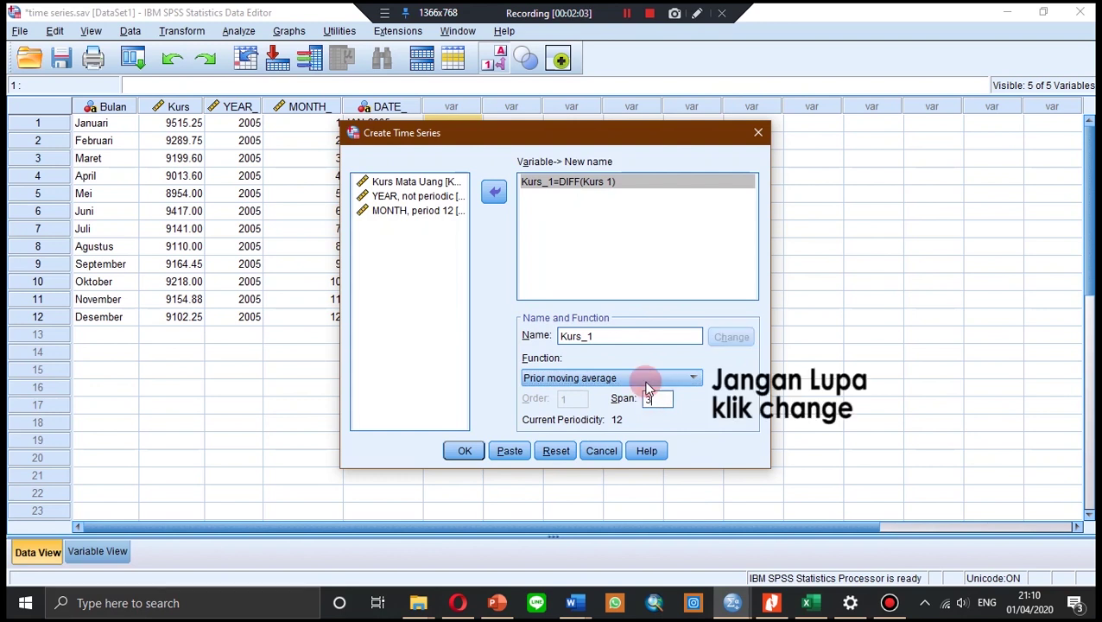
{"action": "left_click", "coordinate": [730, 339]}
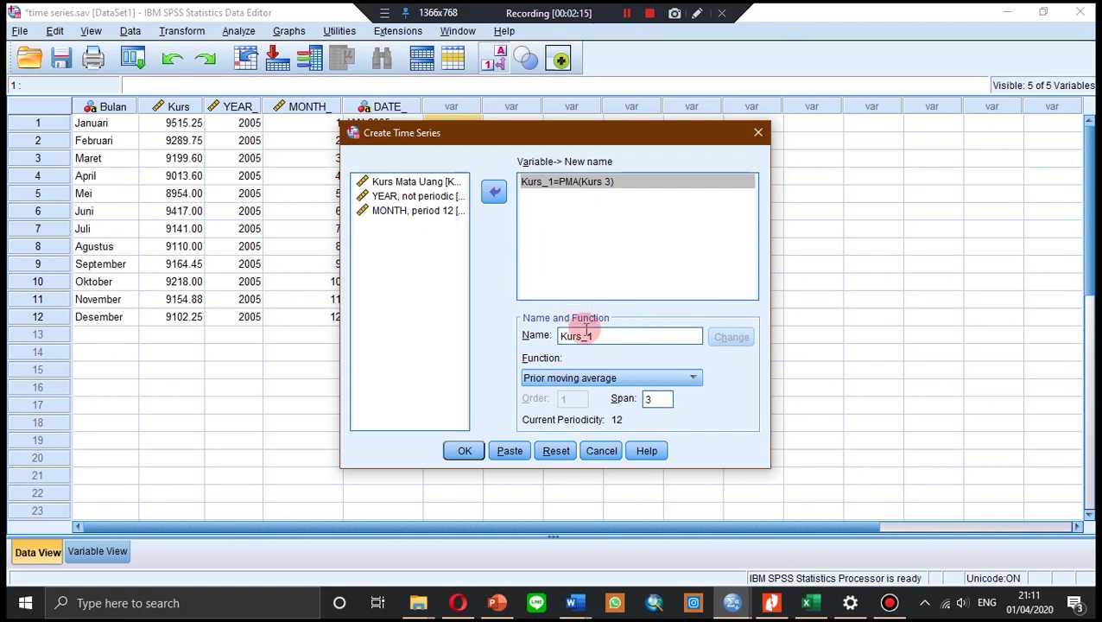
{"action": "left_click", "coordinate": [463, 455]}
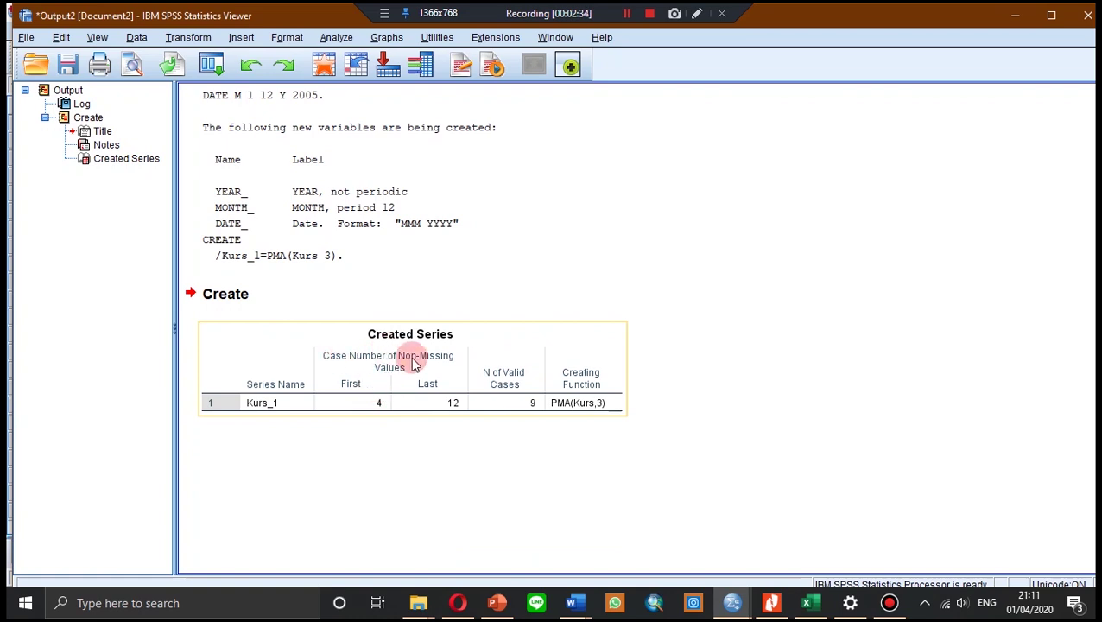
Step: Switch to the Data Editor and check the April and December Kurs_1 averages
{"action": "left_click", "coordinate": [795, 542]}
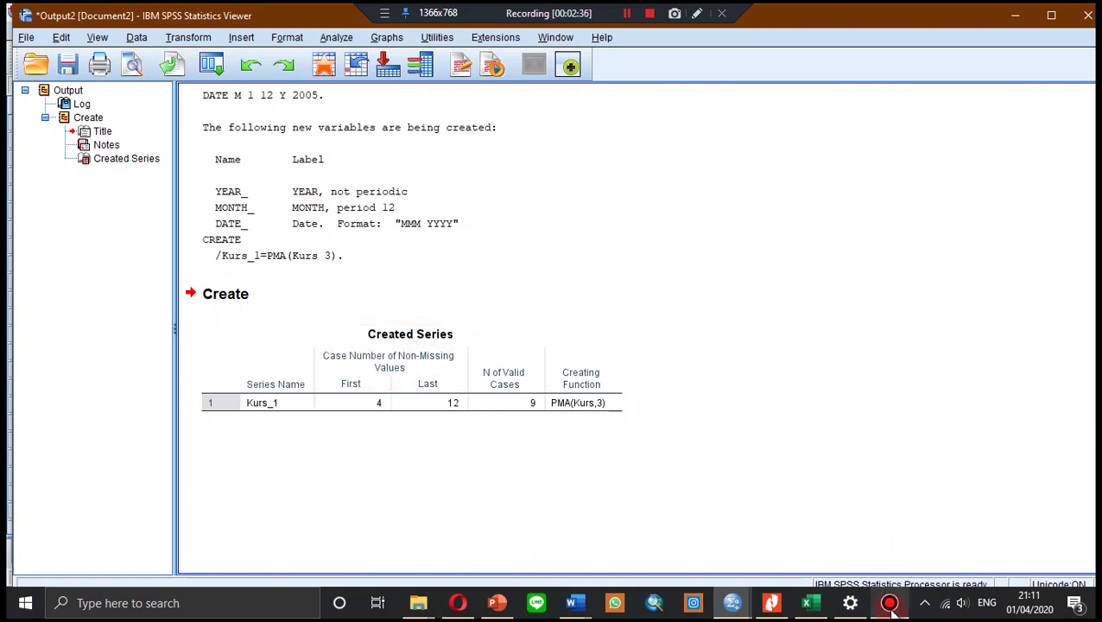
{"action": "left_click", "coordinate": [731, 603]}
{"action": "left_click", "coordinate": [853, 552]}
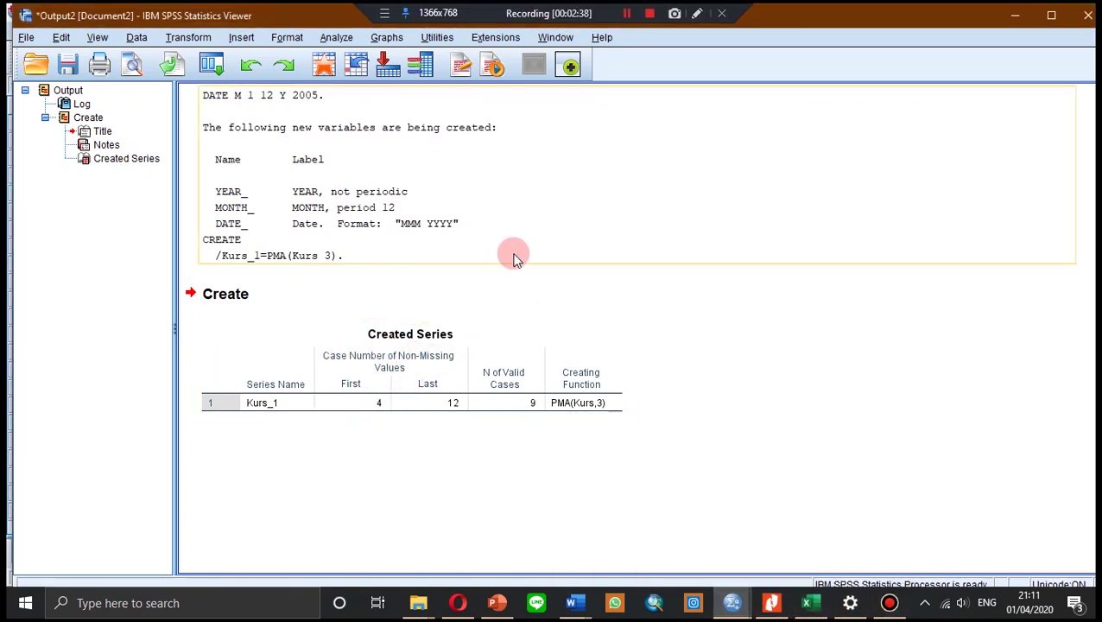
{"action": "left_click", "coordinate": [731, 603]}
{"action": "left_click", "coordinate": [664, 528]}
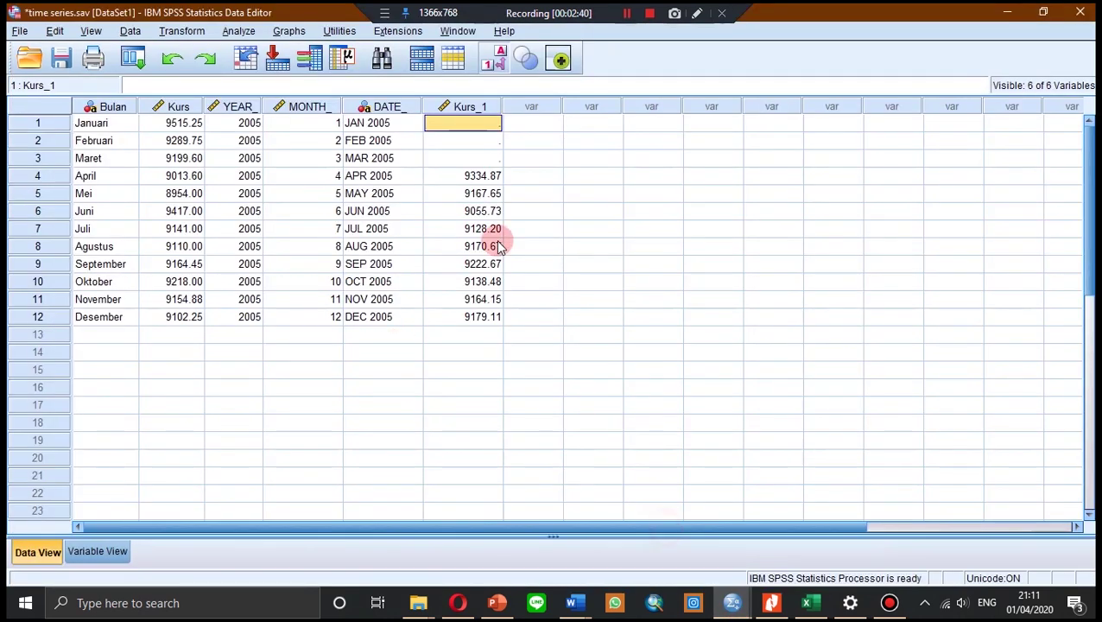
{"action": "left_click", "coordinate": [465, 177]}
{"action": "left_click", "coordinate": [732, 603]}
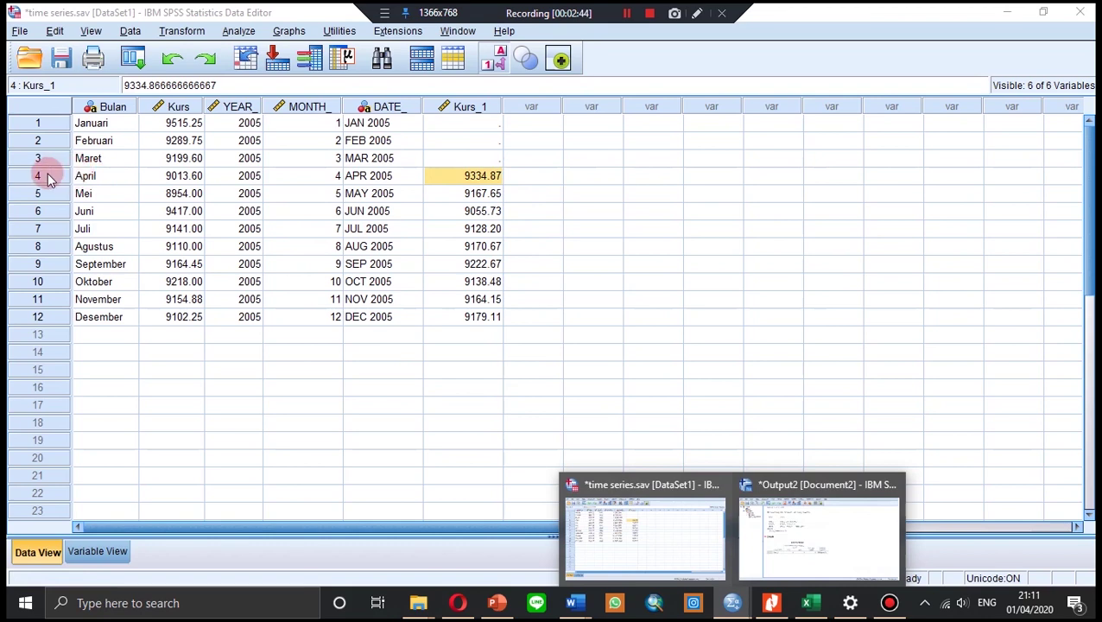
{"action": "left_click", "coordinate": [93, 175]}
{"action": "left_click", "coordinate": [467, 178]}
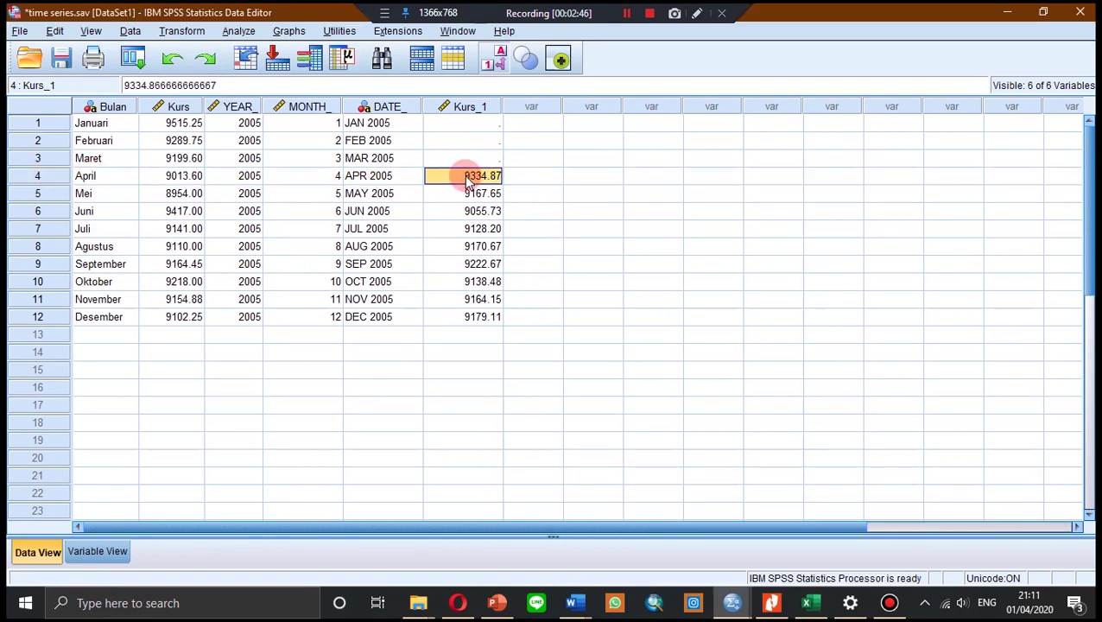
{"action": "left_click", "coordinate": [474, 316]}
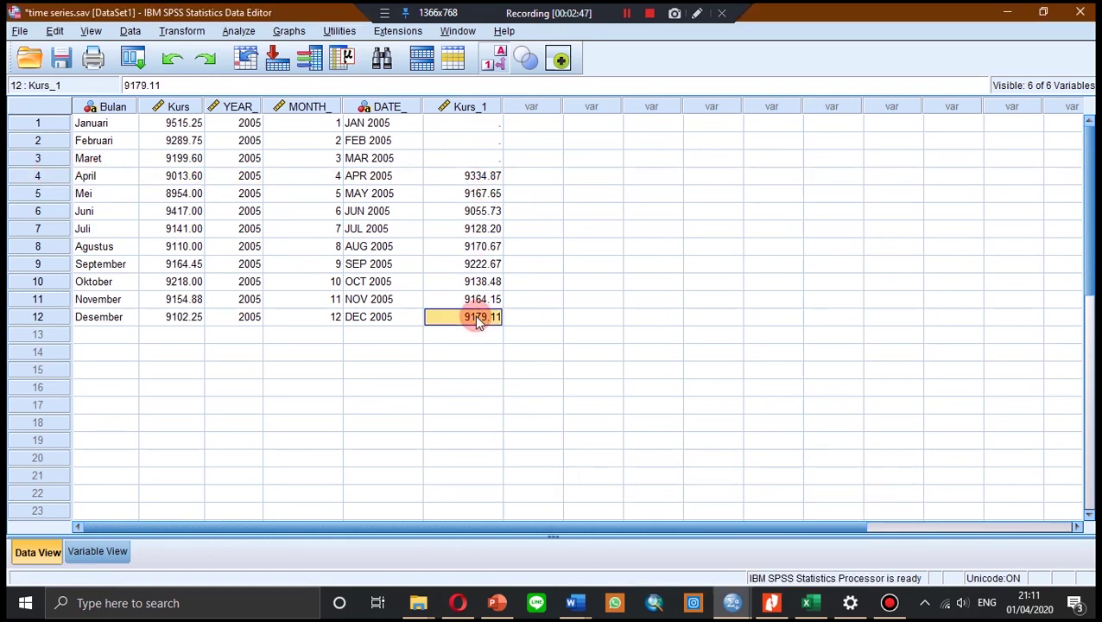
Step: Review the Created Series table in the output, then recheck April's Kurs_1 value
{"action": "left_click", "coordinate": [732, 603]}
{"action": "left_click", "coordinate": [835, 554]}
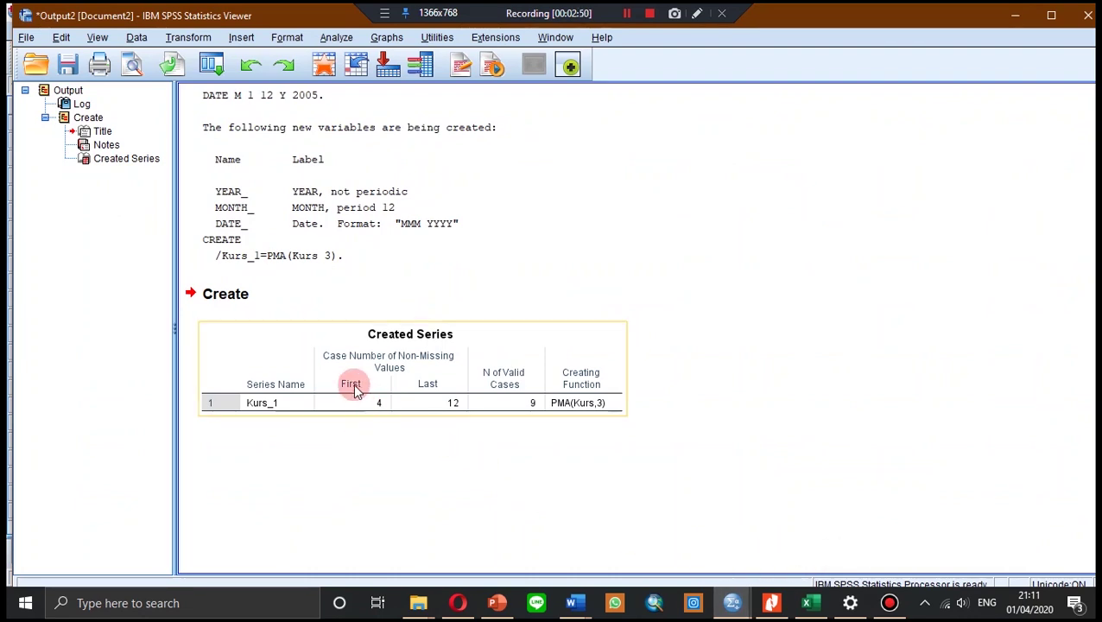
{"action": "left_click", "coordinate": [745, 599]}
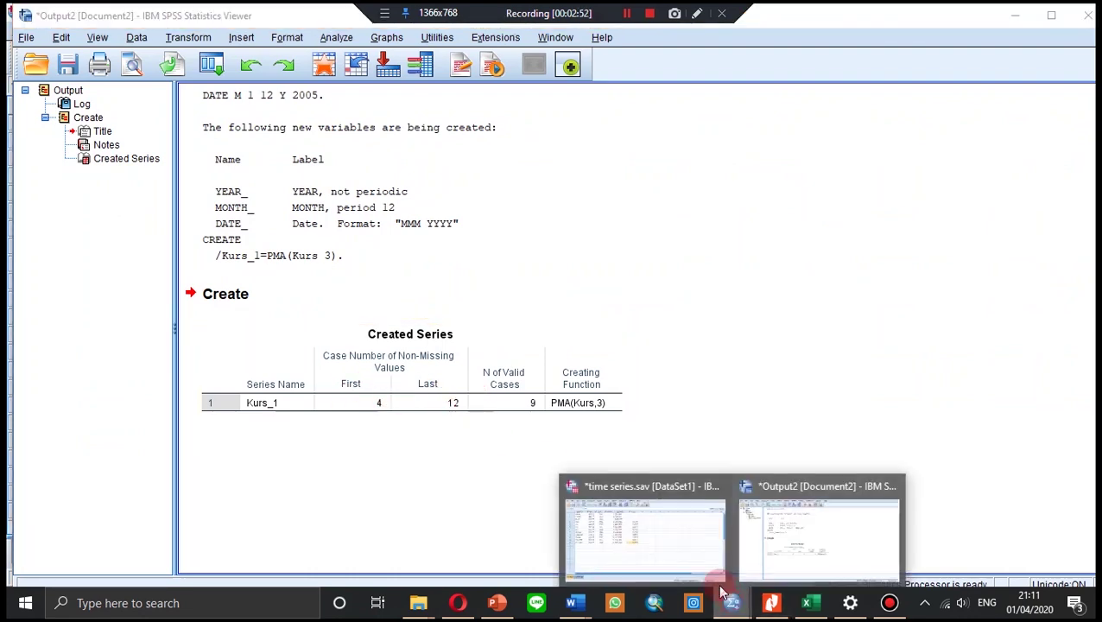
{"action": "left_click", "coordinate": [543, 504]}
{"action": "left_click", "coordinate": [488, 177]}
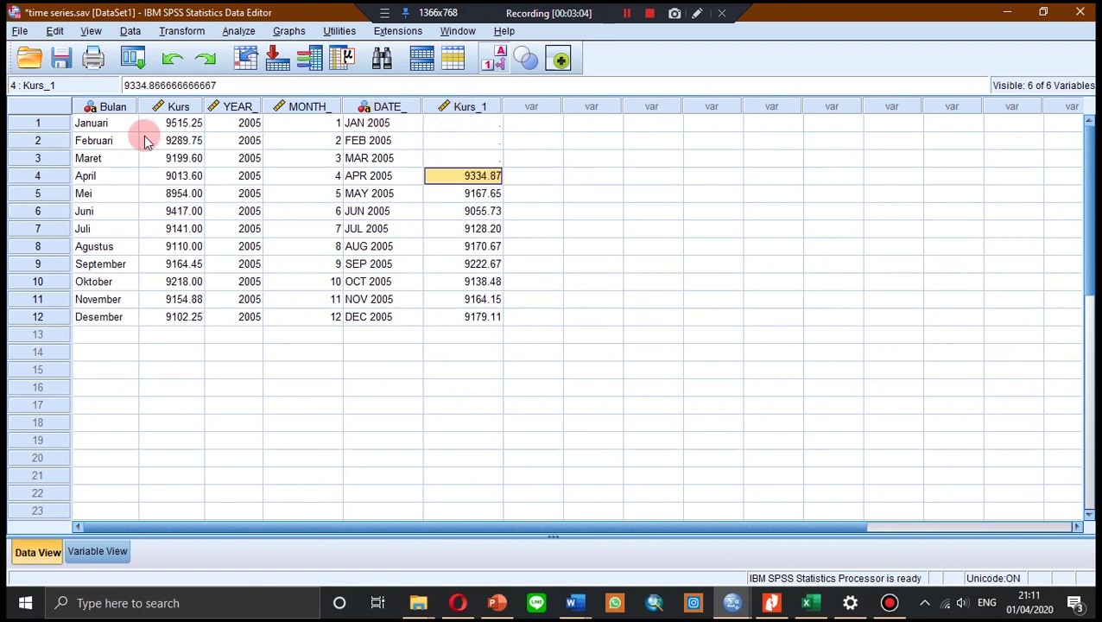
Step: Compare January–March Kurs values with the April Kurs_1 average and review June
{"action": "left_click", "coordinate": [182, 123]}
{"action": "left_click", "coordinate": [188, 142]}
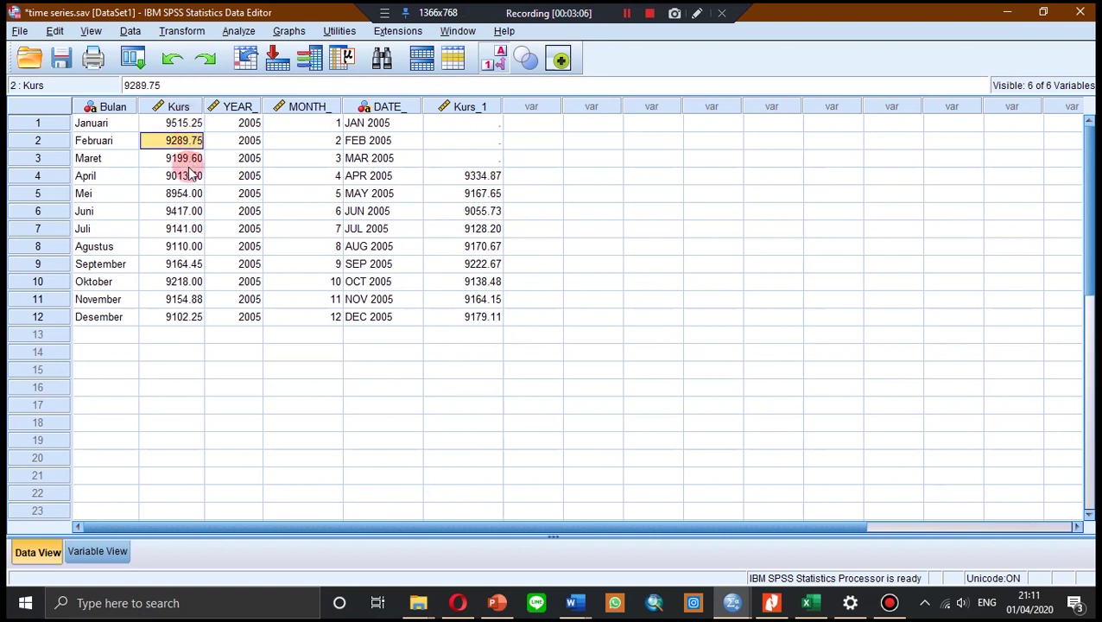
{"action": "left_click", "coordinate": [185, 159]}
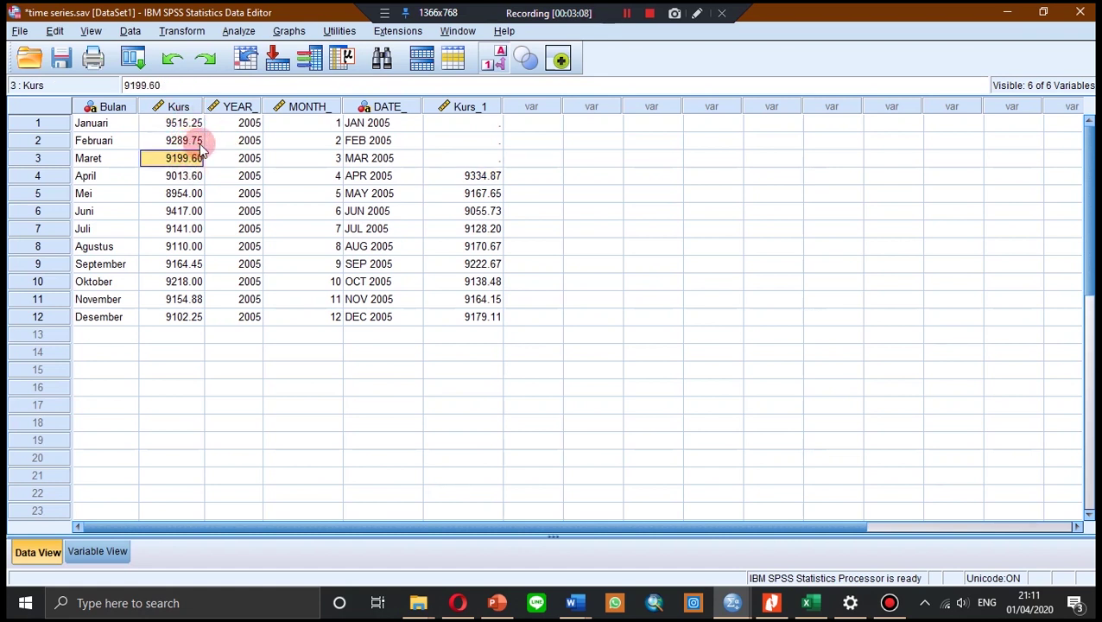
{"action": "left_click", "coordinate": [475, 176]}
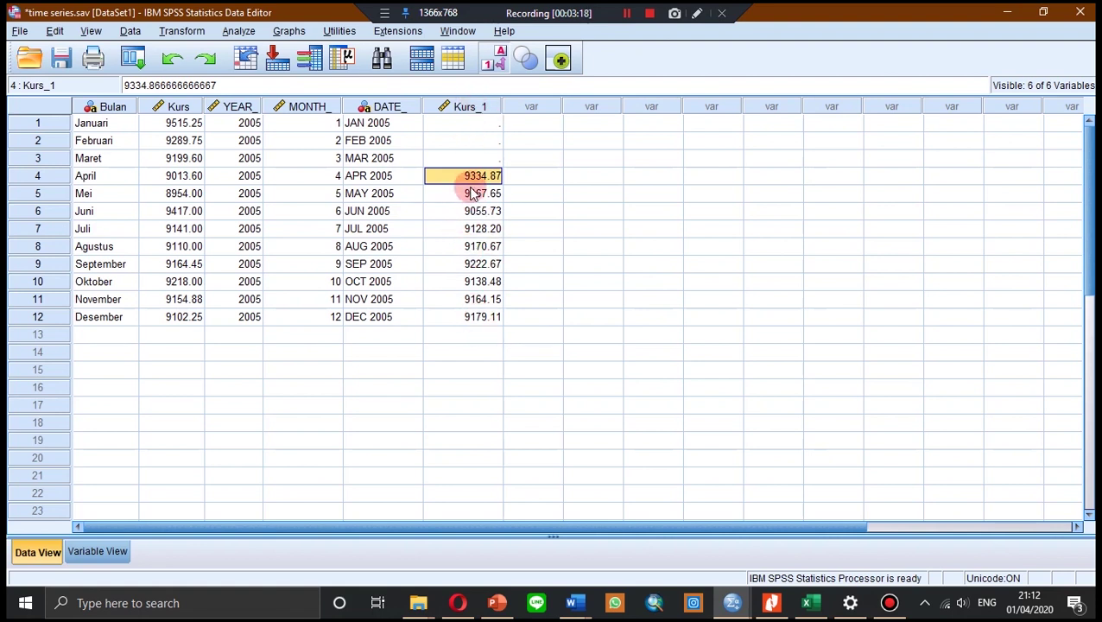
{"action": "left_click", "coordinate": [473, 107]}
{"action": "left_click", "coordinate": [473, 212]}
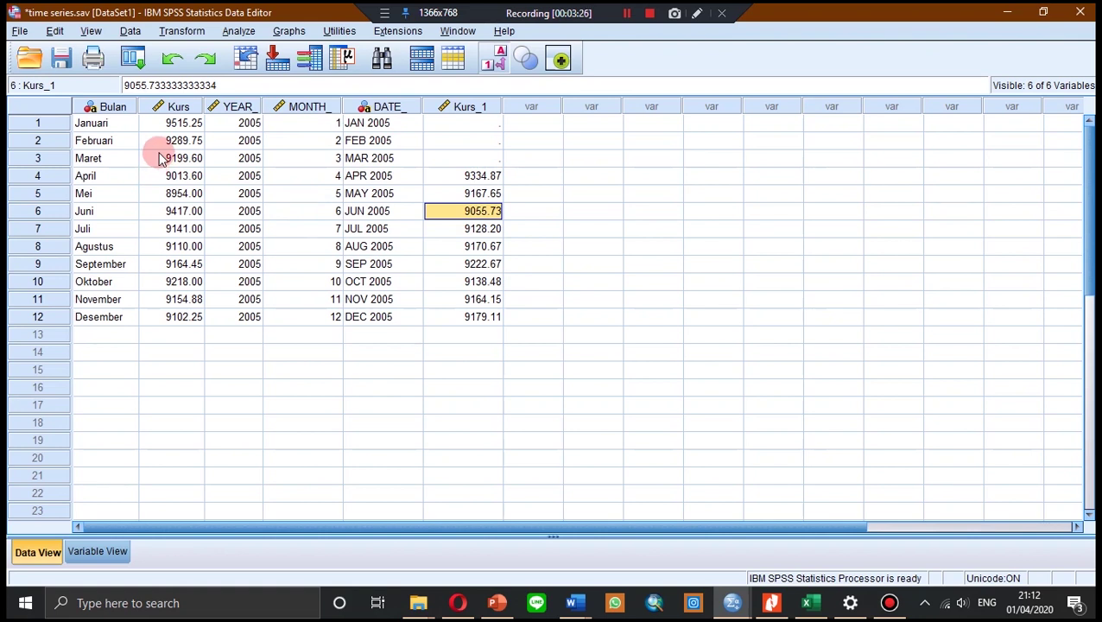
Step: Replace the PMA(Kurs,3) entry with a span-2 prior moving average of Kurs_1, creating Kurs_1_2
{"action": "left_click", "coordinate": [183, 32]}
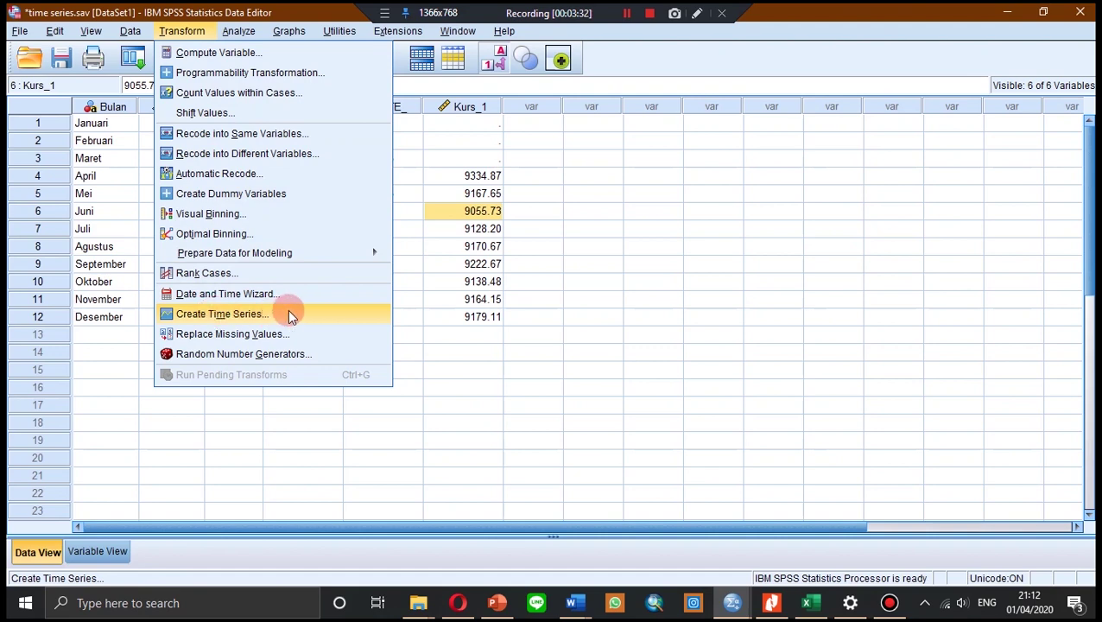
{"action": "left_click", "coordinate": [315, 318]}
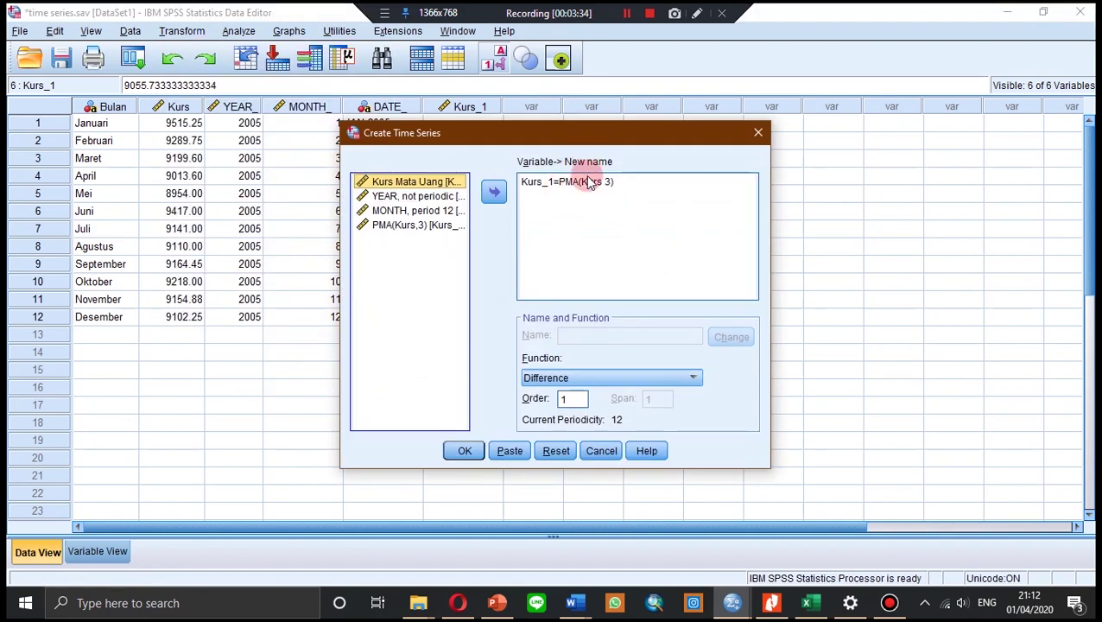
{"action": "left_click", "coordinate": [586, 183]}
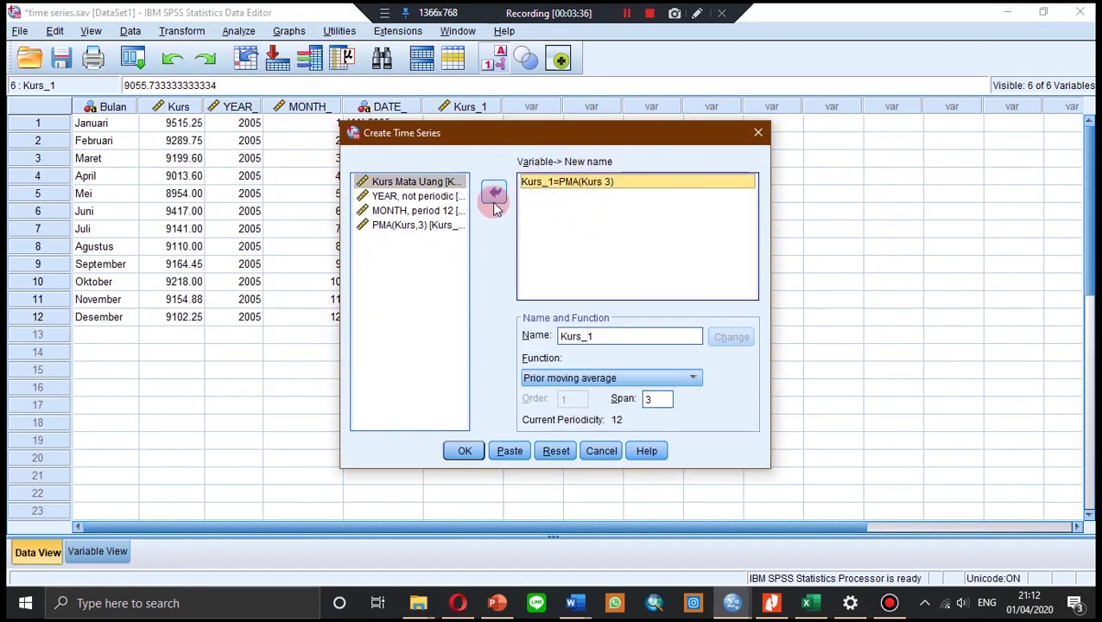
{"action": "left_click", "coordinate": [494, 194]}
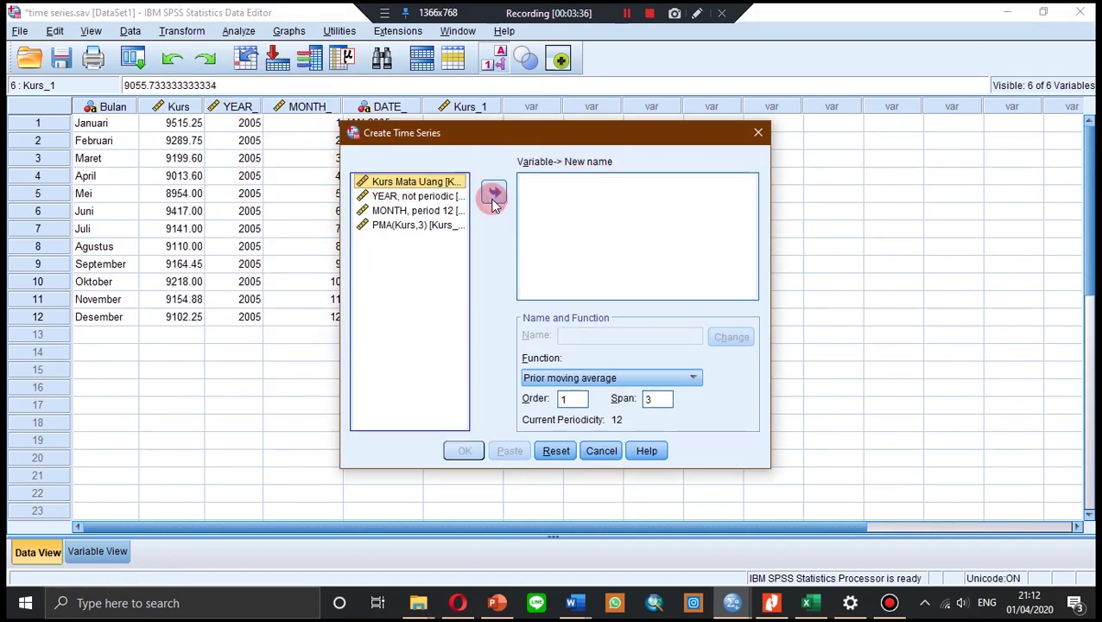
{"action": "left_click", "coordinate": [426, 226]}
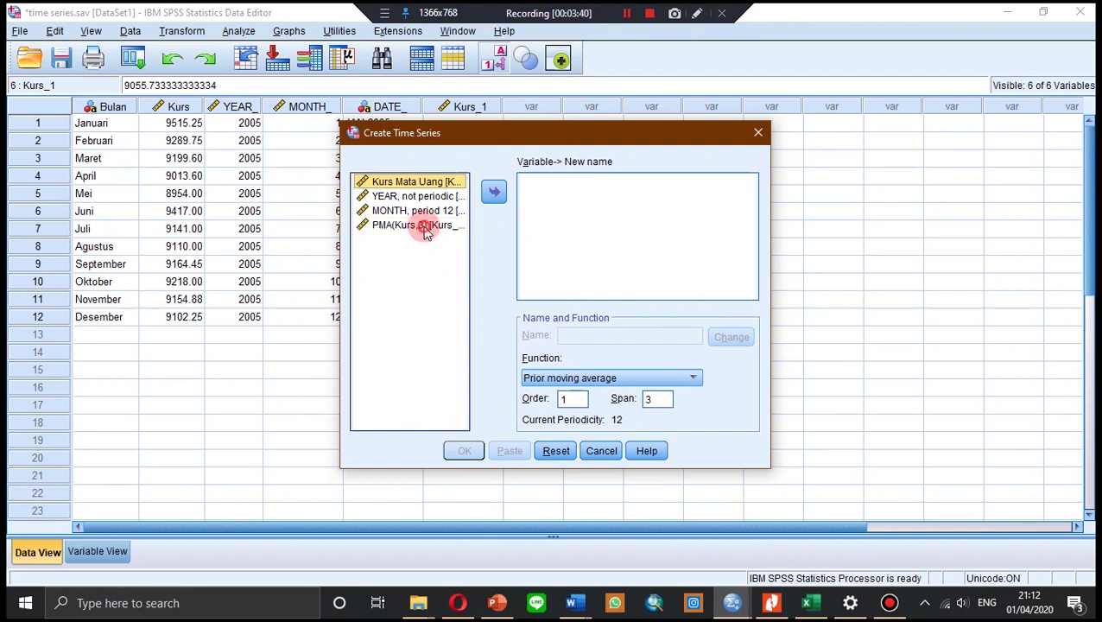
{"action": "left_click", "coordinate": [494, 192]}
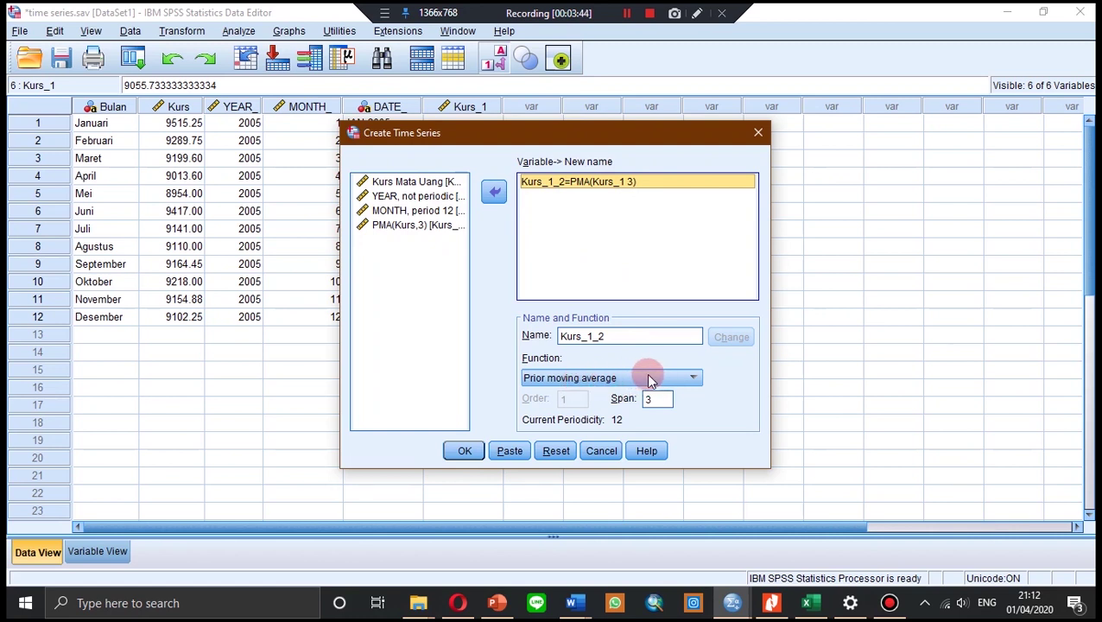
{"action": "left_click", "coordinate": [658, 399]}
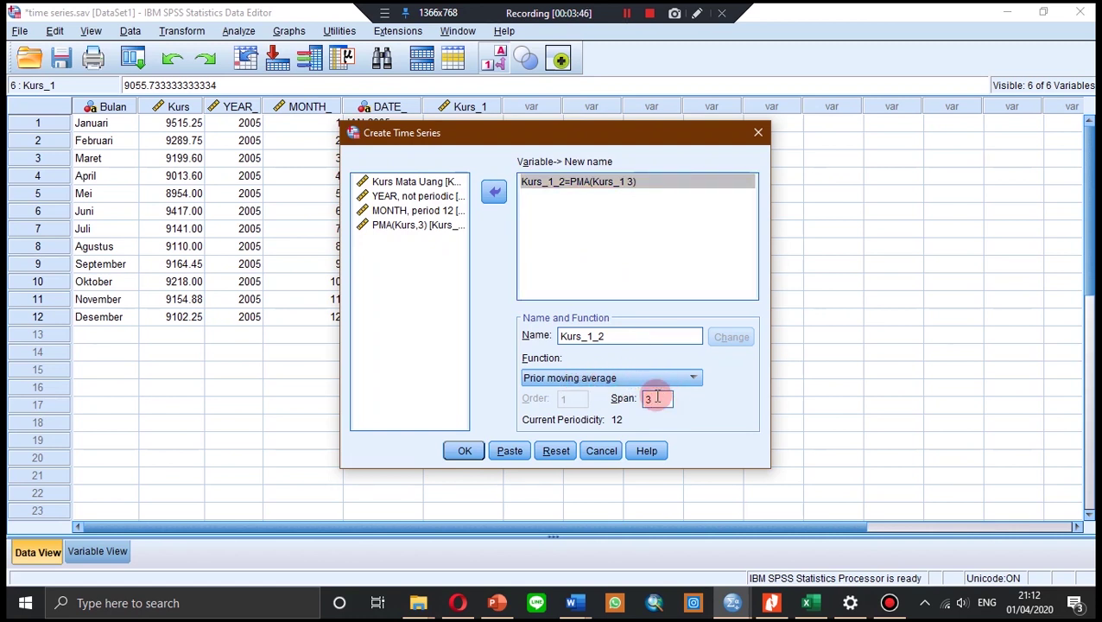
{"action": "type", "text": "2"}
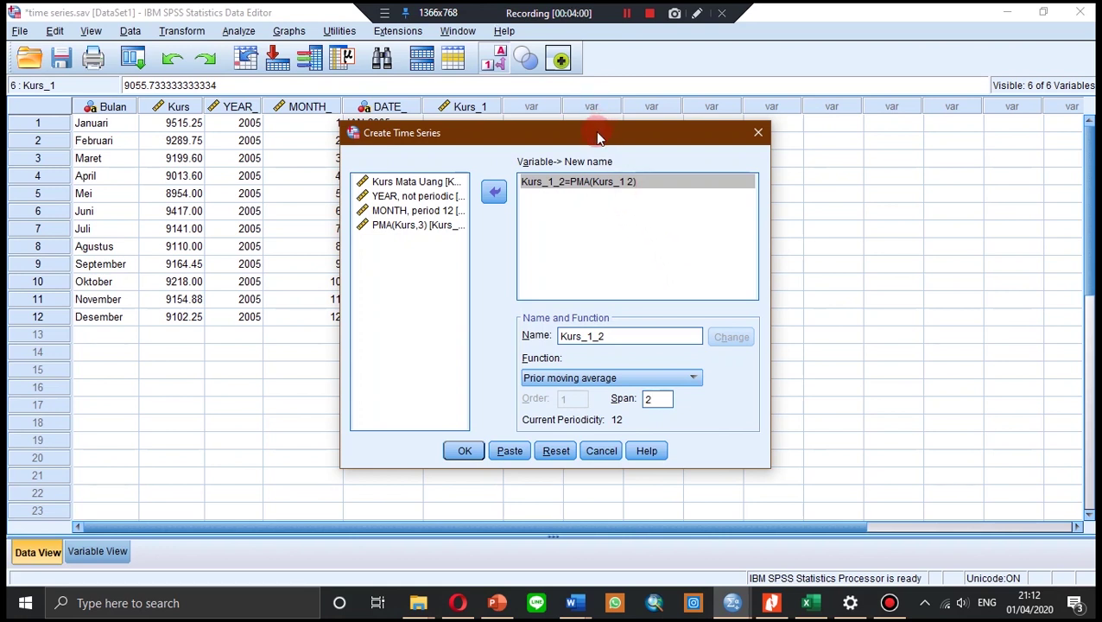
{"action": "left_click", "coordinate": [463, 453]}
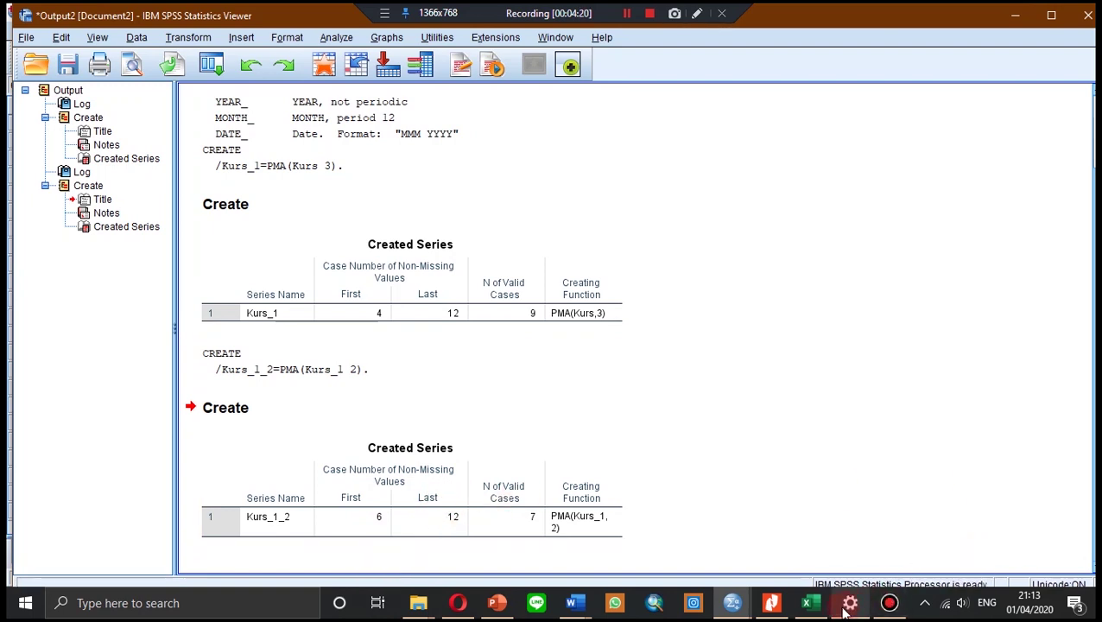
Step: In the SPSS Data Editor, inspect the Bulan, Kurs, Kurs_1 and Kurs_1_2 columns, starting from Kurs_1_2's row-6 value
{"action": "left_click", "coordinate": [733, 603]}
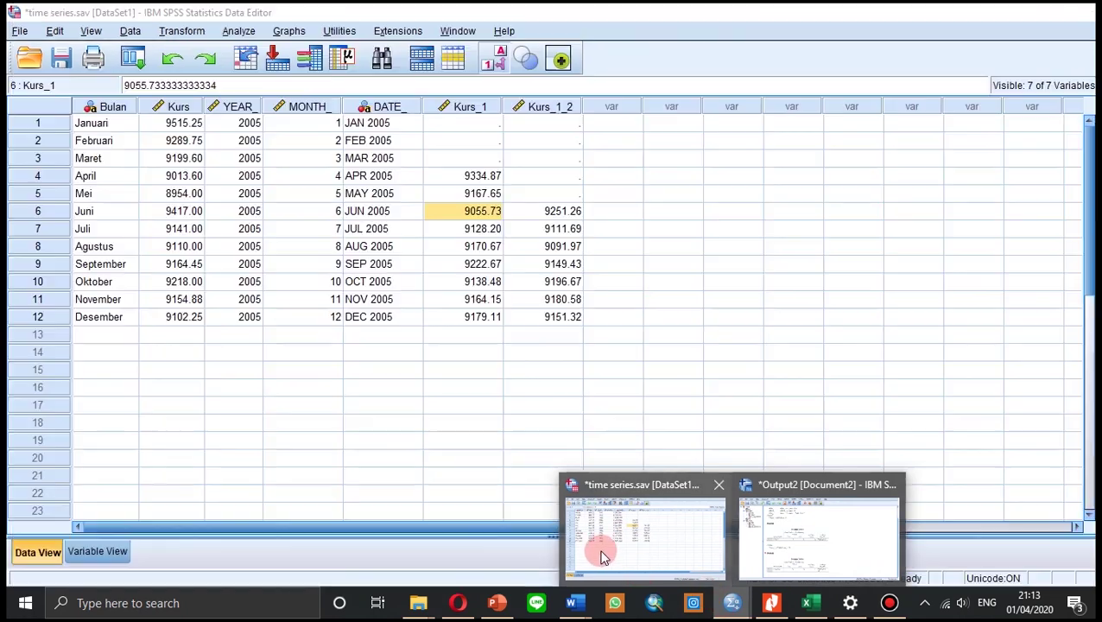
{"action": "left_click", "coordinate": [603, 556]}
{"action": "left_click", "coordinate": [557, 211]}
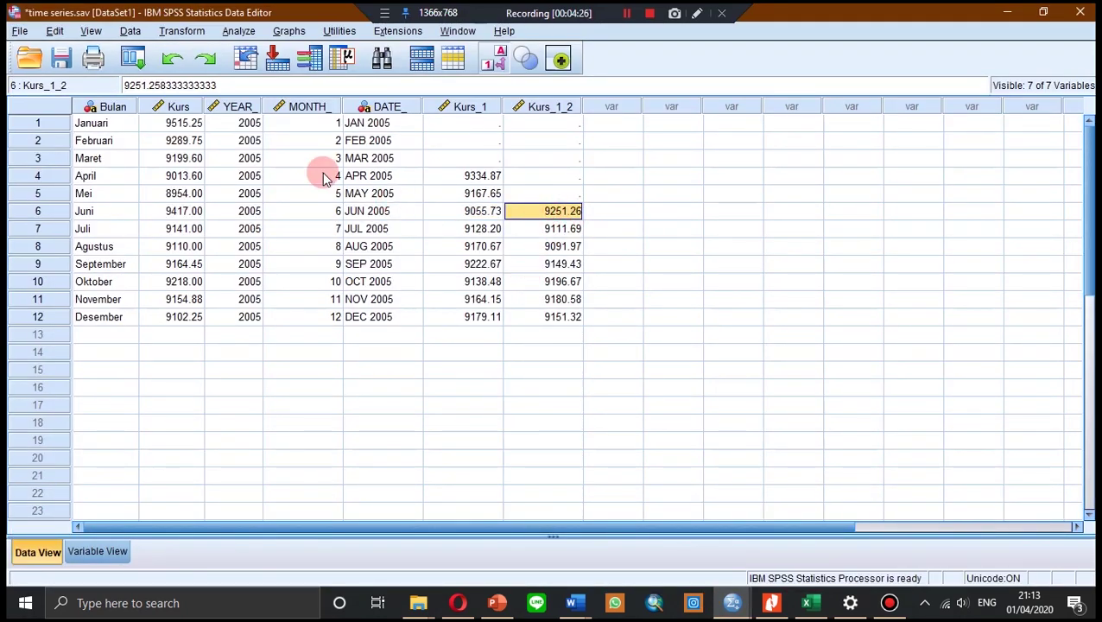
{"action": "left_click", "coordinate": [101, 105]}
{"action": "left_click", "coordinate": [179, 105]}
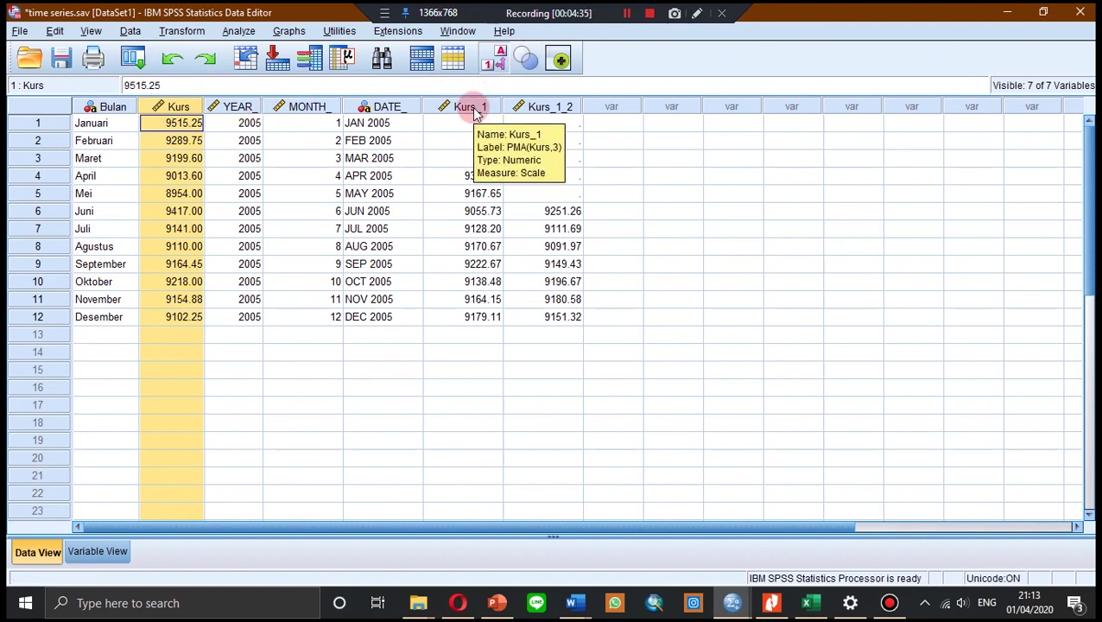
{"action": "left_click", "coordinate": [471, 107]}
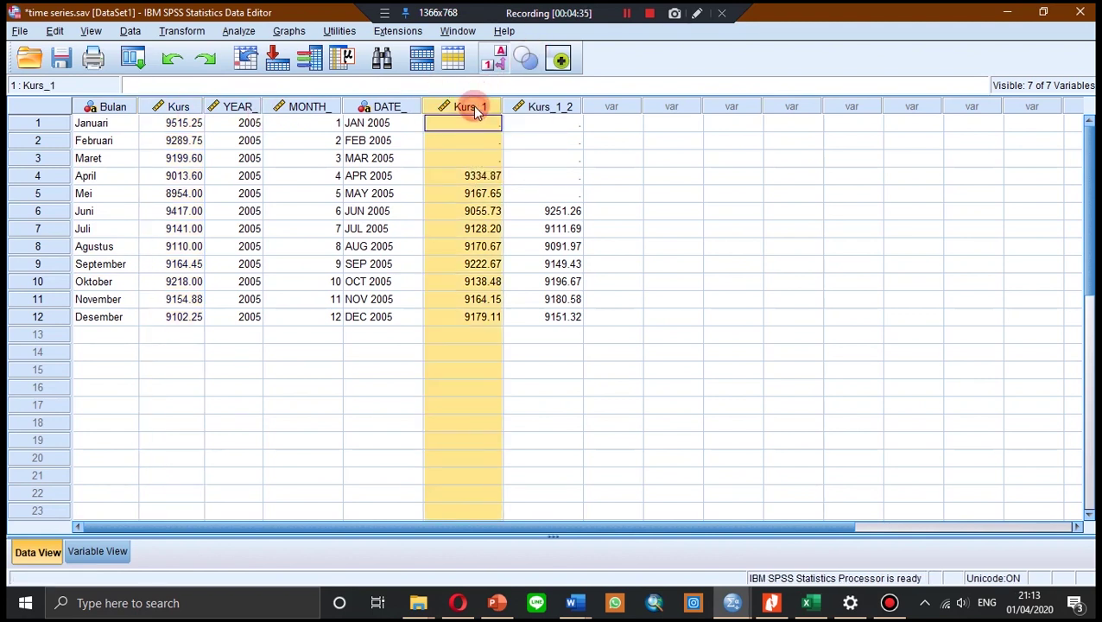
{"action": "left_click", "coordinate": [549, 108]}
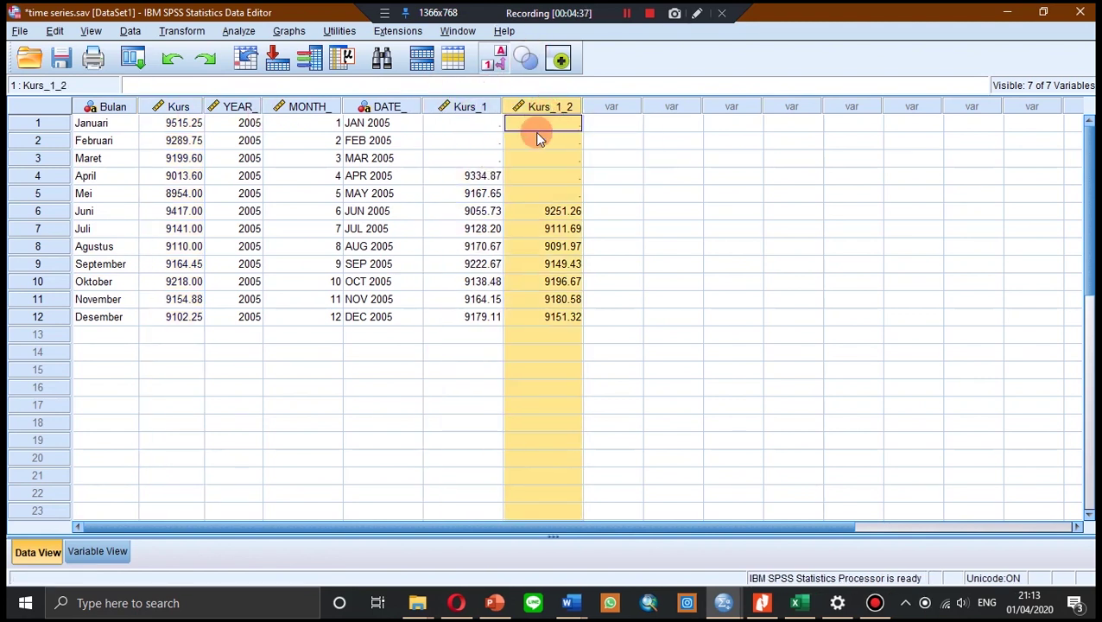
{"action": "mouse_move", "coordinate": [796, 603]}
{"action": "left_click", "coordinate": [808, 604]}
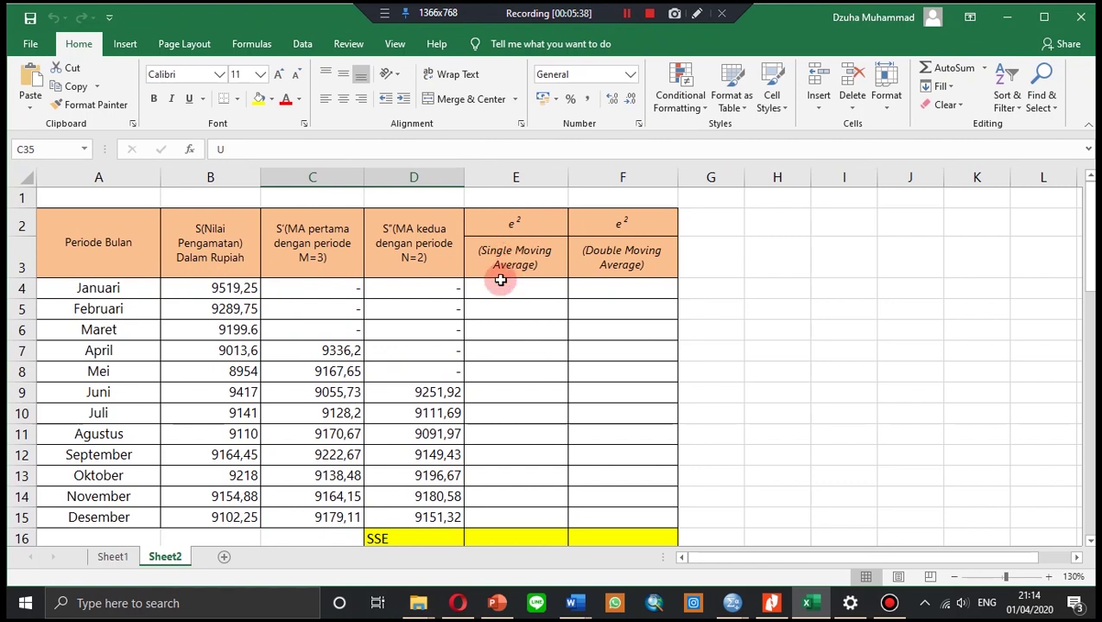
Step: Select cell E7 for April's squared error, check C7's moving average, and begin editing E7
{"action": "left_click", "coordinate": [502, 351]}
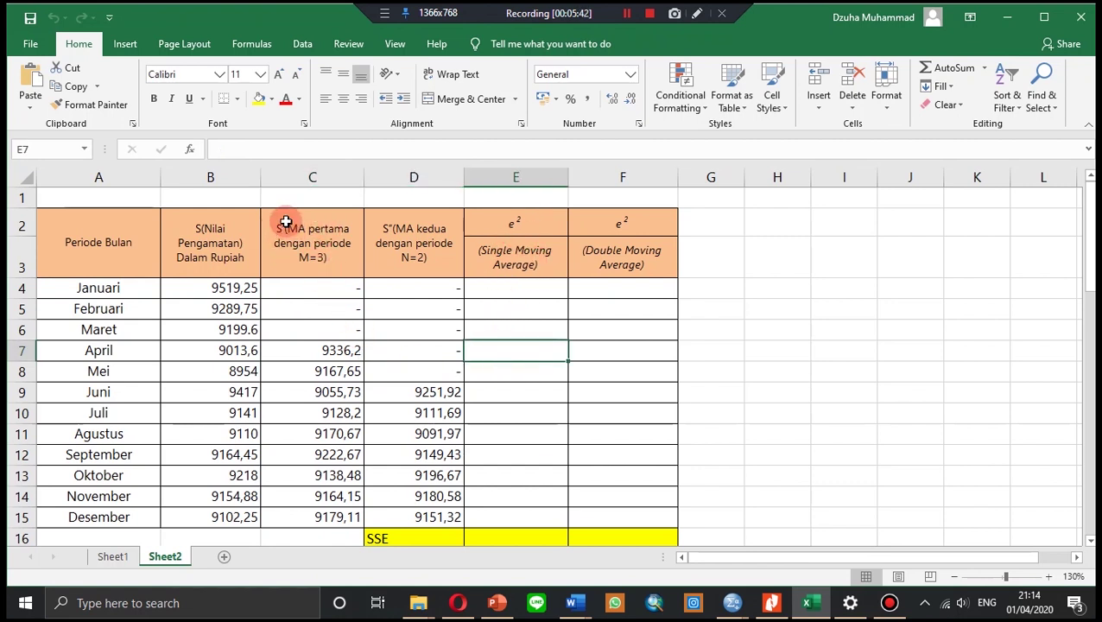
{"action": "left_click", "coordinate": [337, 352]}
{"action": "left_click", "coordinate": [500, 352]}
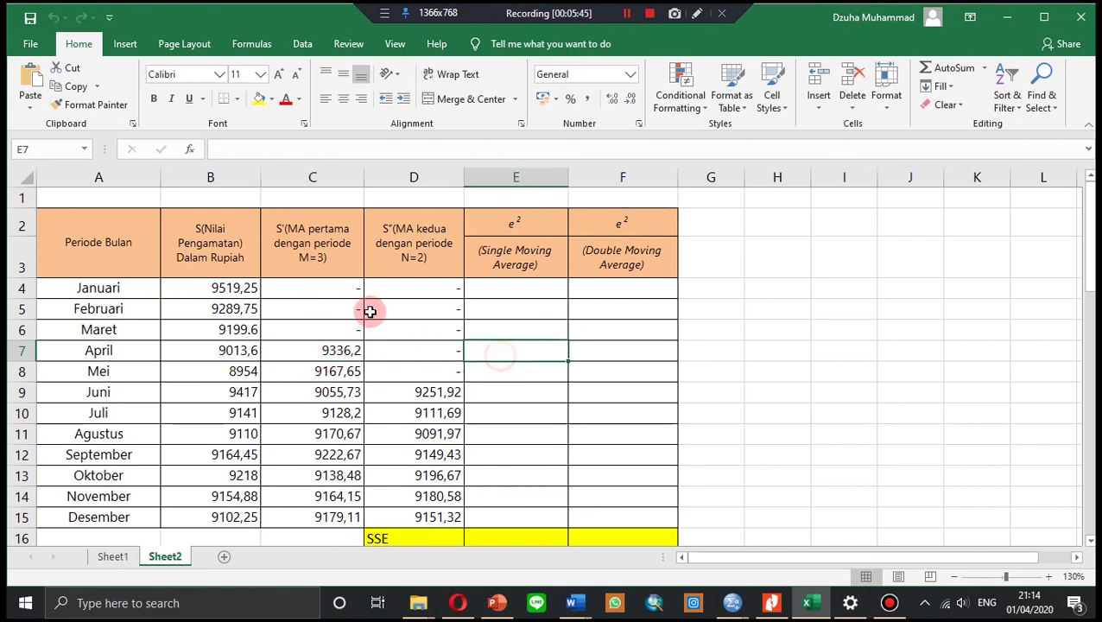
{"action": "left_click", "coordinate": [341, 148]}
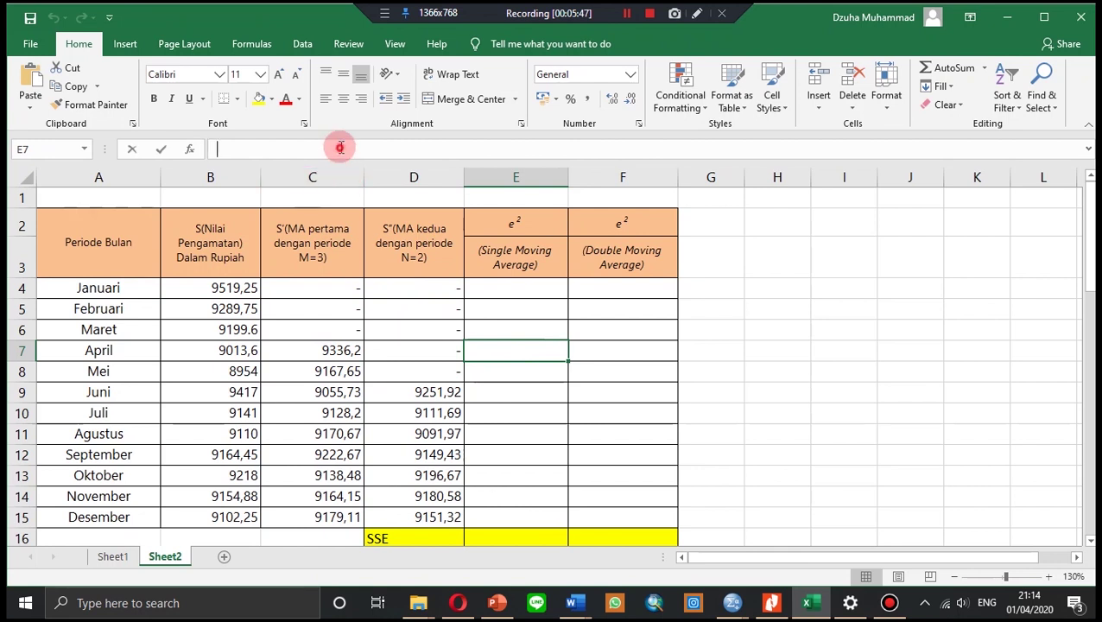
Step: Enter =(B7-C7)^2 in E7 and fill it down to E15 for single-MA squared errors
{"action": "type", "text": "="}
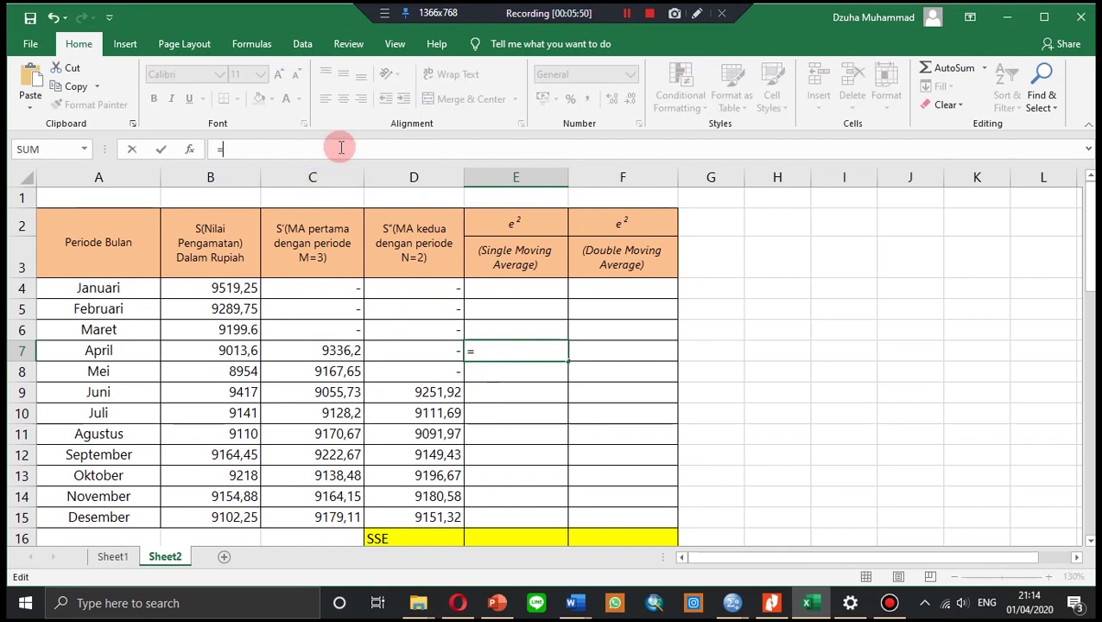
{"action": "type", "text": "("}
{"action": "left_click", "coordinate": [227, 350]}
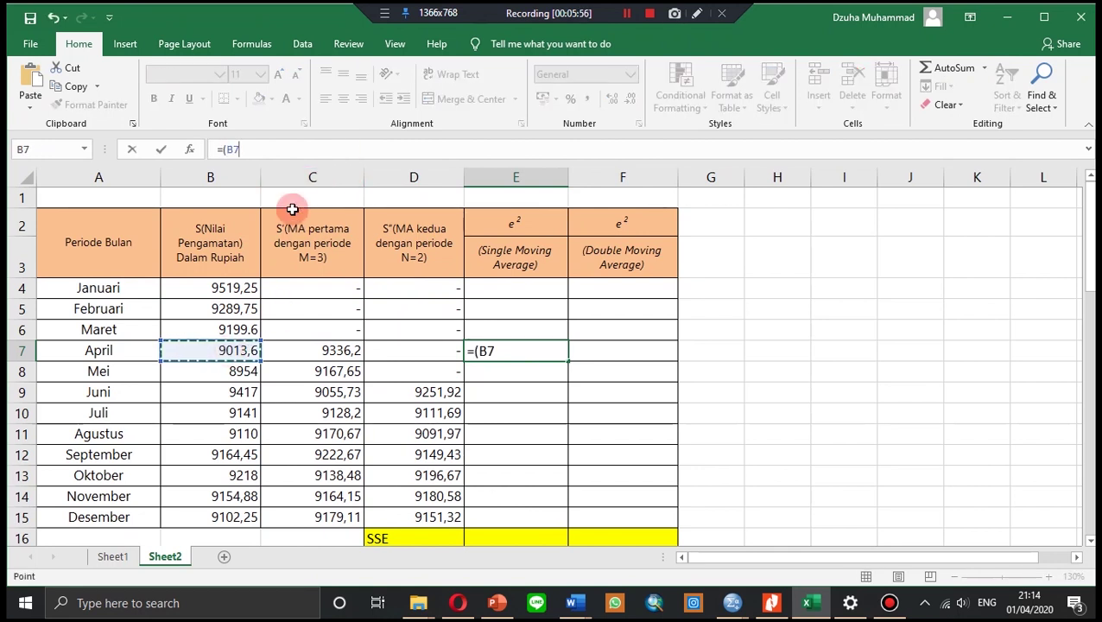
{"action": "type", "text": "-"}
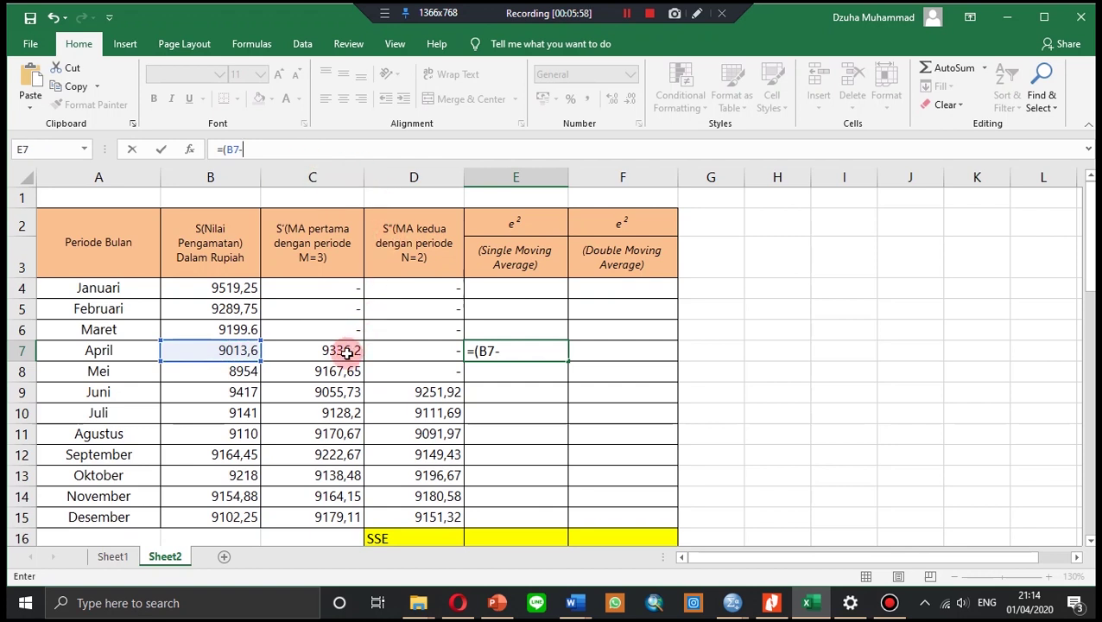
{"action": "left_click", "coordinate": [346, 352]}
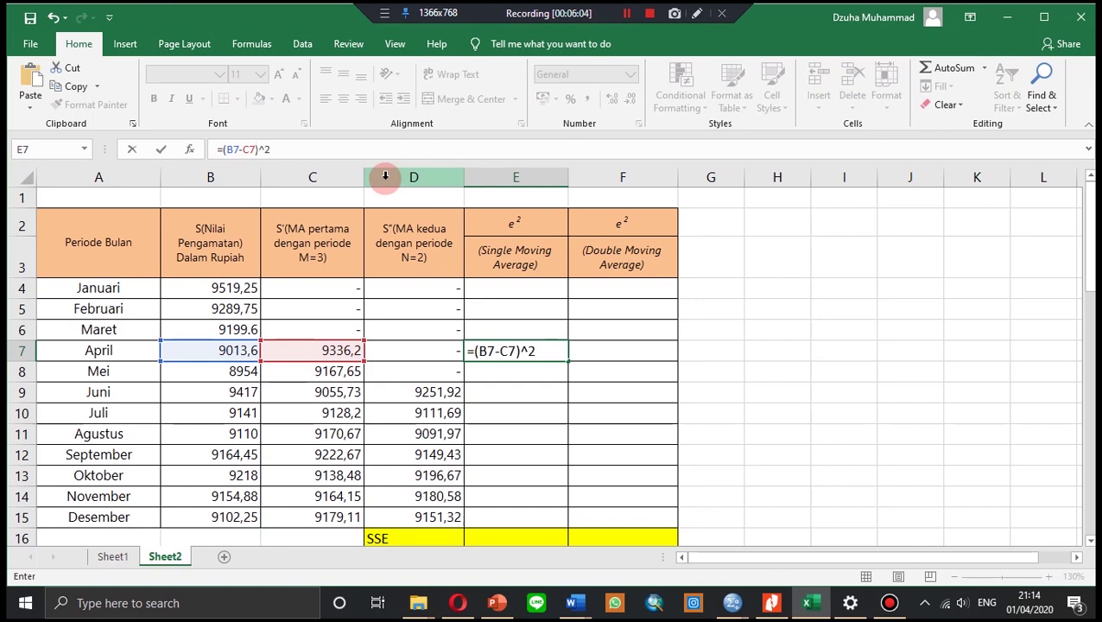
{"action": "key", "text": "Return"}
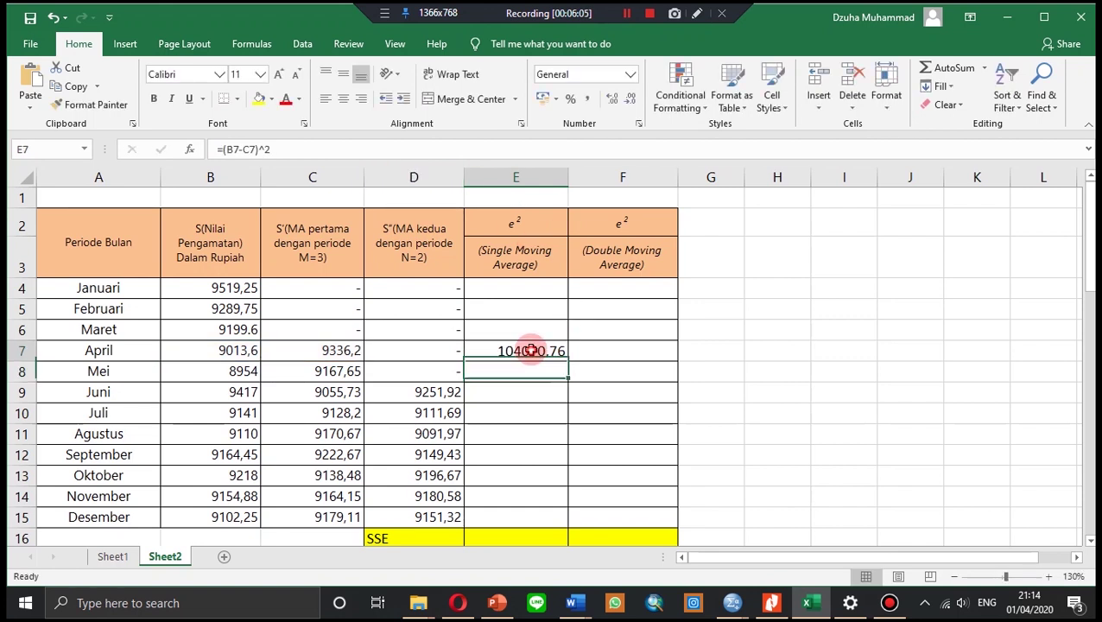
{"action": "left_click", "coordinate": [532, 350]}
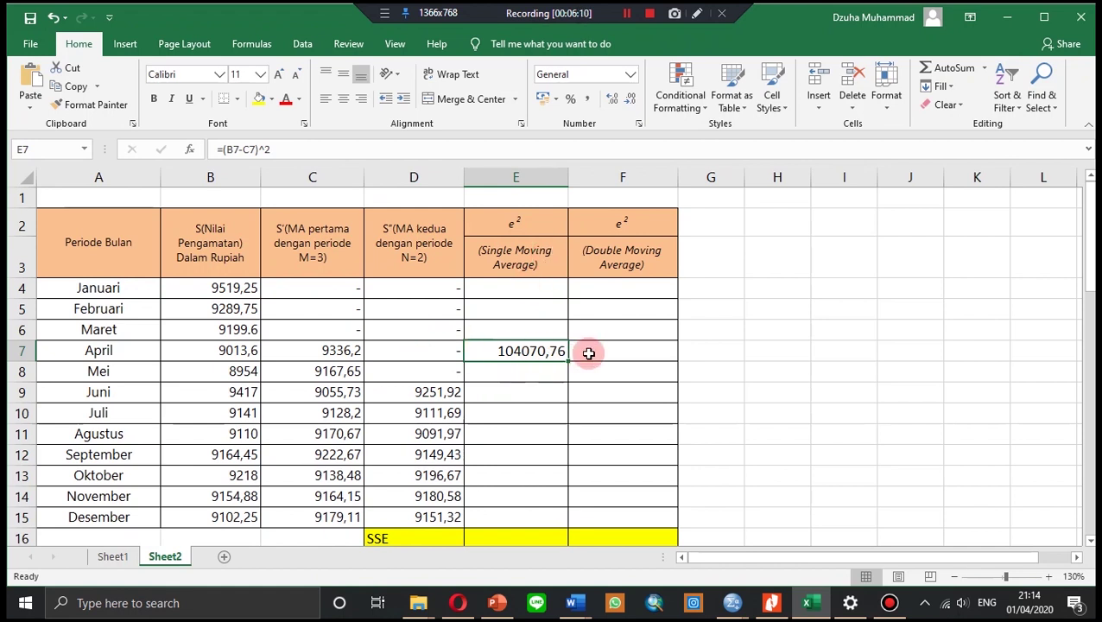
{"action": "left_click_drag", "start_coordinate": [569, 360], "coordinate": [553, 523]}
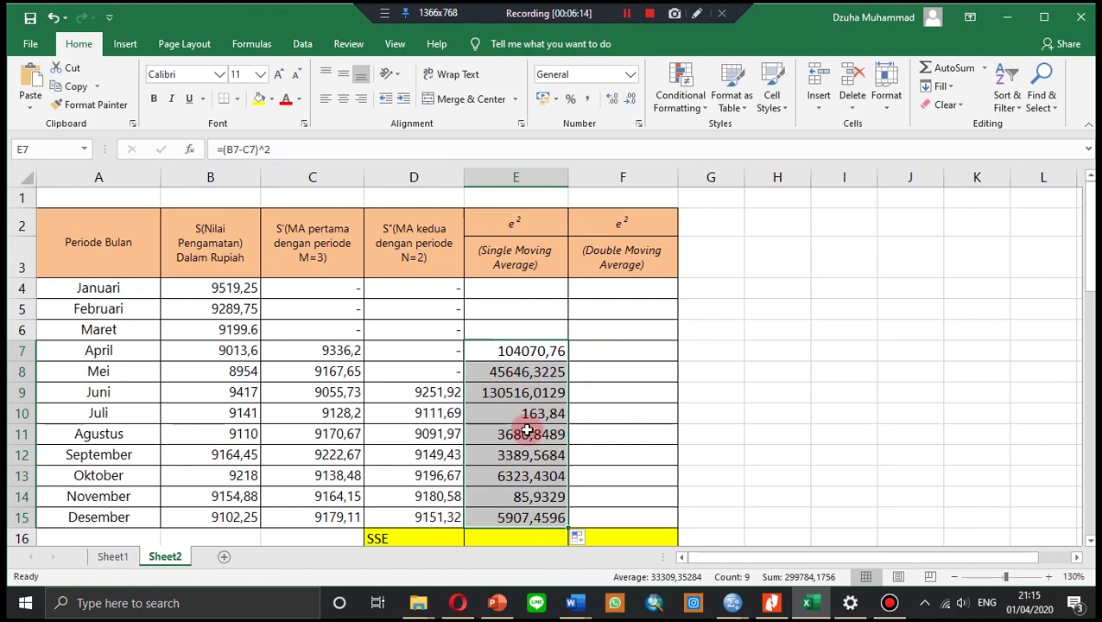
{"action": "key", "text": "Right"}
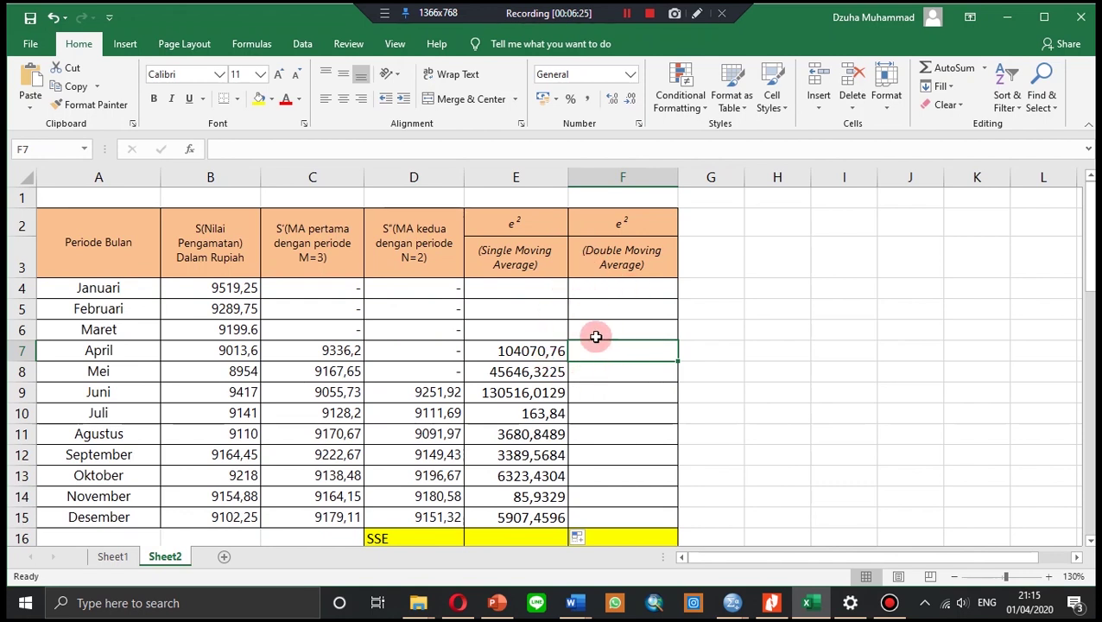
Step: Enter =(B9-D9)^2 in F9 and fill it down to F15 for double-MA squared errors
{"action": "left_click", "coordinate": [397, 231]}
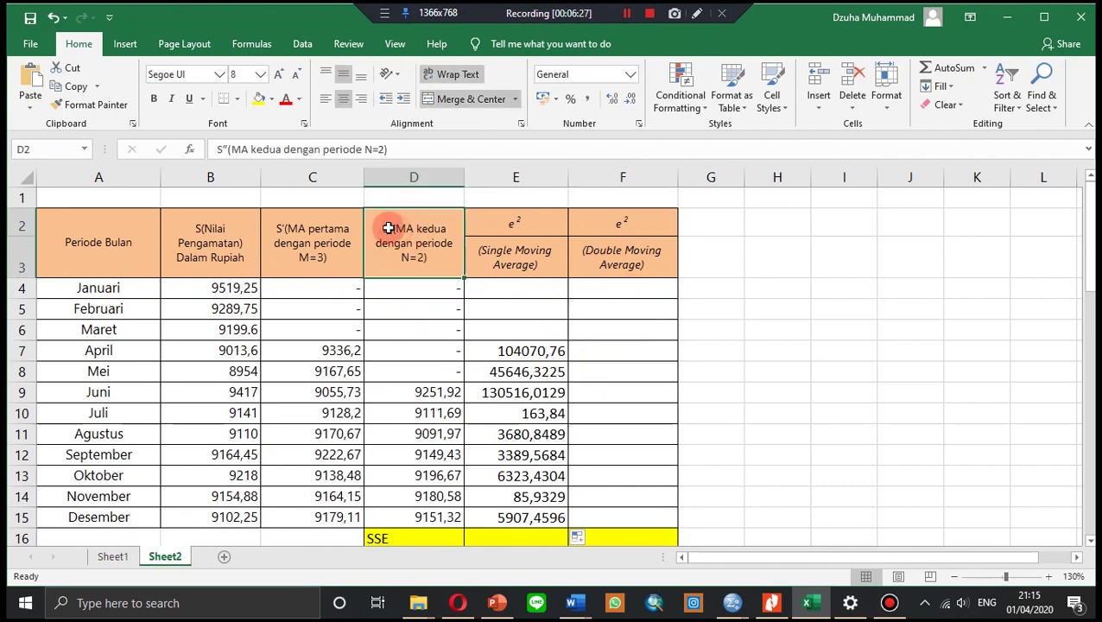
{"action": "left_click", "coordinate": [618, 373]}
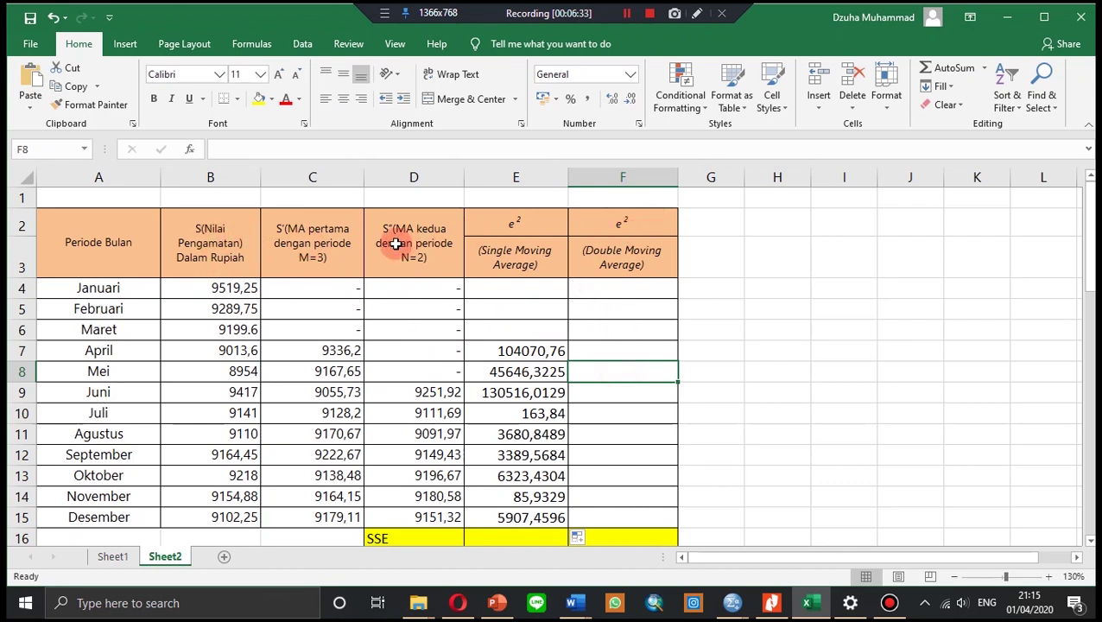
{"action": "left_click", "coordinate": [632, 400]}
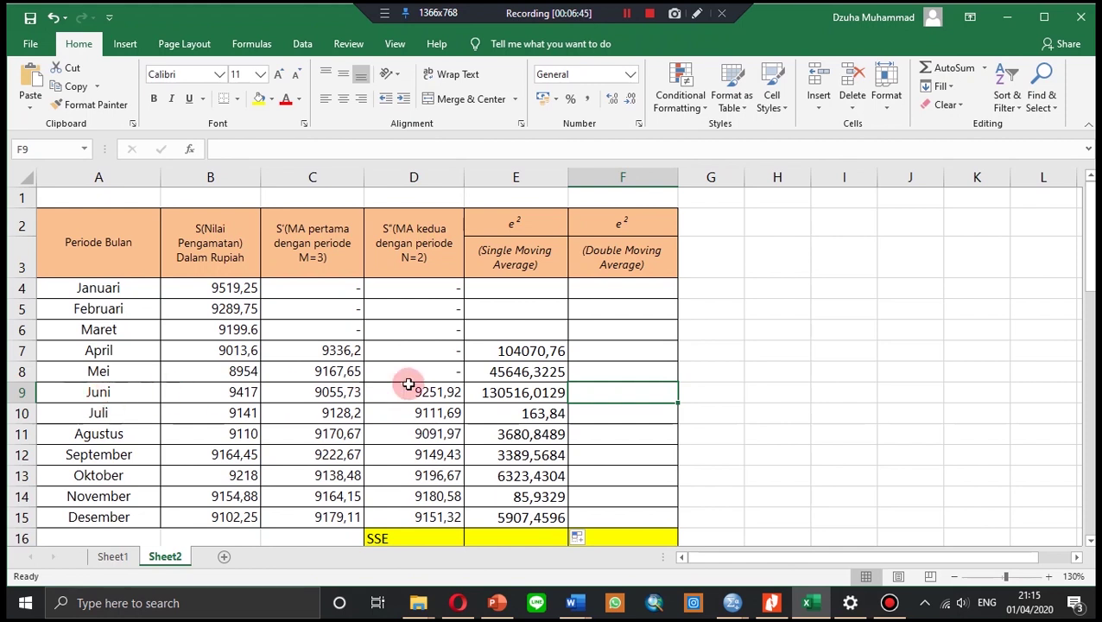
{"action": "left_click", "coordinate": [414, 155]}
{"action": "type", "text": "=("}
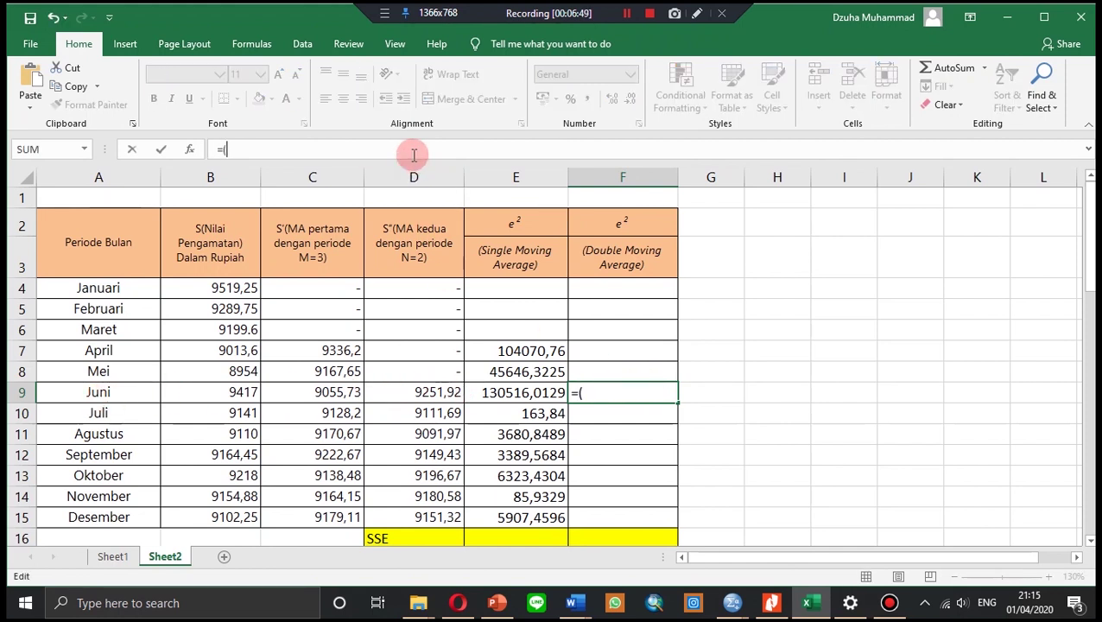
{"action": "left_click", "coordinate": [236, 393]}
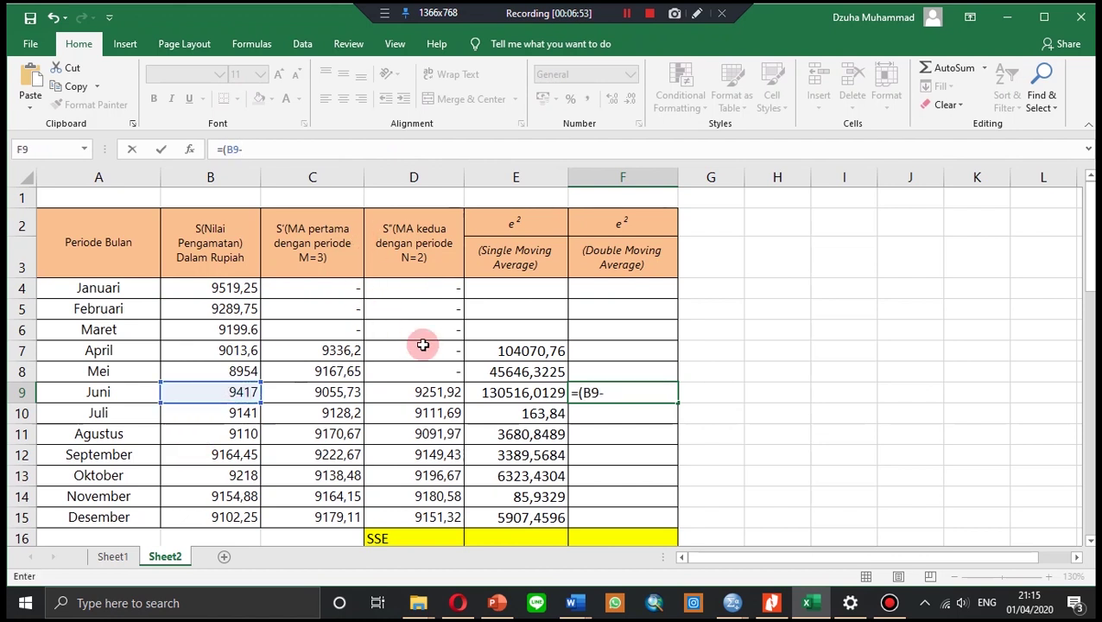
{"action": "left_click", "coordinate": [427, 388]}
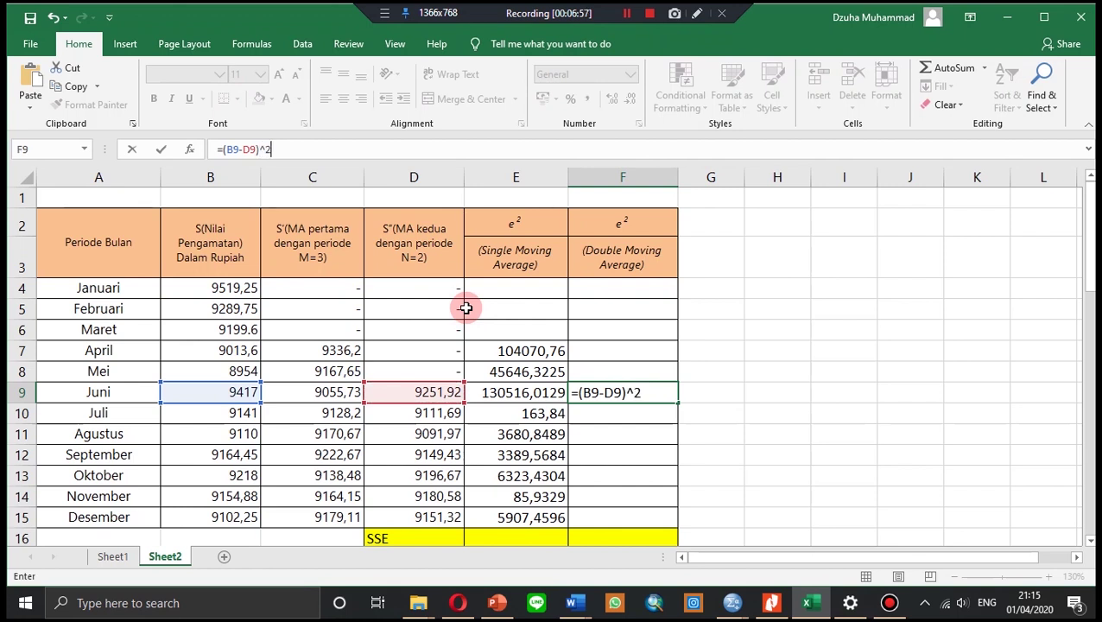
{"action": "key", "text": "Return"}
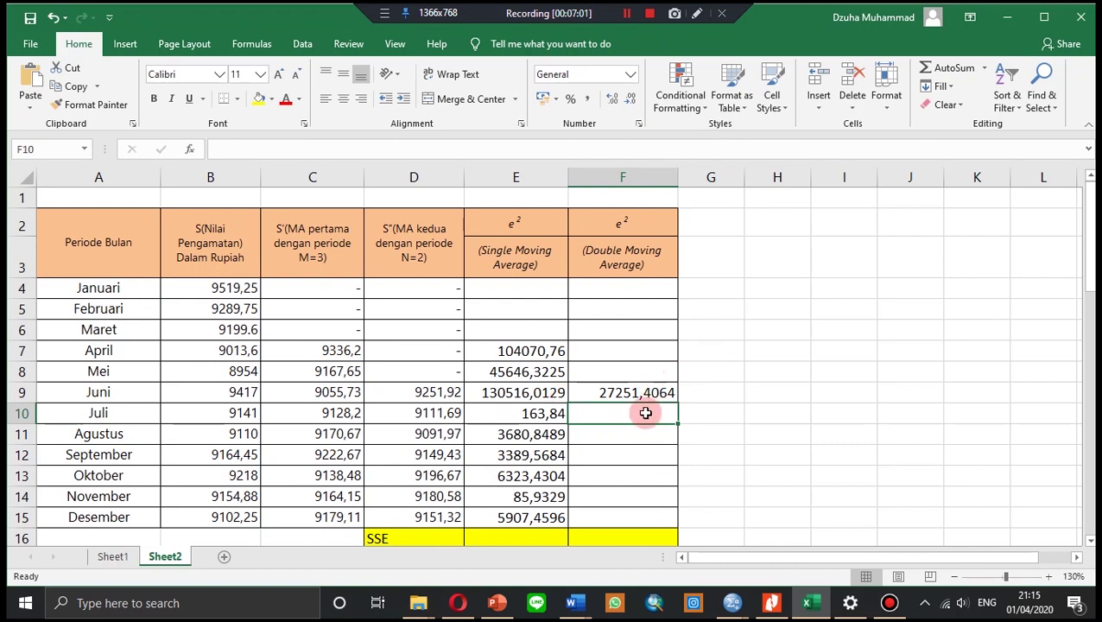
{"action": "left_click", "coordinate": [663, 391]}
{"action": "left_click_drag", "start_coordinate": [677, 403], "coordinate": [666, 522]}
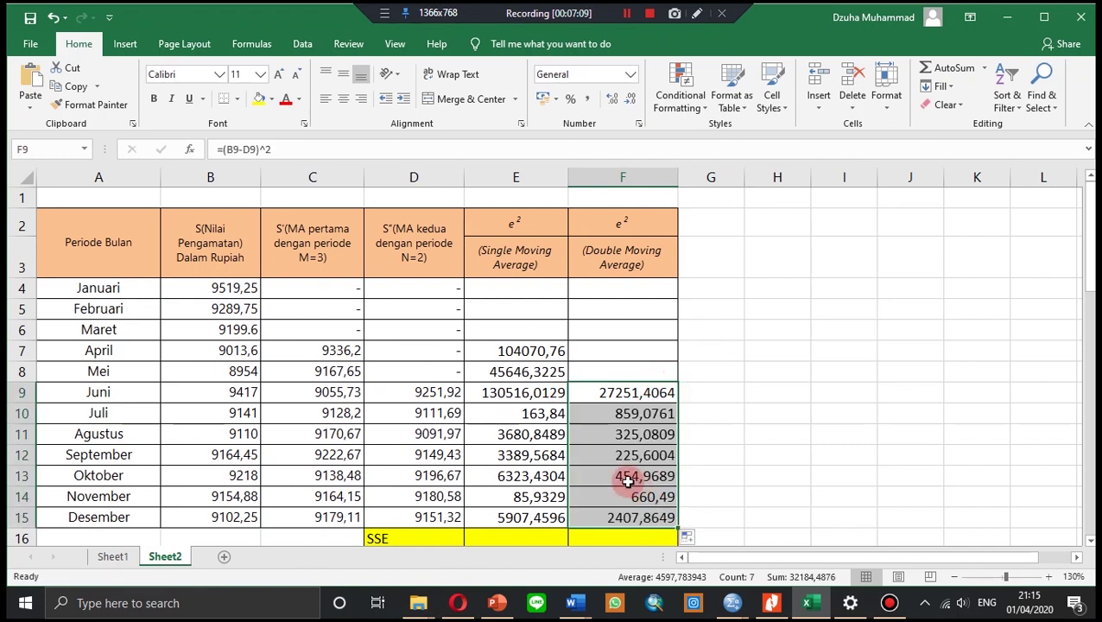
{"action": "scroll", "coordinate": [488, 376], "scroll_direction": "down", "scroll_amount": 3}
Step: Review the SSE and MSE rows below the squared-error columns
{"action": "left_click", "coordinate": [411, 319]}
{"action": "left_click", "coordinate": [430, 342]}
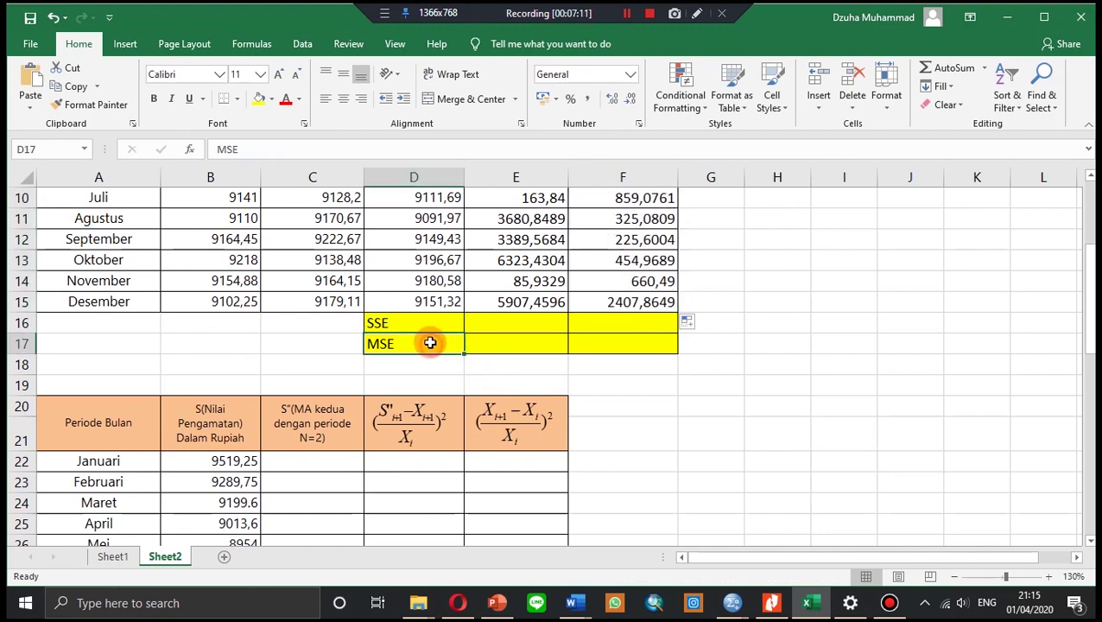
{"action": "scroll", "coordinate": [415, 344], "scroll_direction": "up", "scroll_amount": 1}
{"action": "left_click", "coordinate": [413, 384]}
{"action": "left_click", "coordinate": [418, 406]}
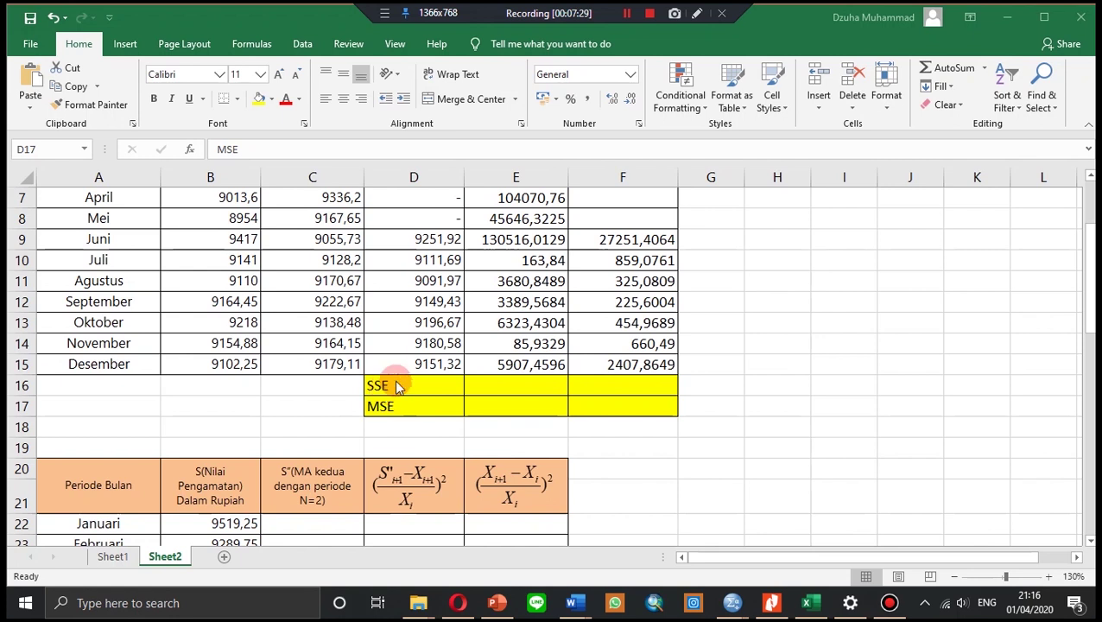
{"action": "left_click", "coordinate": [422, 398]}
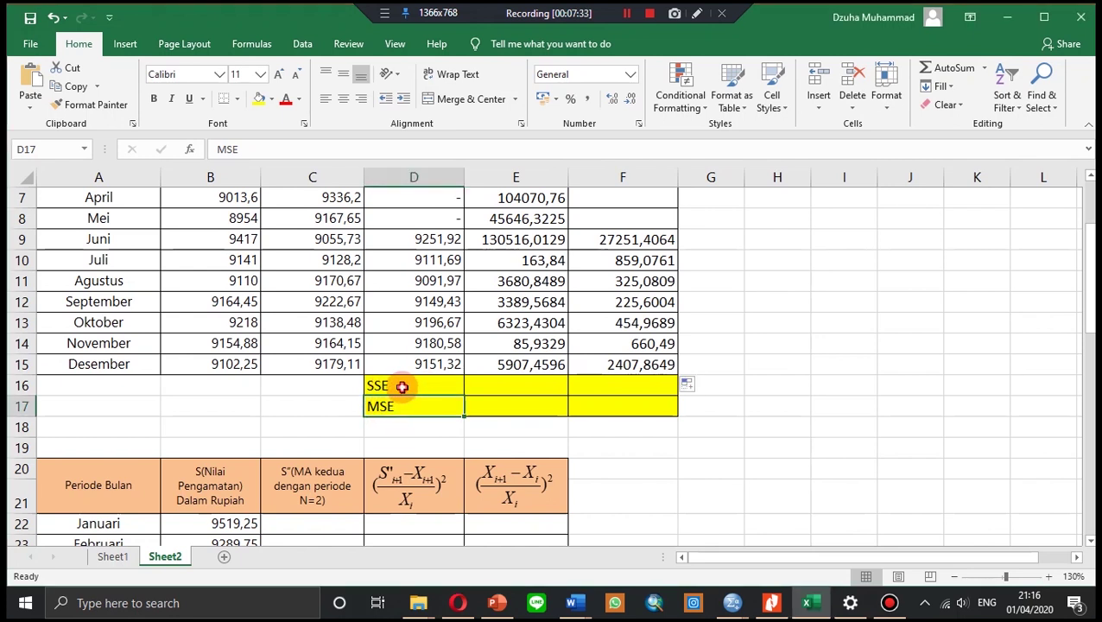
{"action": "left_click", "coordinate": [406, 385]}
{"action": "scroll", "coordinate": [458, 397], "scroll_direction": "up", "scroll_amount": 2}
{"action": "scroll", "coordinate": [696, 364], "scroll_direction": "down", "scroll_amount": 1}
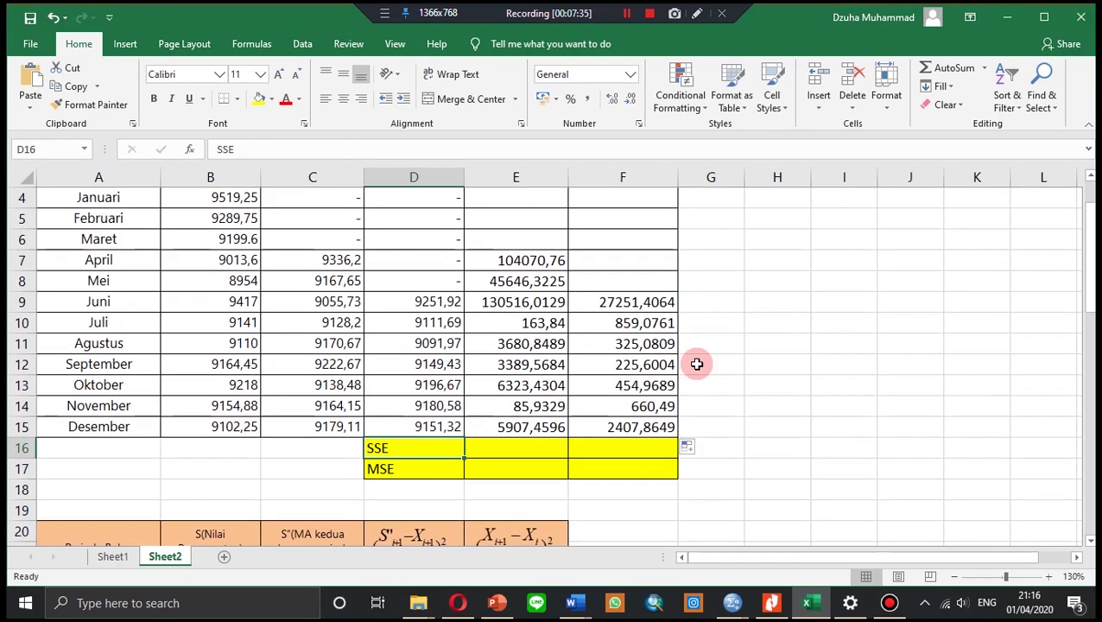
{"action": "scroll", "coordinate": [499, 330], "scroll_direction": "up", "scroll_amount": 1}
{"action": "scroll", "coordinate": [450, 288], "scroll_direction": "down", "scroll_amount": 1}
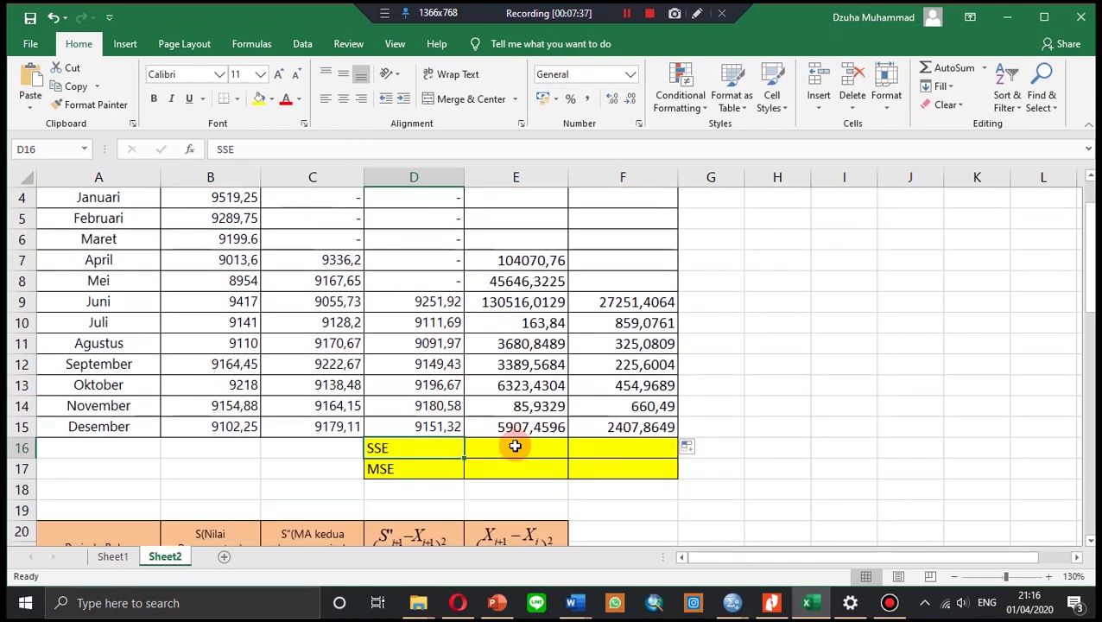
{"action": "scroll", "coordinate": [515, 446], "scroll_direction": "up", "scroll_amount": 1}
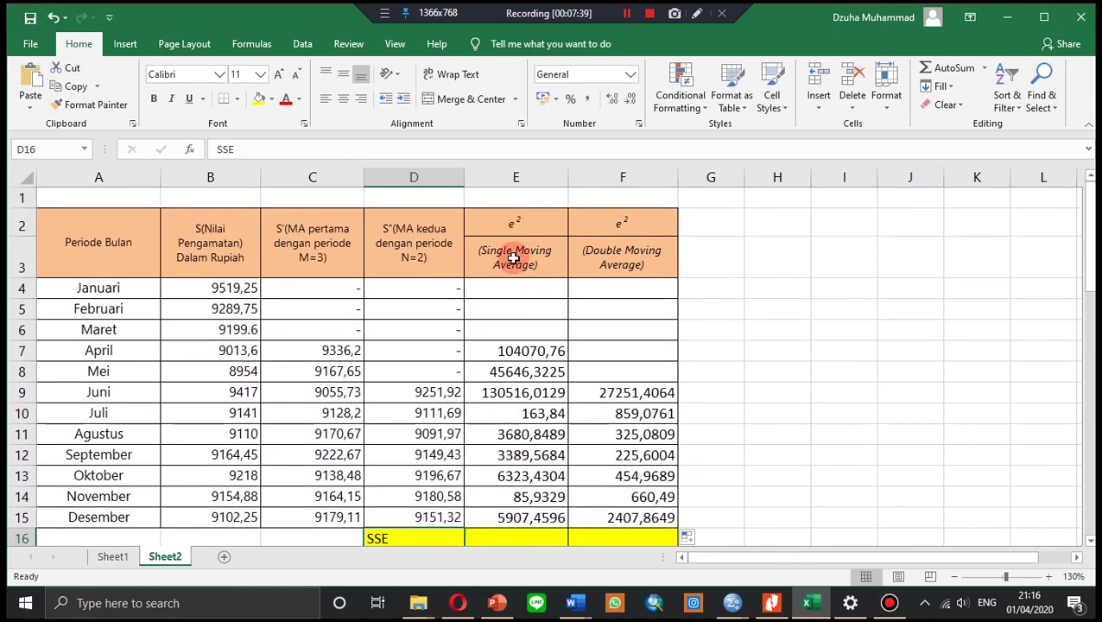
{"action": "scroll", "coordinate": [510, 259], "scroll_direction": "down", "scroll_amount": 2}
{"action": "scroll", "coordinate": [513, 276], "scroll_direction": "up", "scroll_amount": 2}
{"action": "scroll", "coordinate": [516, 341], "scroll_direction": "down", "scroll_amount": 1}
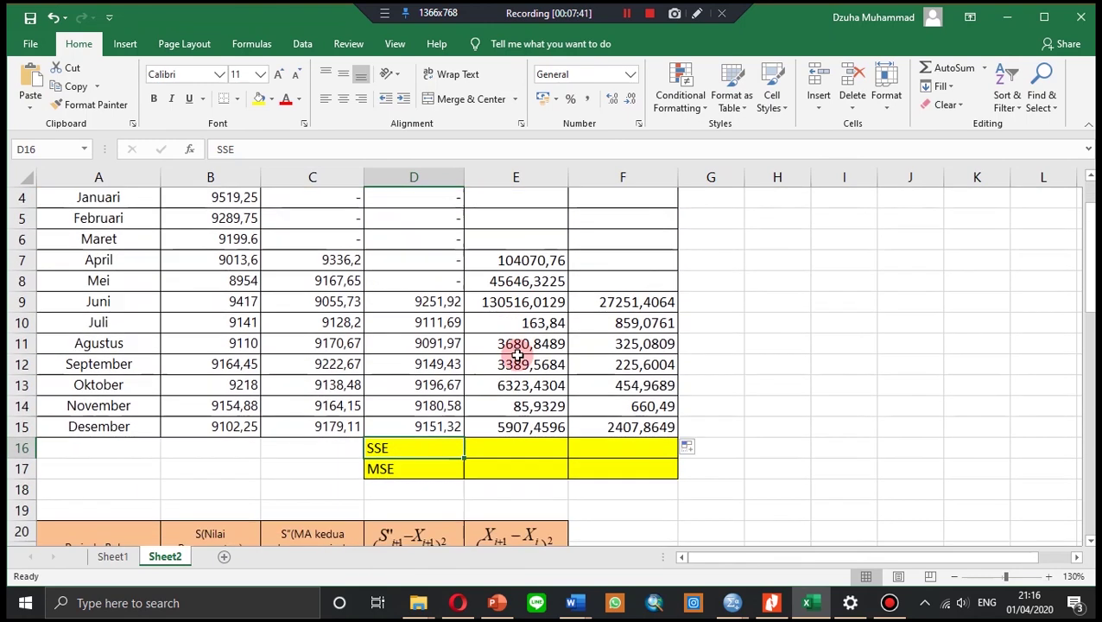
Step: Sum E7:E15 with SUM in the single moving average SSE cell, giving 299784,1756
{"action": "left_click", "coordinate": [519, 448]}
{"action": "type", "text": "="}
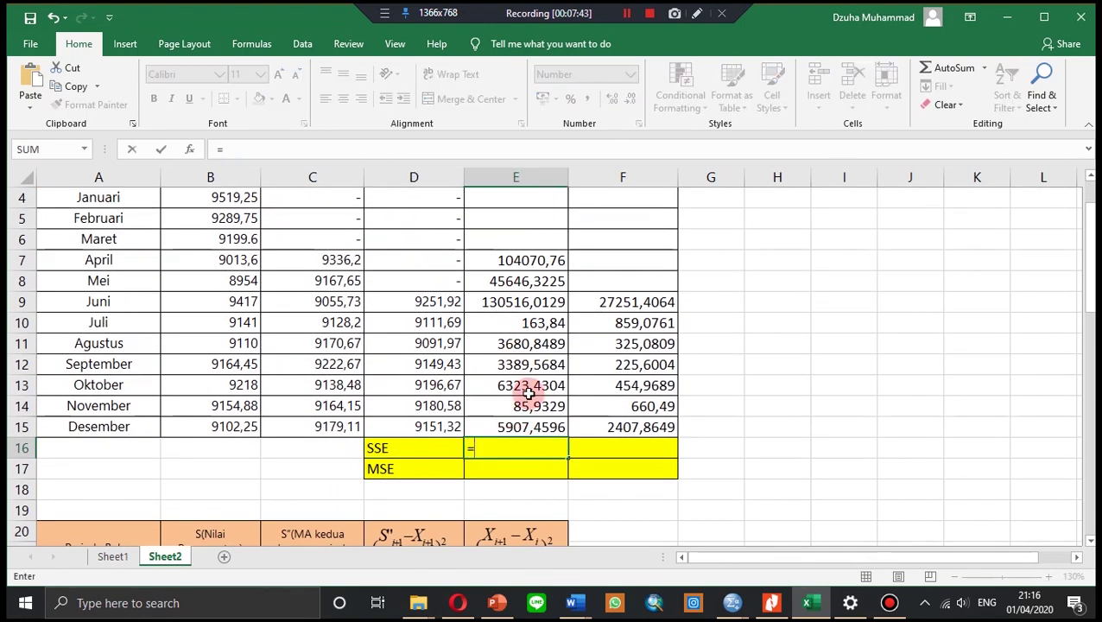
{"action": "type", "text": "su"}
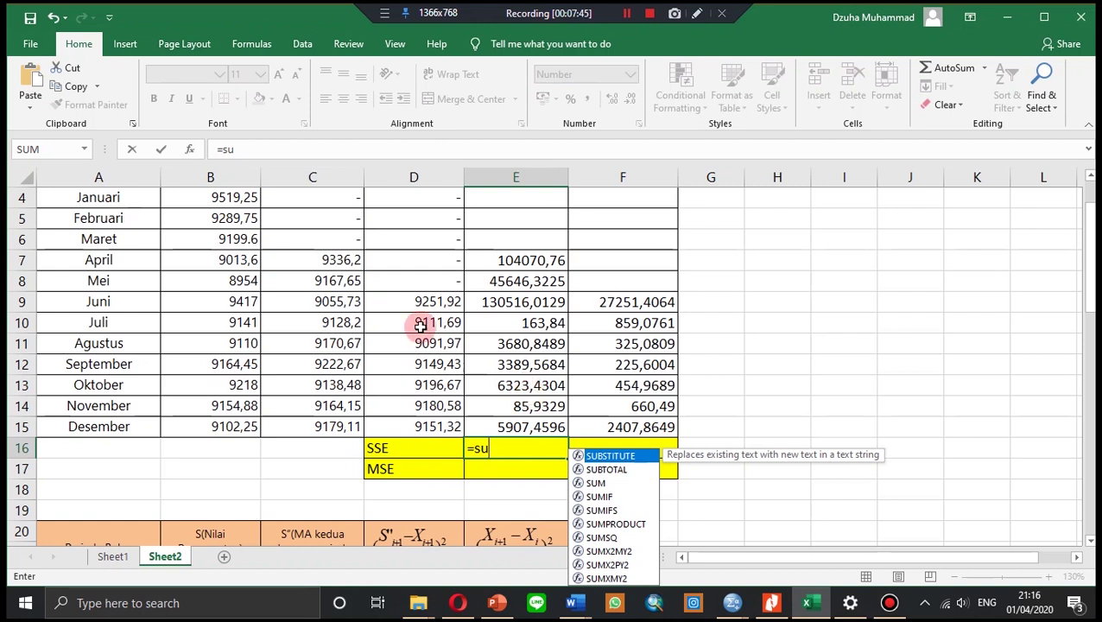
{"action": "type", "text": "m"}
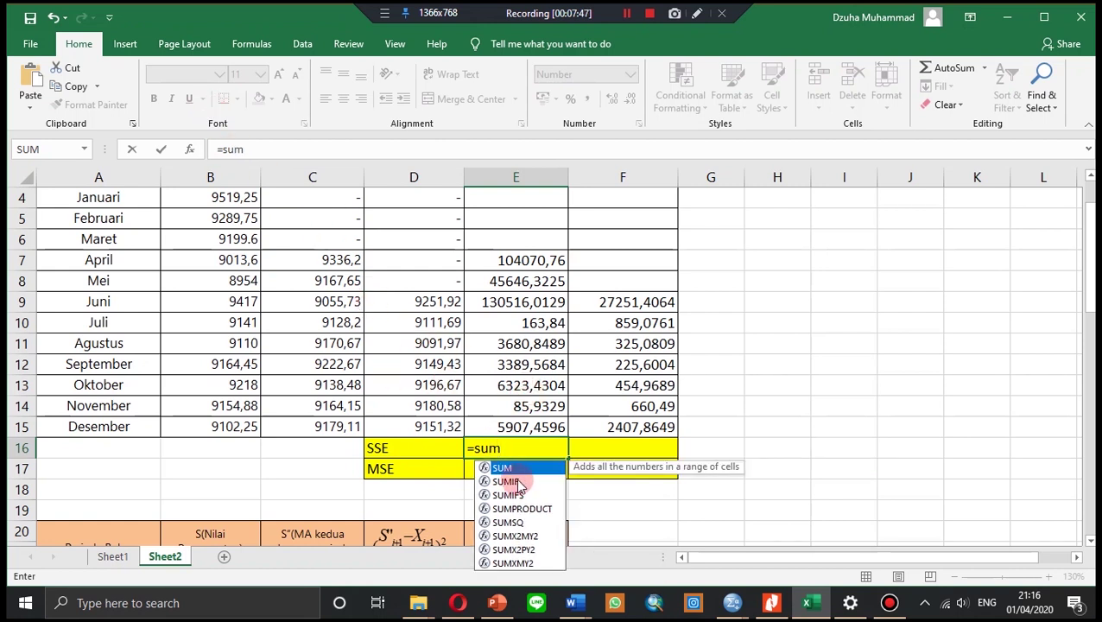
{"action": "double_click", "coordinate": [524, 471]}
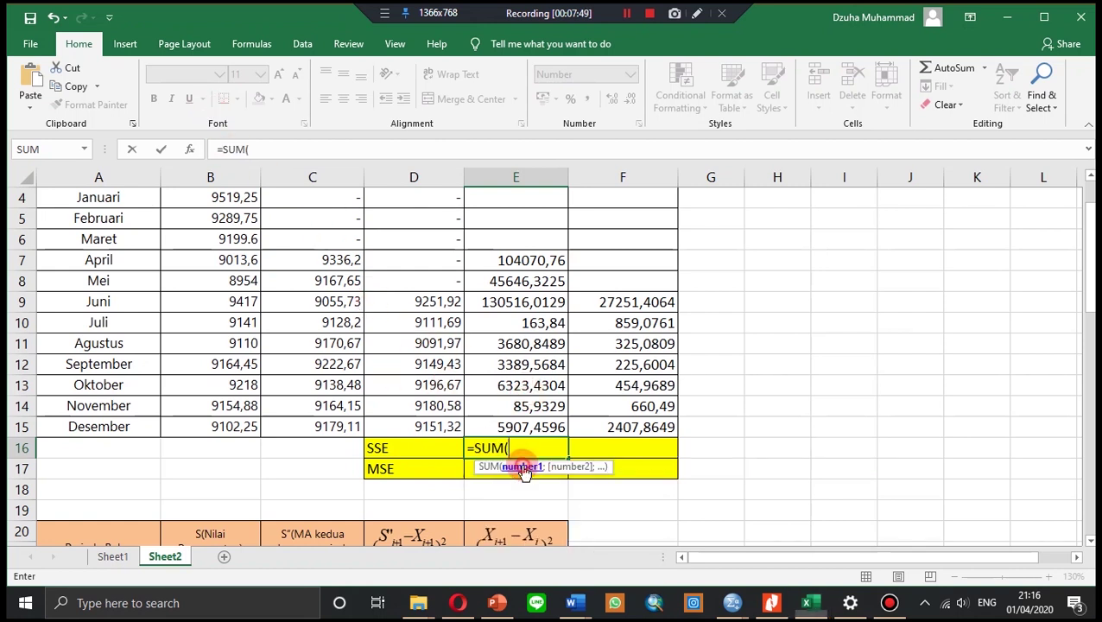
{"action": "left_click_drag", "start_coordinate": [534, 261], "coordinate": [551, 425]}
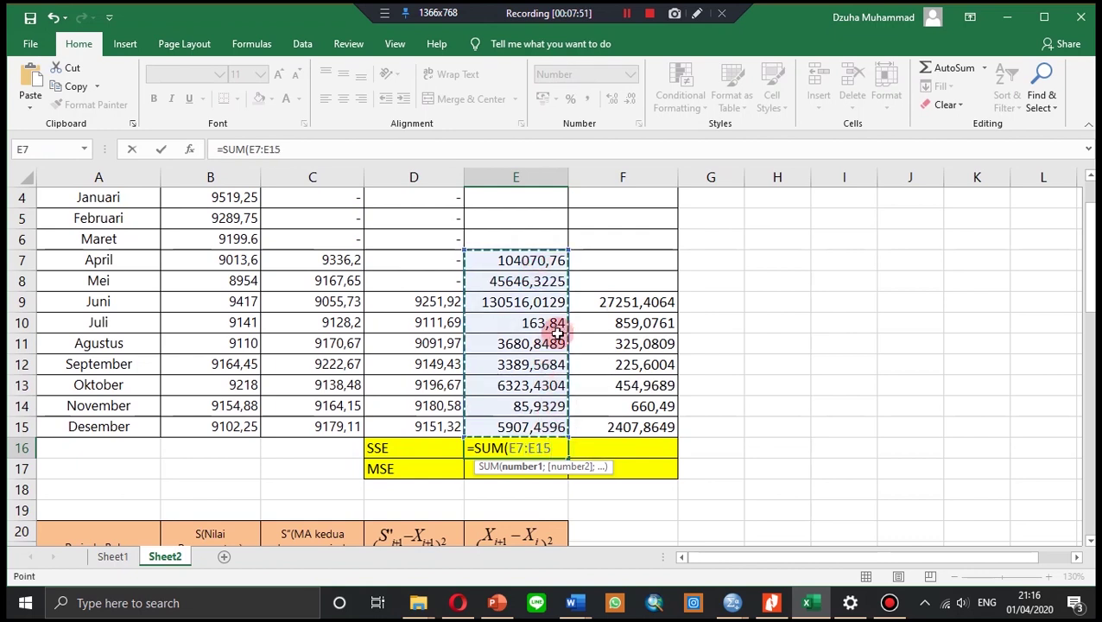
{"action": "key", "text": "Return"}
{"action": "left_click", "coordinate": [554, 446]}
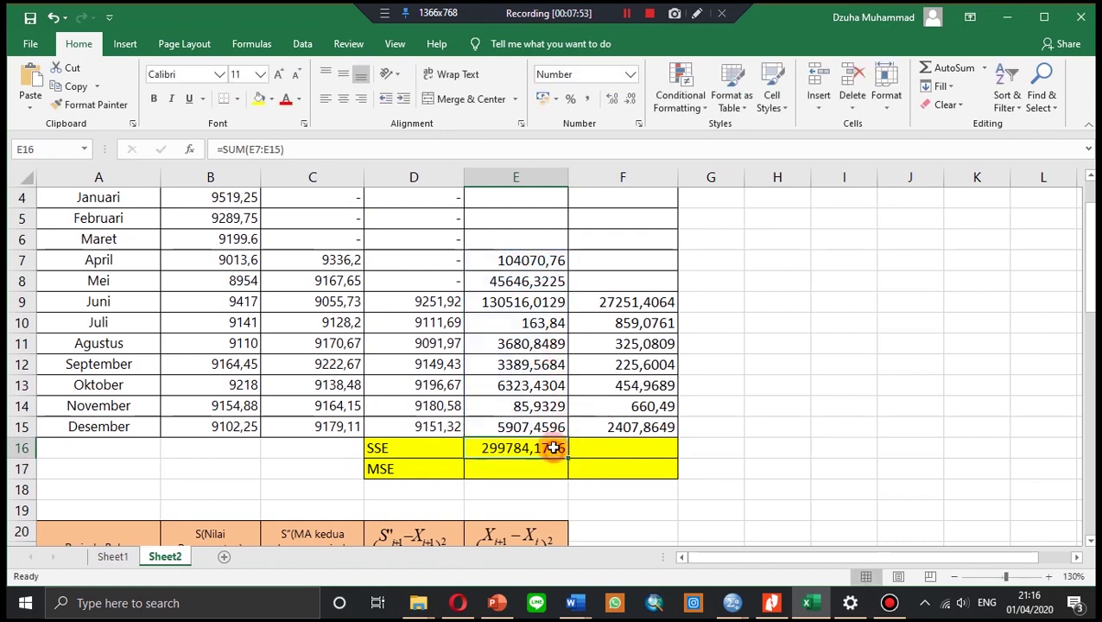
{"action": "scroll", "coordinate": [505, 294], "scroll_direction": "up", "scroll_amount": 1}
{"action": "scroll", "coordinate": [518, 346], "scroll_direction": "down", "scroll_amount": 1}
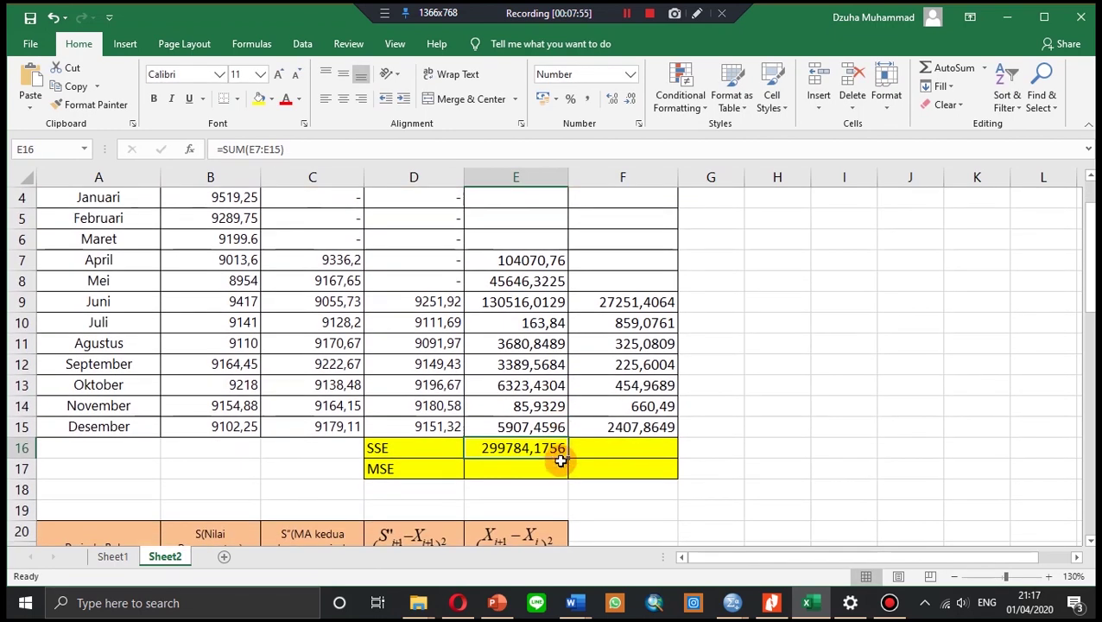
Step: Copy the SSE formula right into F16, giving 32184,4876 for the double moving average
{"action": "left_click_drag", "start_coordinate": [571, 458], "coordinate": [652, 450]}
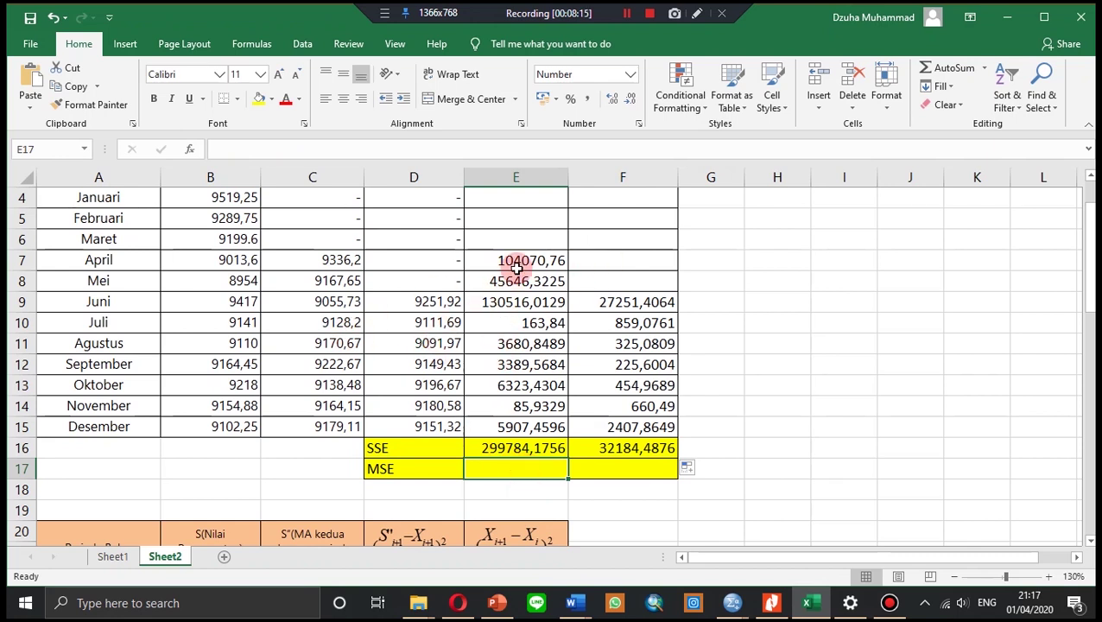
{"action": "left_click", "coordinate": [414, 451]}
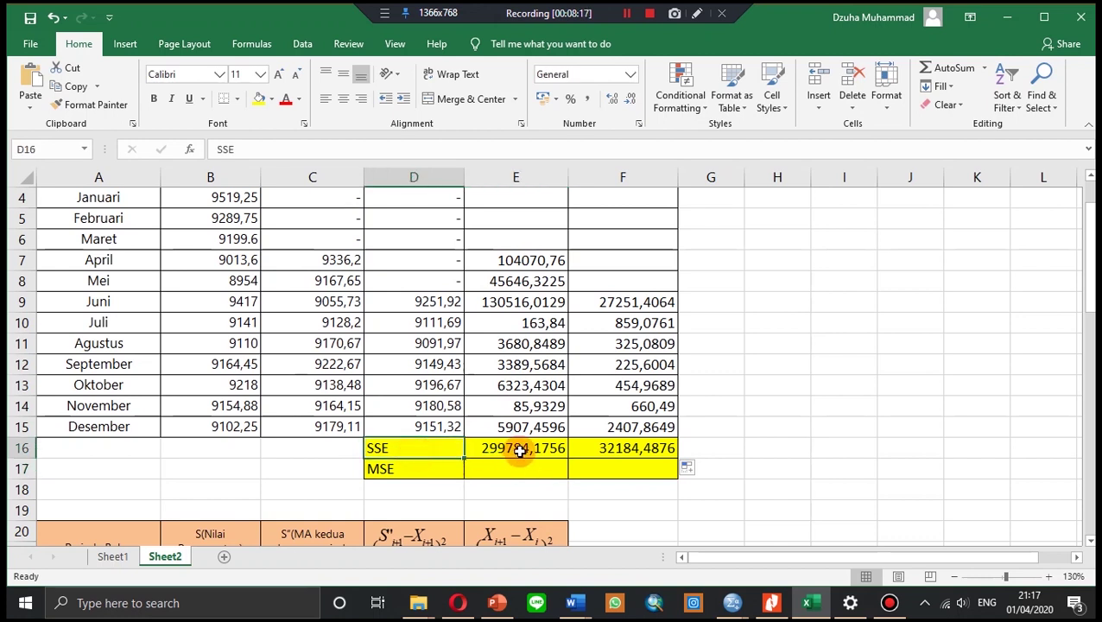
{"action": "left_click", "coordinate": [489, 469]}
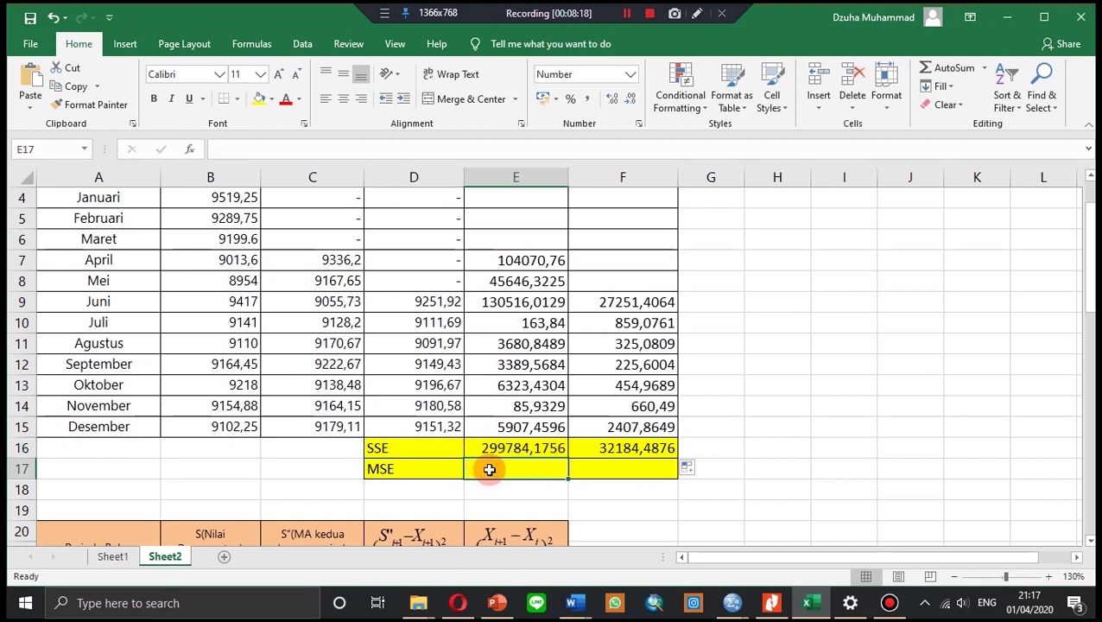
{"action": "left_click", "coordinate": [406, 451]}
{"action": "left_click", "coordinate": [510, 467]}
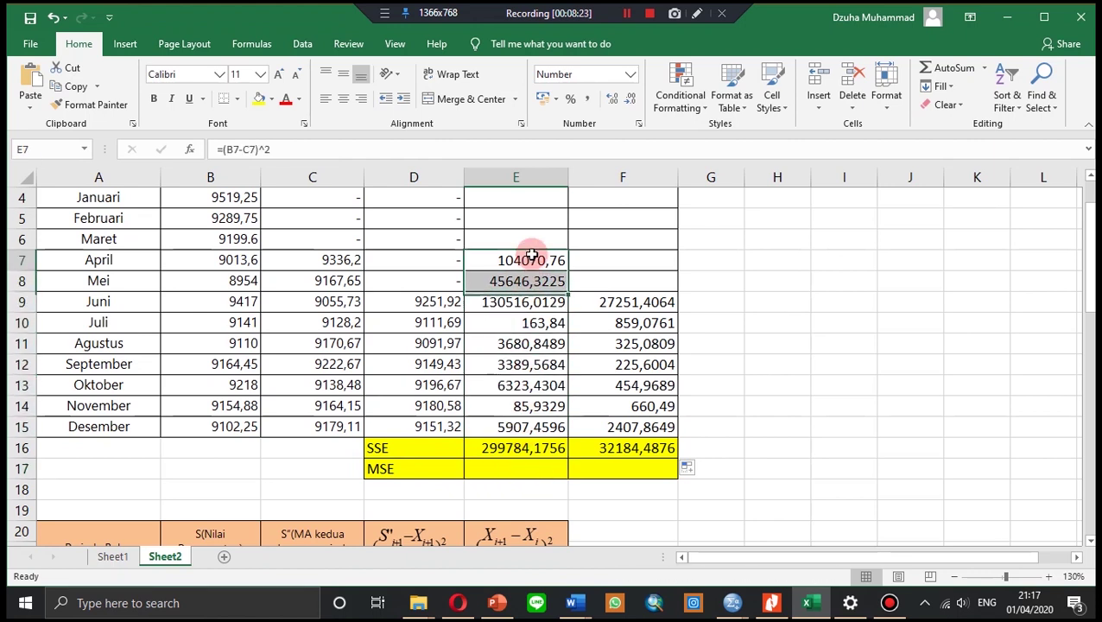
{"action": "left_click_drag", "start_coordinate": [532, 258], "coordinate": [523, 364]}
Step: Enter =AVERAGE(E7:E15) in E17 and fill right, giving MSE 33309,3528 and 4597,7839
{"action": "left_click", "coordinate": [516, 467]}
{"action": "left_click", "coordinate": [358, 150]}
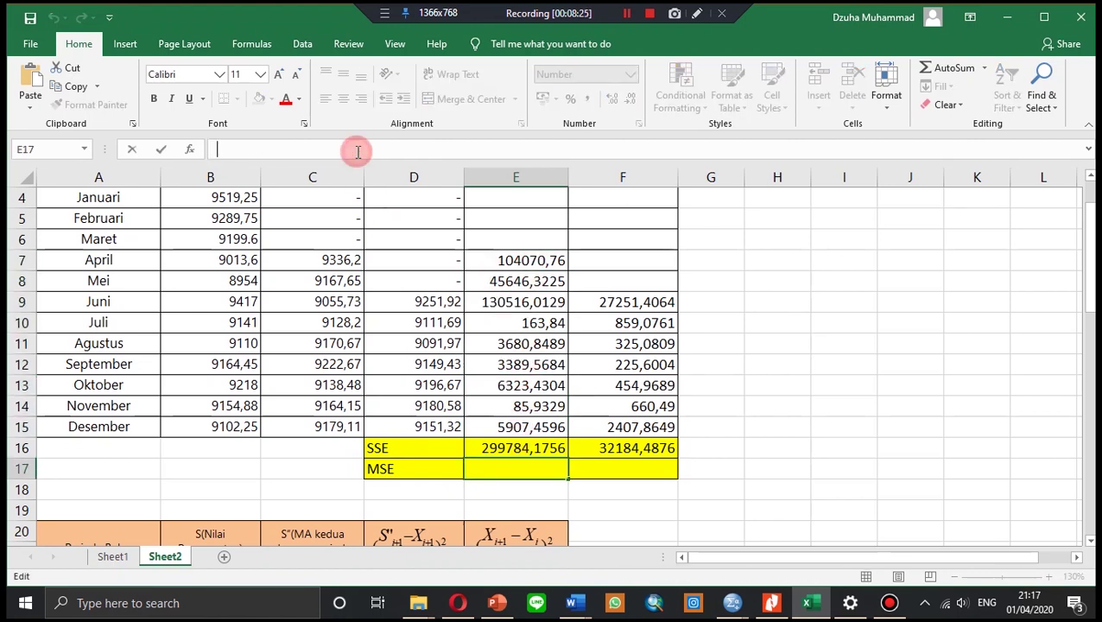
{"action": "type", "text": "=av"}
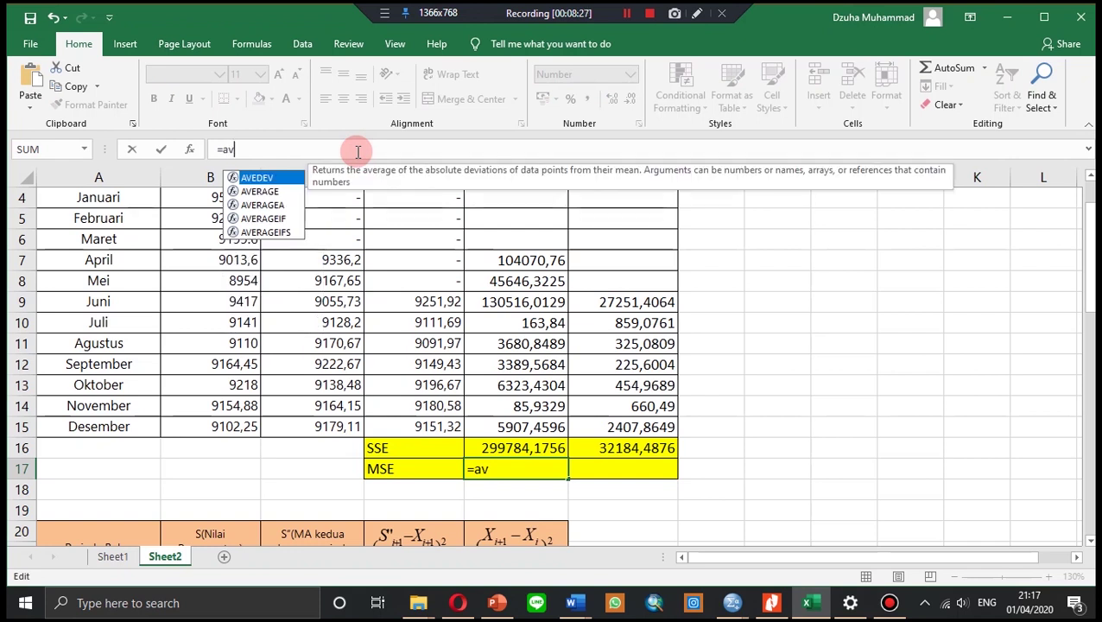
{"action": "type", "text": "er"}
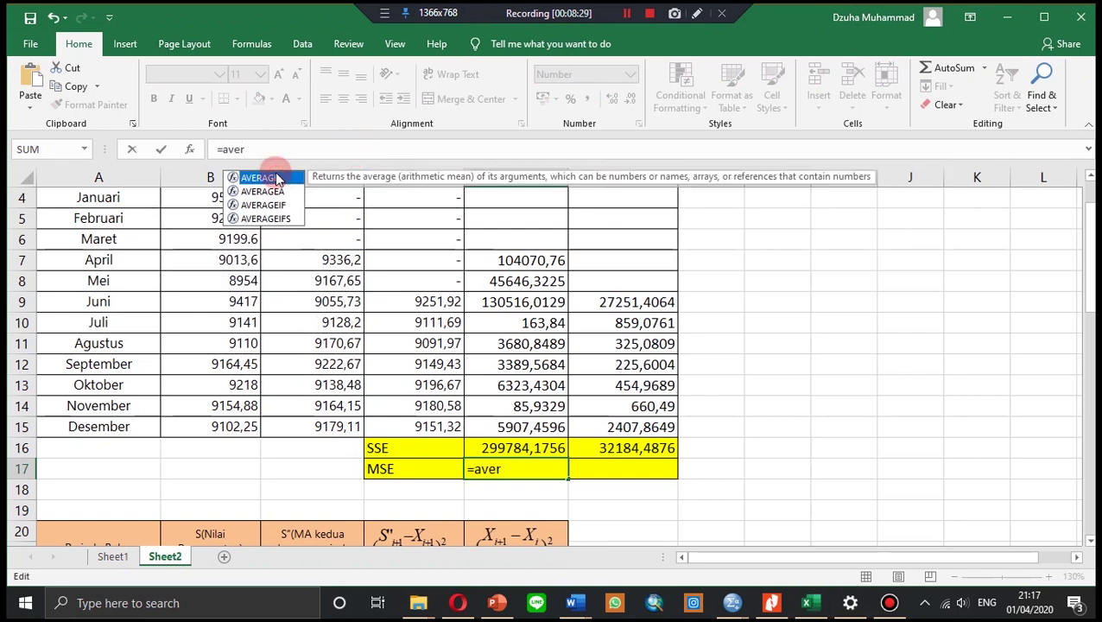
{"action": "double_click", "coordinate": [259, 178]}
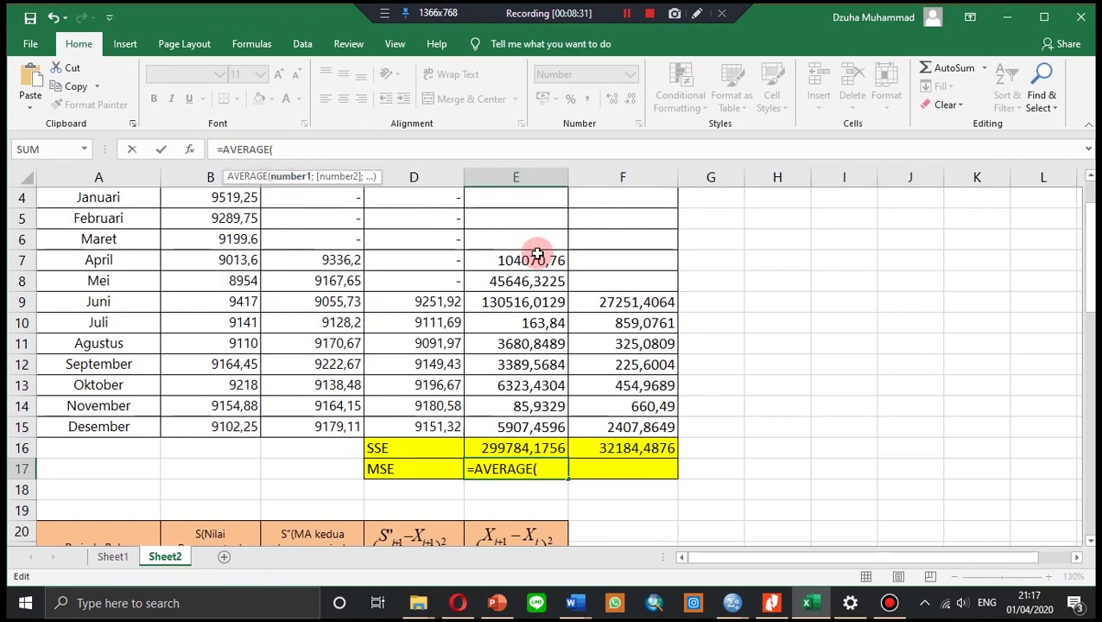
{"action": "left_click_drag", "start_coordinate": [531, 259], "coordinate": [548, 435]}
{"action": "key", "text": "Return"}
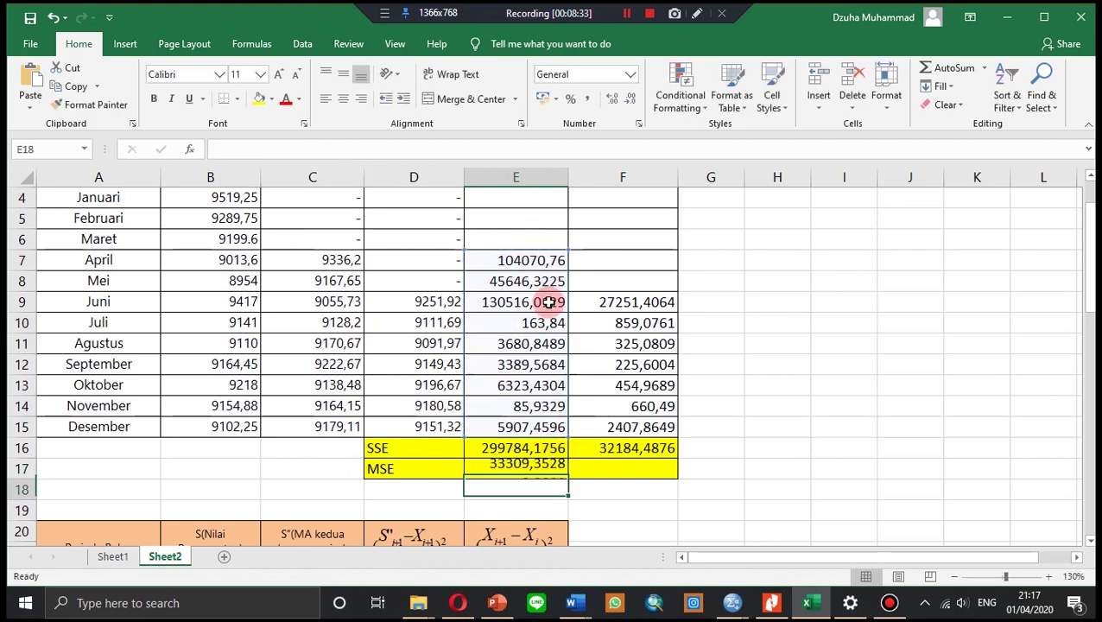
{"action": "left_click", "coordinate": [534, 470]}
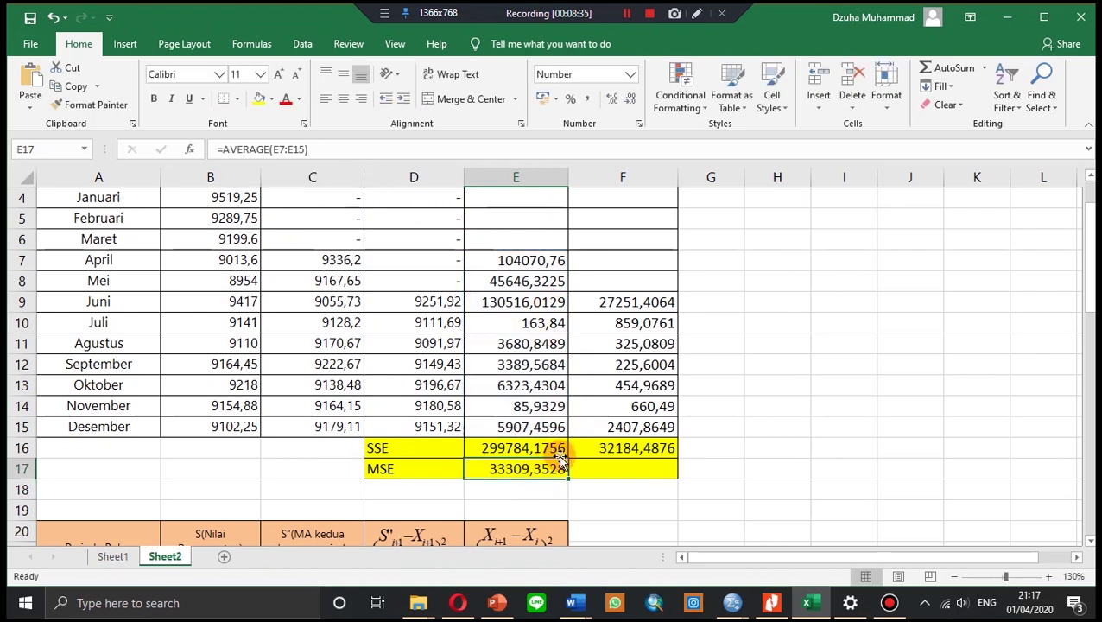
{"action": "left_click_drag", "start_coordinate": [567, 478], "coordinate": [650, 470]}
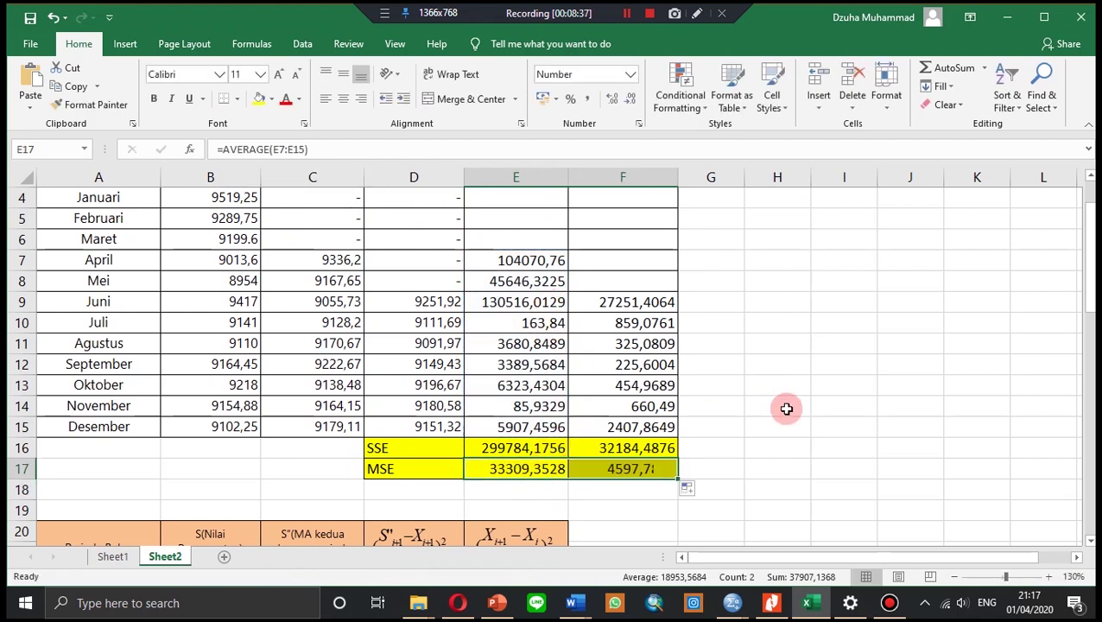
{"action": "scroll", "coordinate": [527, 383], "scroll_direction": "up", "scroll_amount": 1}
{"action": "scroll", "coordinate": [527, 383], "scroll_direction": "down", "scroll_amount": 2}
{"action": "scroll", "coordinate": [410, 422], "scroll_direction": "up", "scroll_amount": 1}
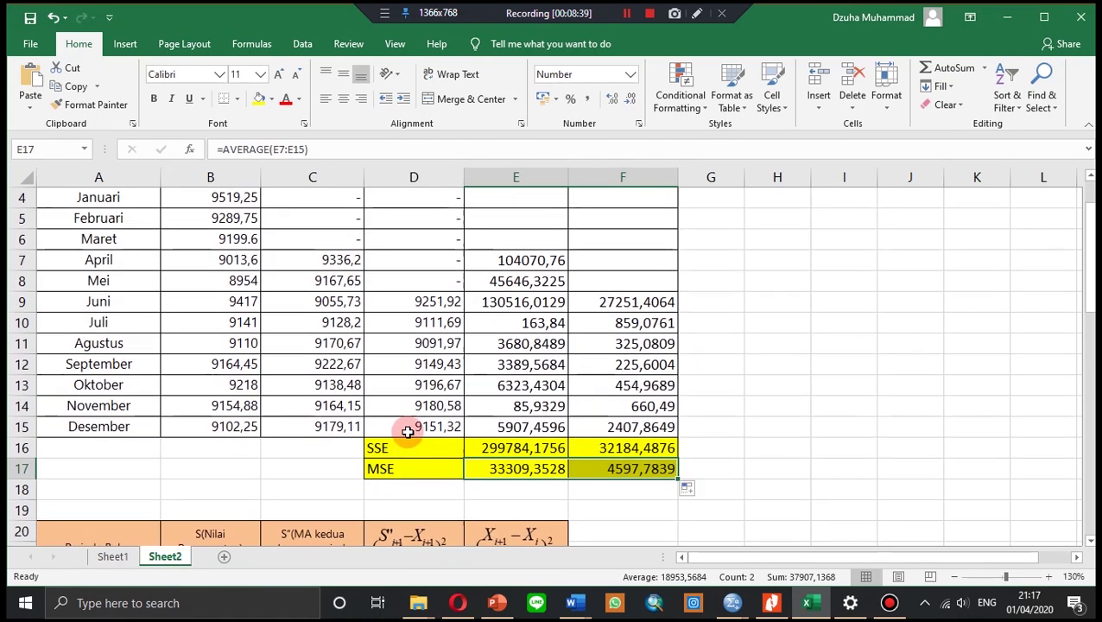
{"action": "scroll", "coordinate": [504, 278], "scroll_direction": "up", "scroll_amount": 1}
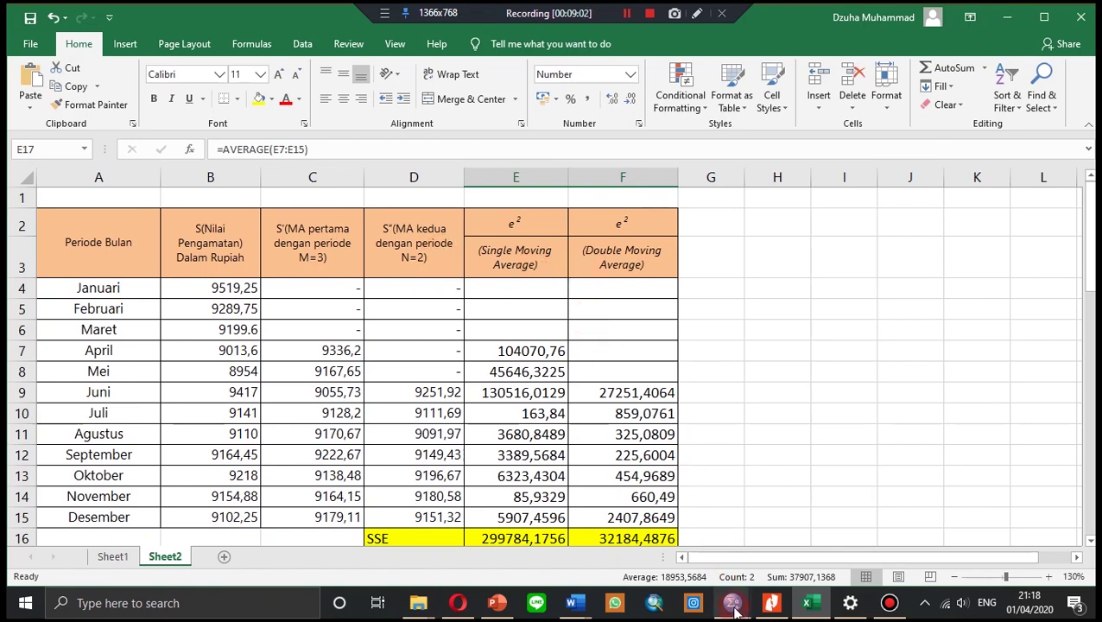
{"action": "mouse_move", "coordinate": [733, 603]}
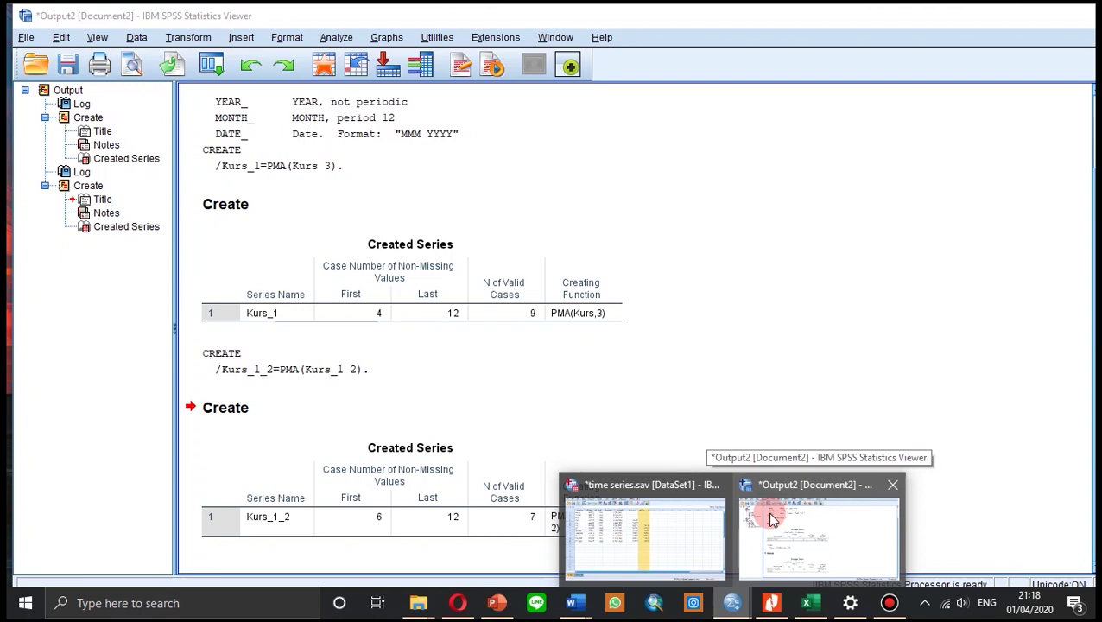
Step: From the Data Editor, start a Multiple line chart of individual case values via Graphs > Legacy Dialogs > Line
{"action": "left_click", "coordinate": [635, 535]}
{"action": "left_click", "coordinate": [373, 459]}
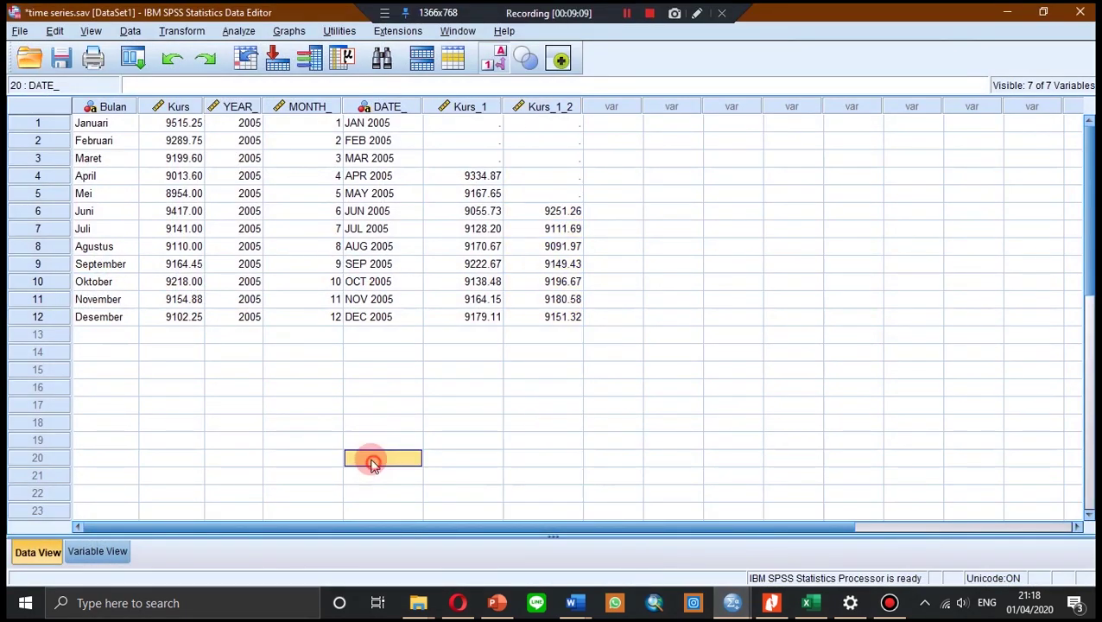
{"action": "left_click", "coordinate": [304, 33]}
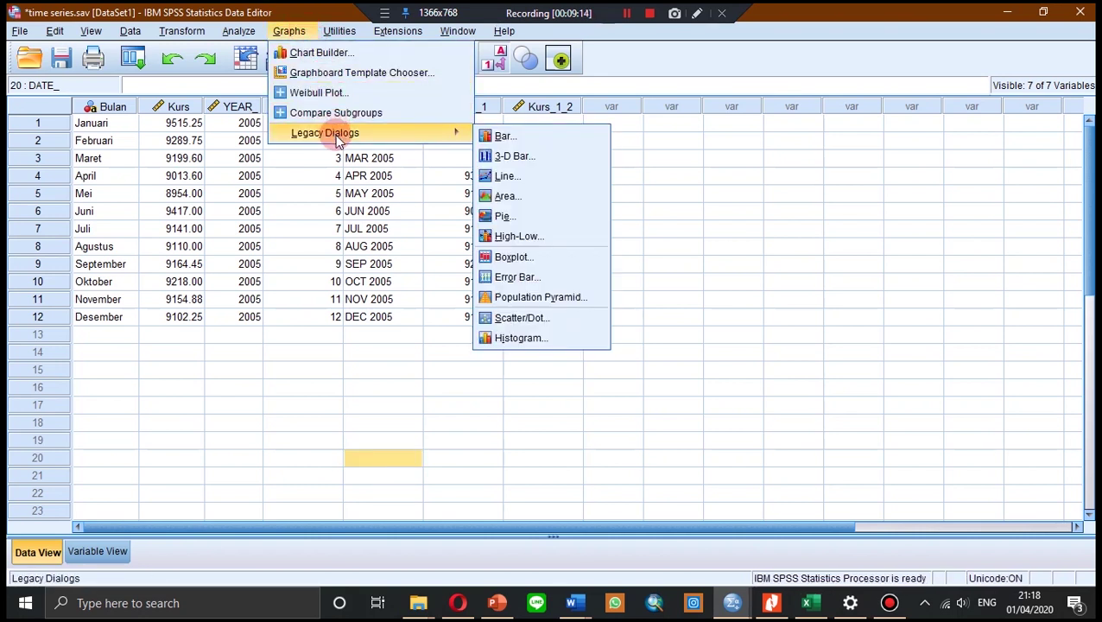
{"action": "mouse_move", "coordinate": [329, 132]}
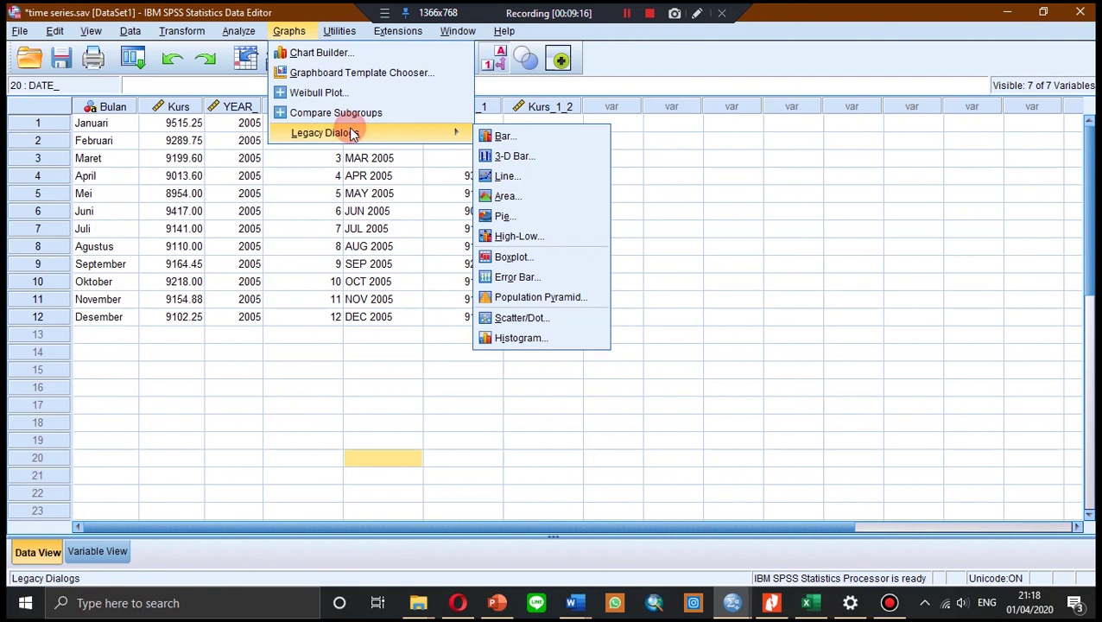
{"action": "left_click", "coordinate": [506, 176]}
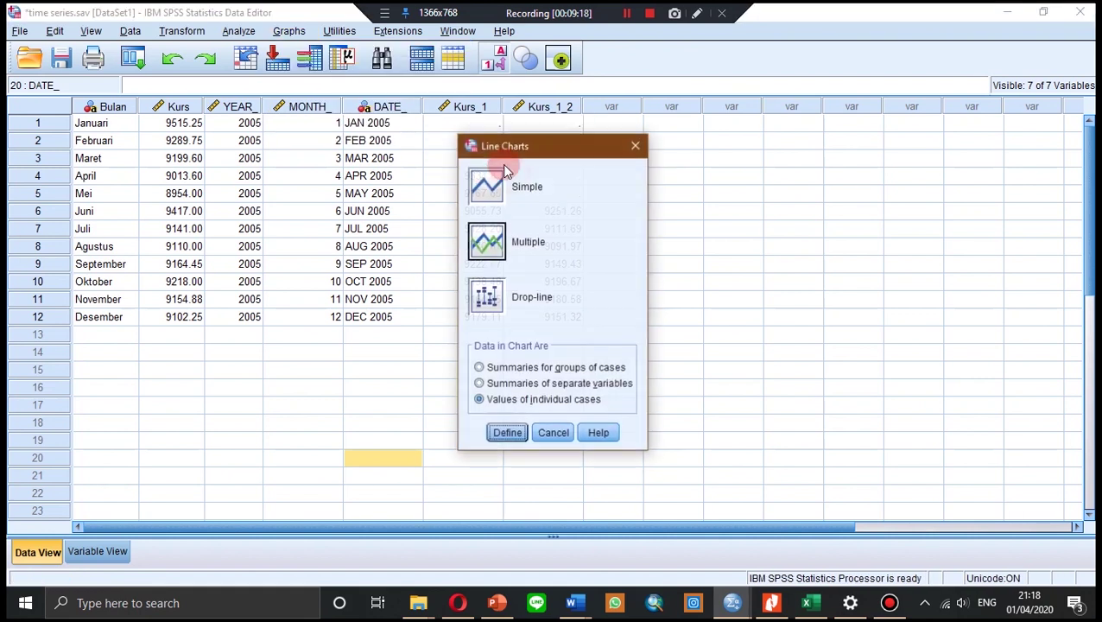
{"action": "left_click", "coordinate": [496, 248]}
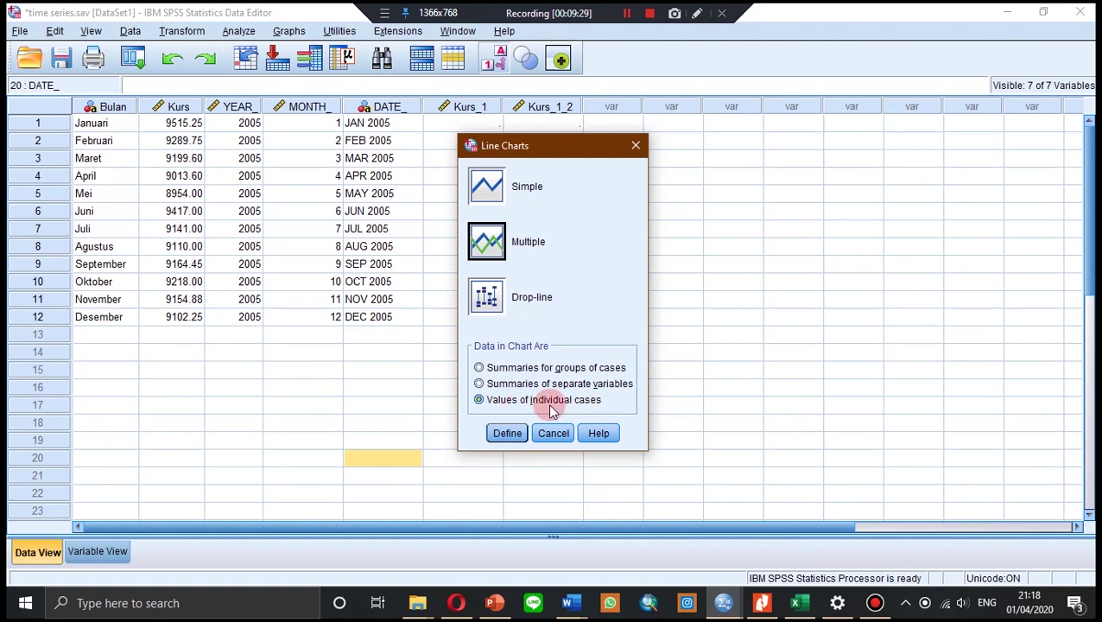
{"action": "left_click", "coordinate": [511, 434]}
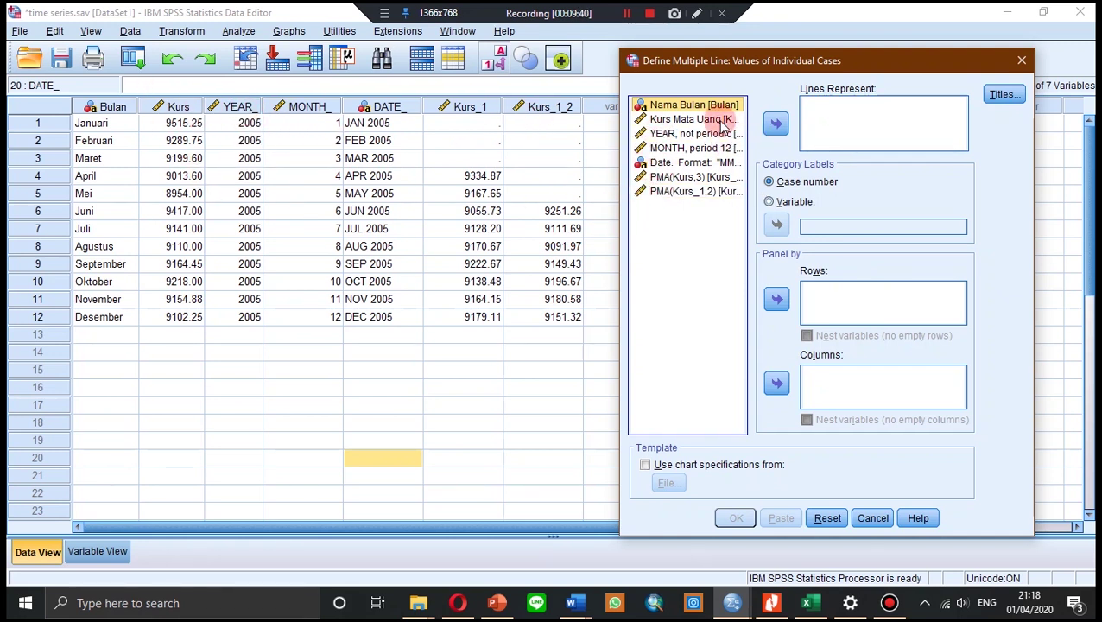
Step: Chart Kurs Mata Uang, PMA(Kurs,3) and PMA(Kurs_1,2) as three lines across the cases
{"action": "left_click", "coordinate": [709, 120]}
{"action": "left_click", "coordinate": [776, 123]}
{"action": "left_click", "coordinate": [672, 163]}
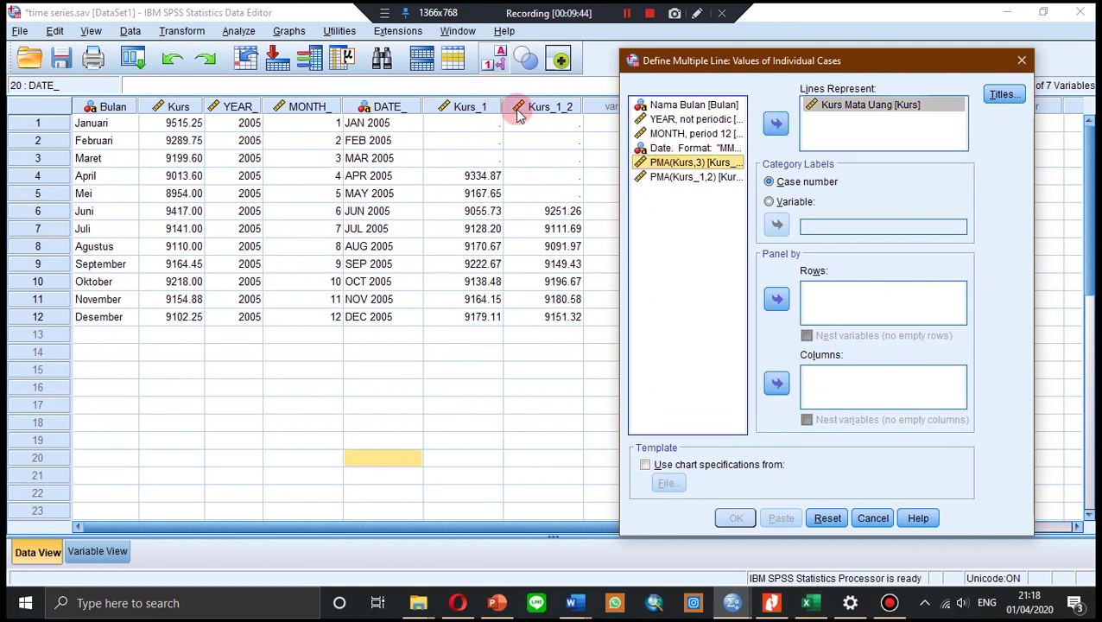
{"action": "left_click", "coordinate": [775, 123]}
{"action": "left_click", "coordinate": [684, 162]}
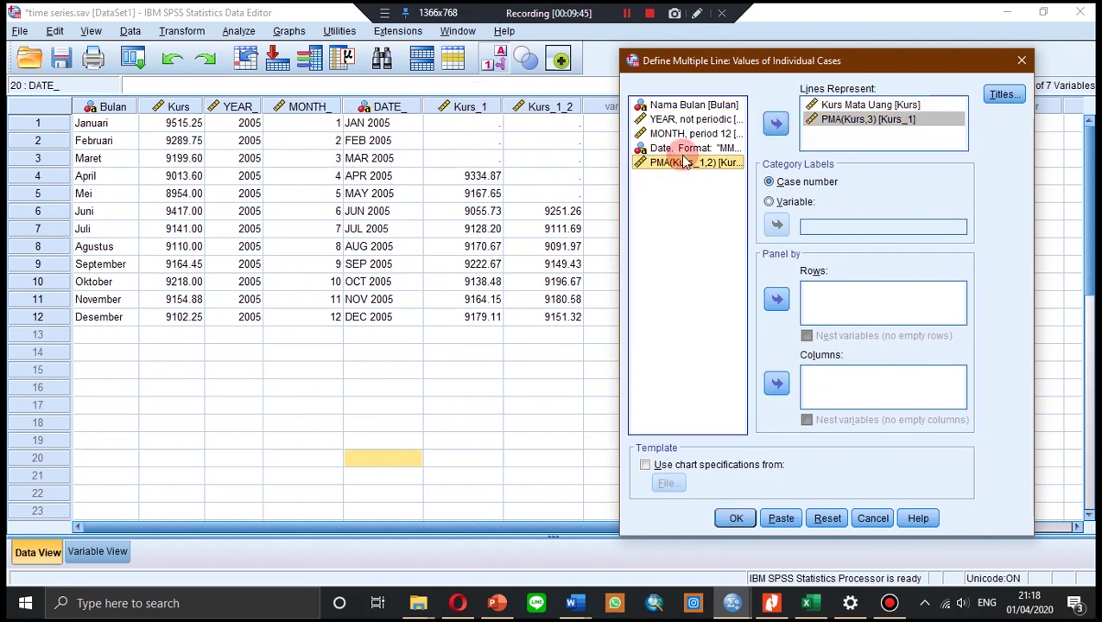
{"action": "left_click", "coordinate": [776, 123]}
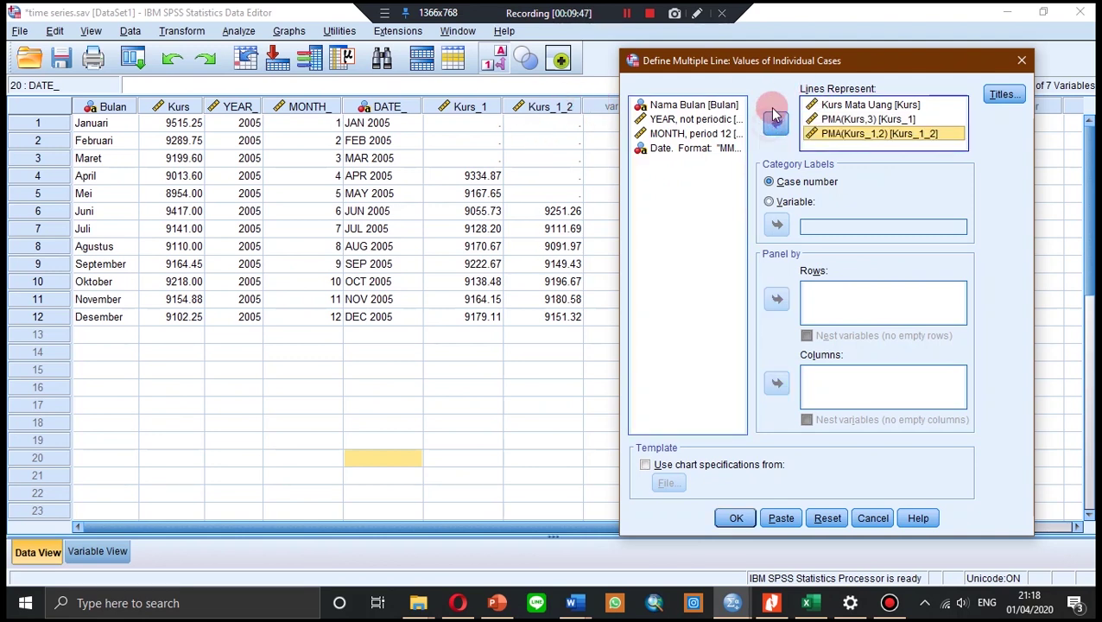
{"action": "left_click", "coordinate": [736, 518]}
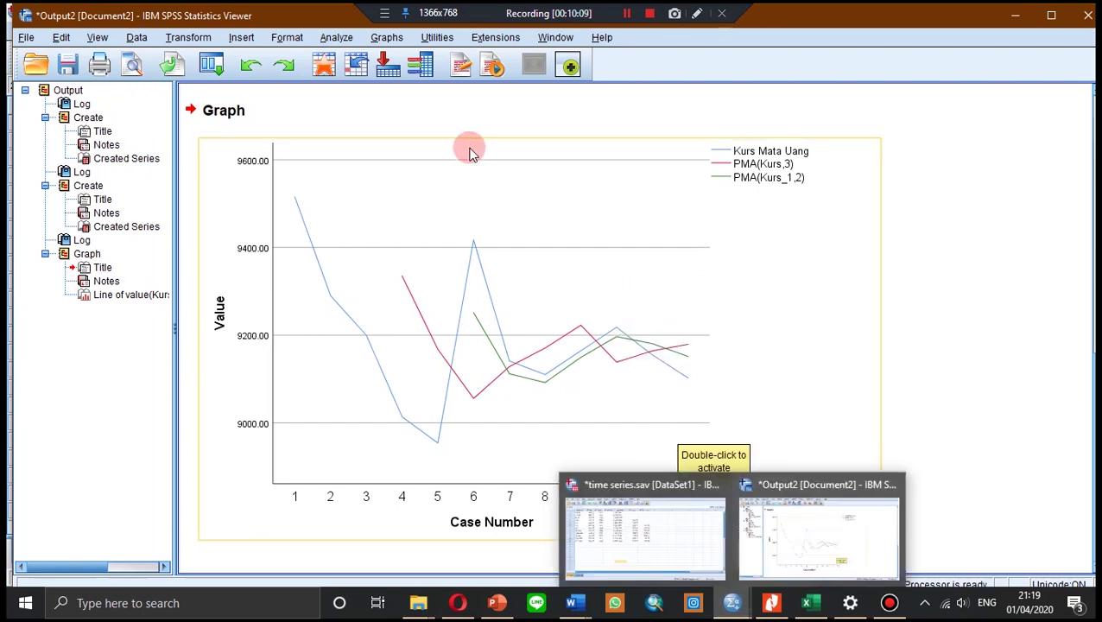
{"action": "scroll", "coordinate": [302, 177], "scroll_direction": "up", "scroll_amount": 2}
{"action": "scroll", "coordinate": [486, 312], "scroll_direction": "down", "scroll_amount": 2}
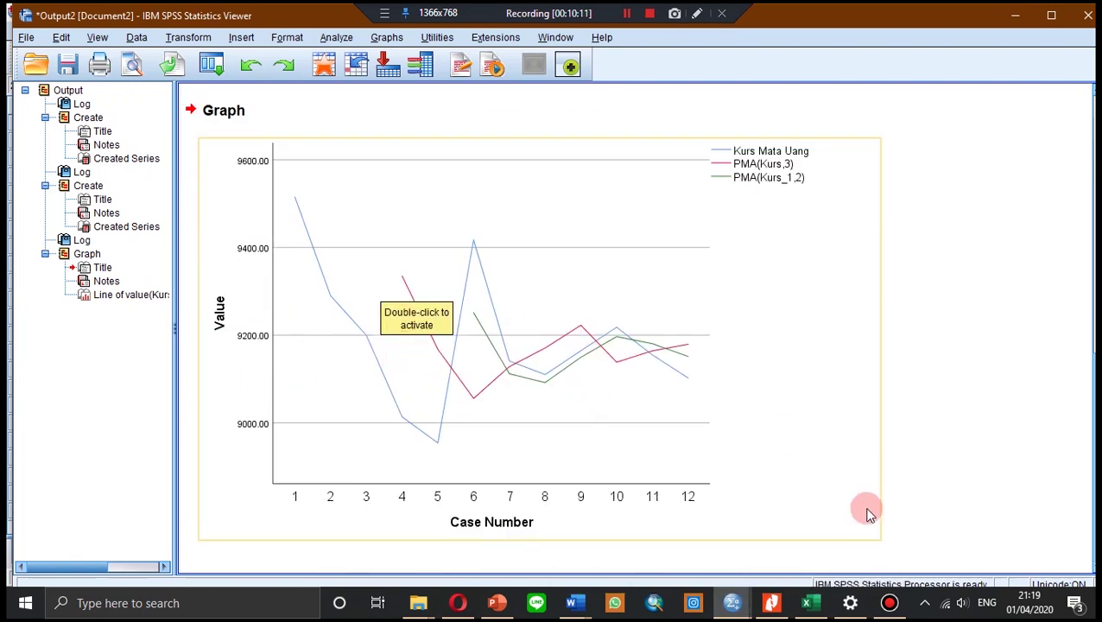
Step: Back in Excel, check the formula behind the double moving average MSE
{"action": "left_click", "coordinate": [810, 603]}
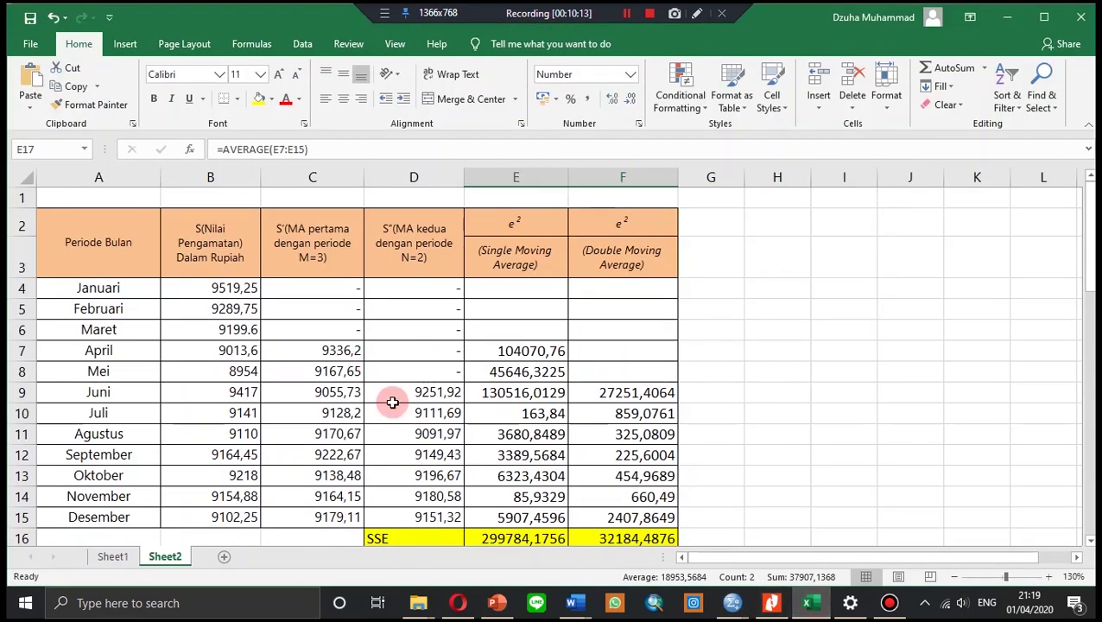
{"action": "scroll", "coordinate": [394, 401], "scroll_direction": "down", "scroll_amount": 2}
{"action": "scroll", "coordinate": [438, 402], "scroll_direction": "up", "scroll_amount": 1}
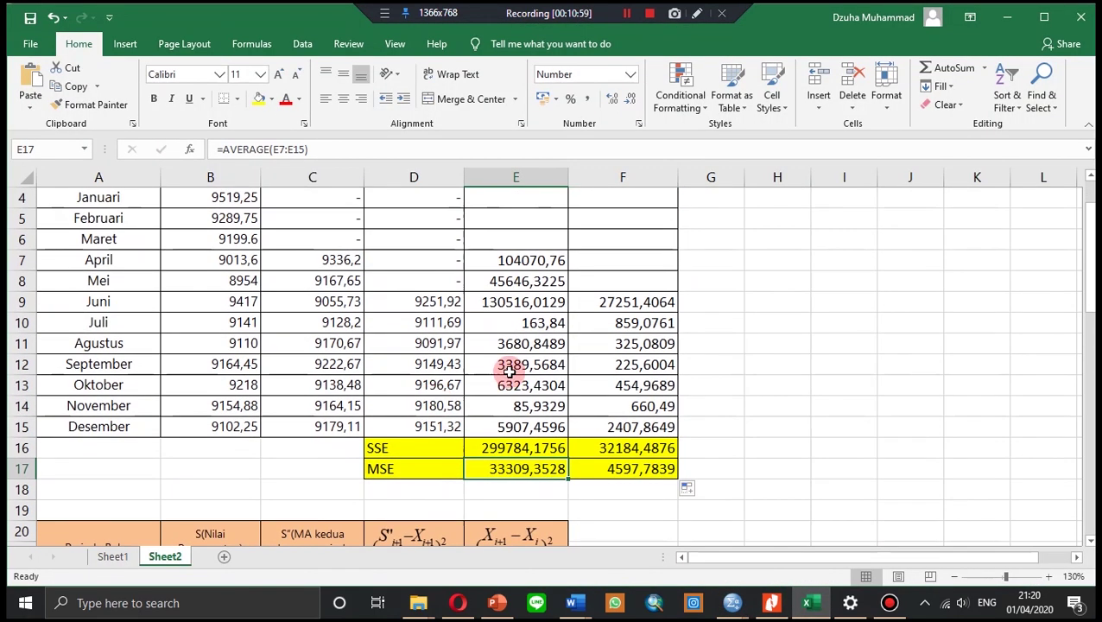
{"action": "scroll", "coordinate": [656, 325], "scroll_direction": "up", "scroll_amount": 1}
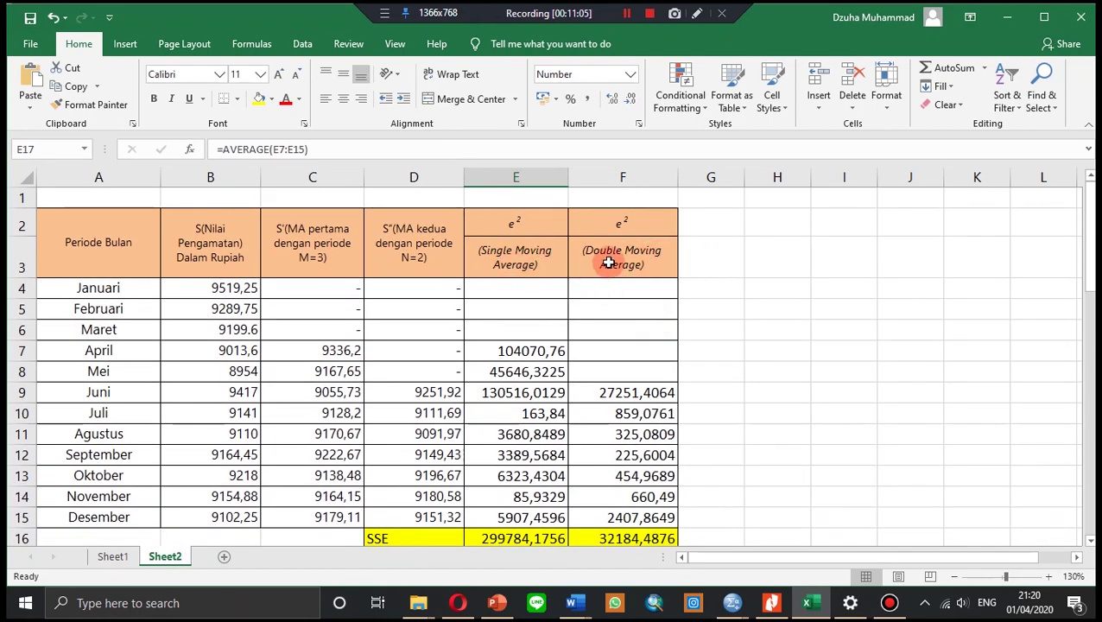
{"action": "scroll", "coordinate": [622, 277], "scroll_direction": "down", "scroll_amount": 1}
{"action": "left_click", "coordinate": [627, 467]}
Step: Scroll Sheet2 down to the second table with squared relative-error columns
{"action": "scroll", "coordinate": [576, 382], "scroll_direction": "up", "scroll_amount": 1}
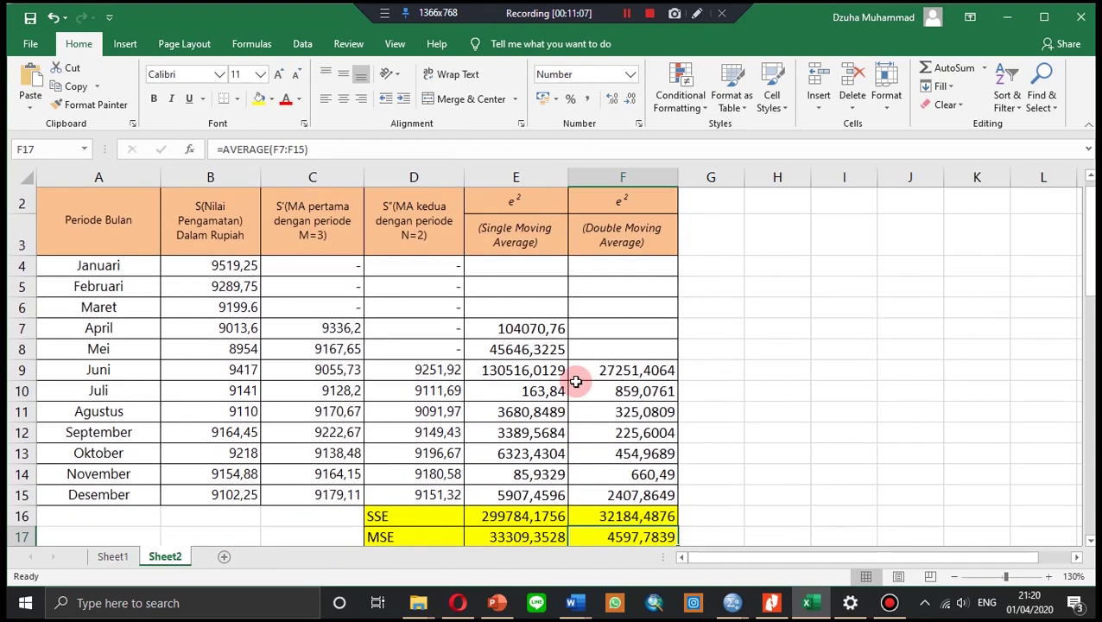
{"action": "scroll", "coordinate": [570, 362], "scroll_direction": "down", "scroll_amount": 1}
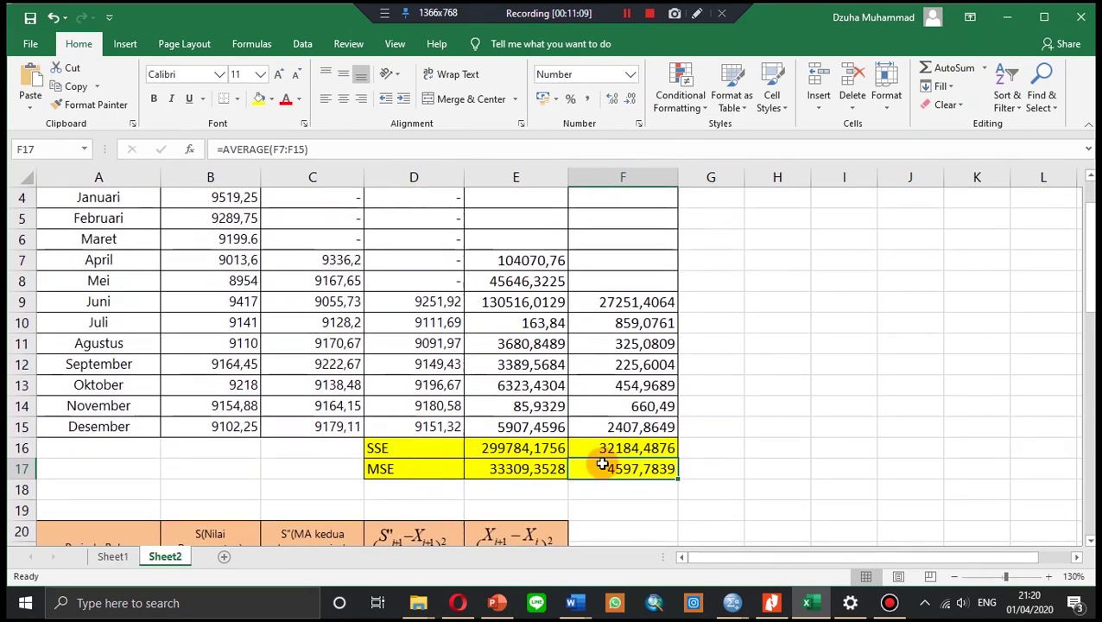
{"action": "scroll", "coordinate": [574, 432], "scroll_direction": "up", "scroll_amount": 2}
{"action": "scroll", "coordinate": [552, 380], "scroll_direction": "down", "scroll_amount": 2}
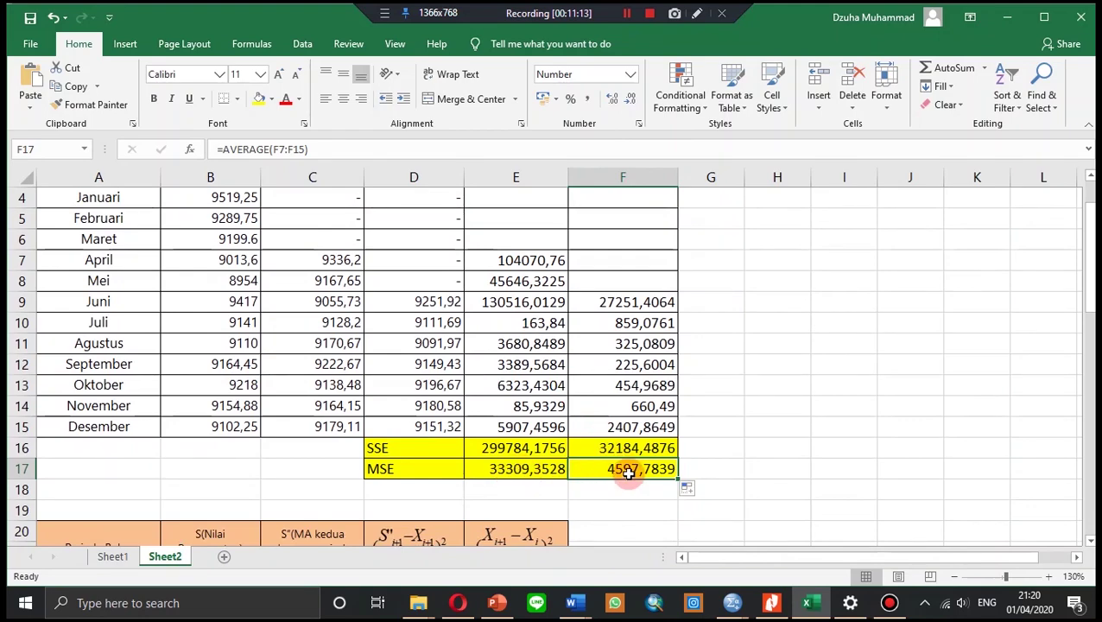
{"action": "scroll", "coordinate": [617, 287], "scroll_direction": "up", "scroll_amount": 2}
{"action": "scroll", "coordinate": [618, 278], "scroll_direction": "down", "scroll_amount": 2}
{"action": "scroll", "coordinate": [614, 474], "scroll_direction": "up", "scroll_amount": 1}
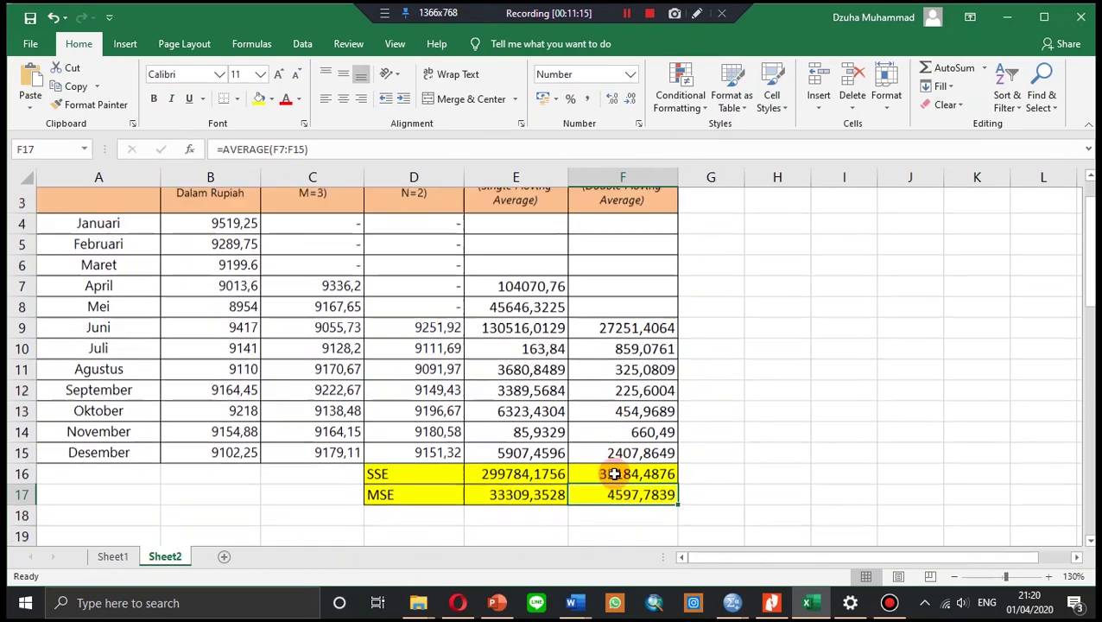
{"action": "scroll", "coordinate": [614, 473], "scroll_direction": "down", "scroll_amount": 1}
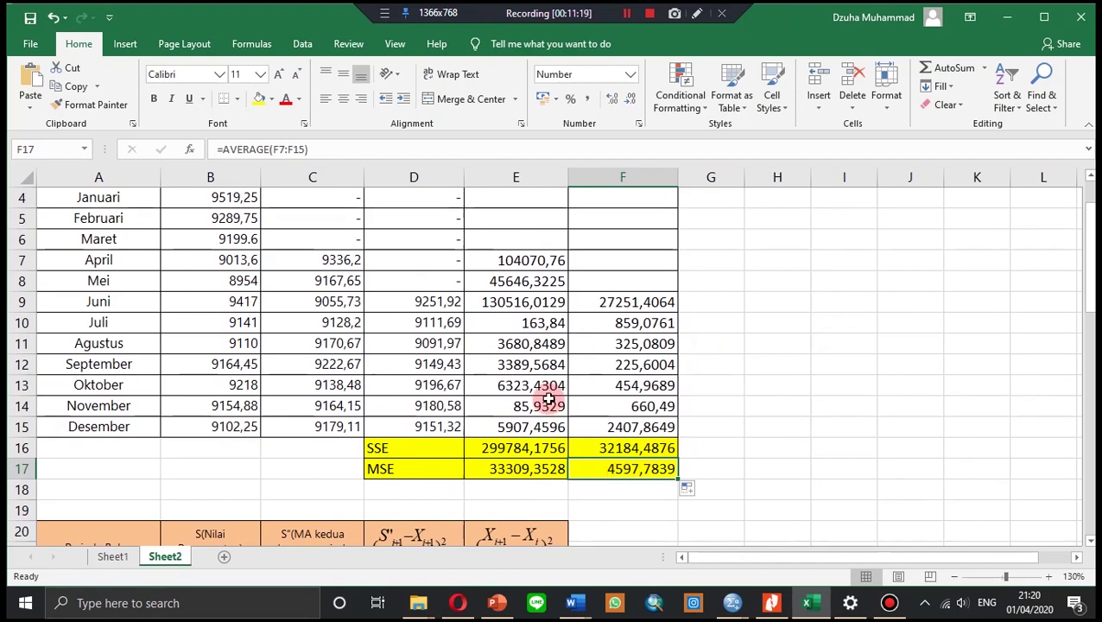
{"action": "scroll", "coordinate": [536, 406], "scroll_direction": "up", "scroll_amount": 2}
{"action": "scroll", "coordinate": [440, 433], "scroll_direction": "down", "scroll_amount": 2}
{"action": "scroll", "coordinate": [536, 445], "scroll_direction": "up", "scroll_amount": 1}
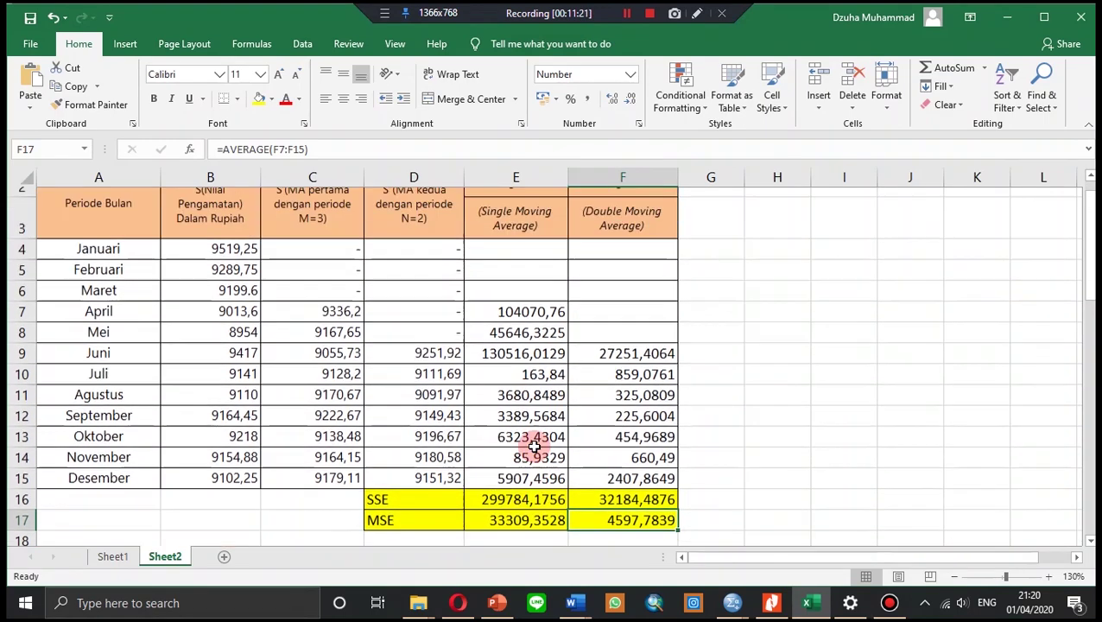
{"action": "scroll", "coordinate": [536, 445], "scroll_direction": "up", "scroll_amount": 1}
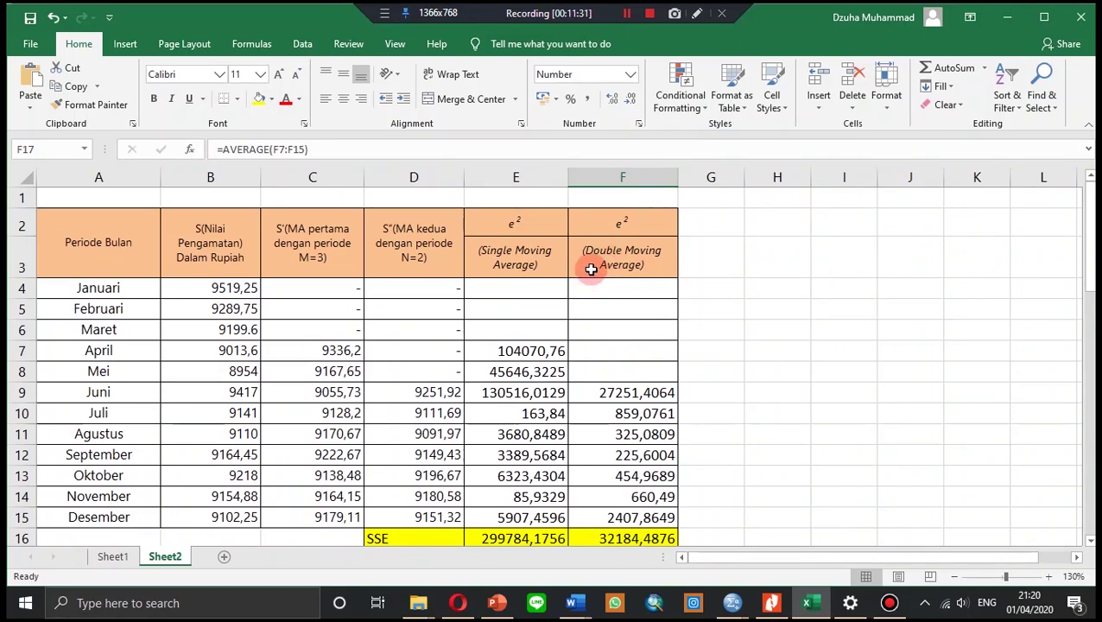
{"action": "scroll", "coordinate": [597, 274], "scroll_direction": "down", "scroll_amount": 1}
{"action": "scroll", "coordinate": [597, 274], "scroll_direction": "down", "scroll_amount": 1}
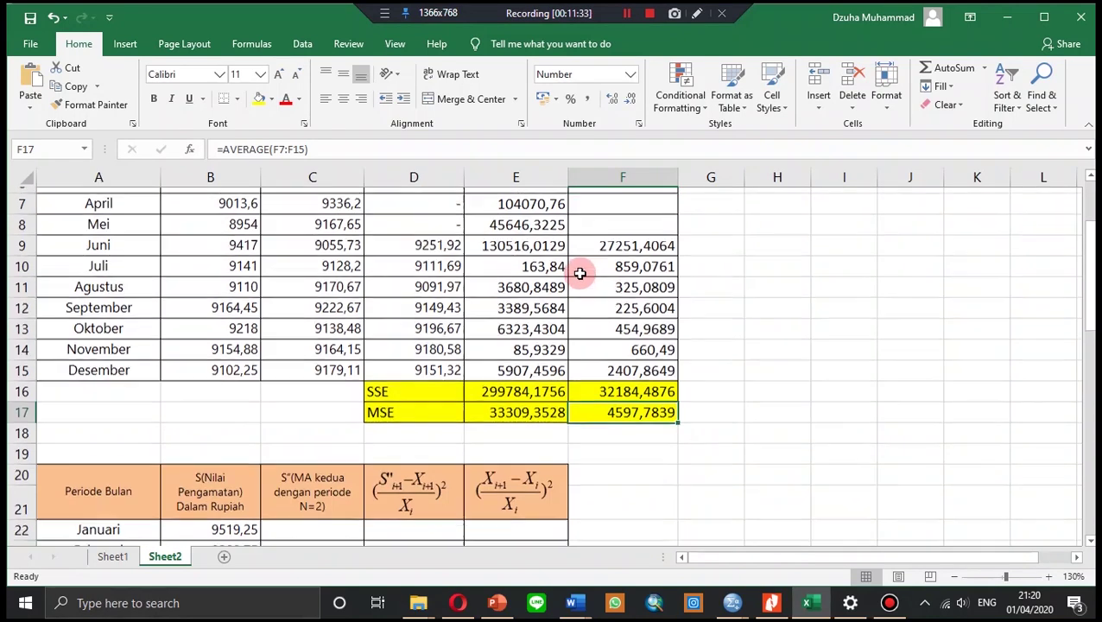
{"action": "scroll", "coordinate": [588, 274], "scroll_direction": "up", "scroll_amount": 2}
{"action": "scroll", "coordinate": [580, 273], "scroll_direction": "down", "scroll_amount": 1}
{"action": "scroll", "coordinate": [579, 274], "scroll_direction": "down", "scroll_amount": 1}
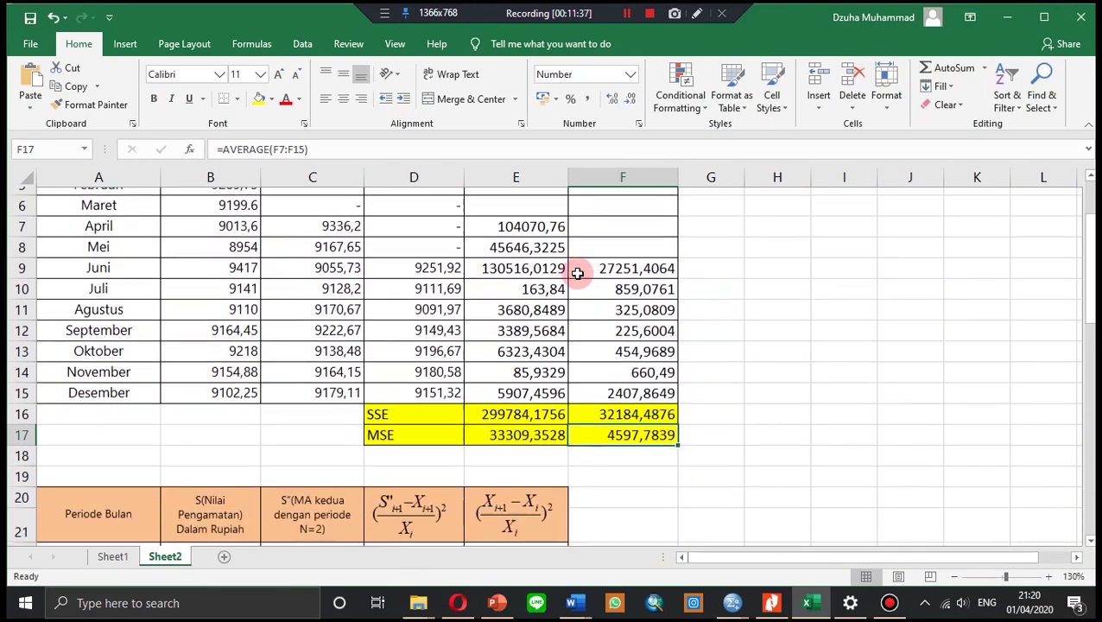
{"action": "scroll", "coordinate": [577, 273], "scroll_direction": "down", "scroll_amount": 1}
{"action": "scroll", "coordinate": [576, 273], "scroll_direction": "down", "scroll_amount": 3}
{"action": "scroll", "coordinate": [449, 328], "scroll_direction": "down", "scroll_amount": 1}
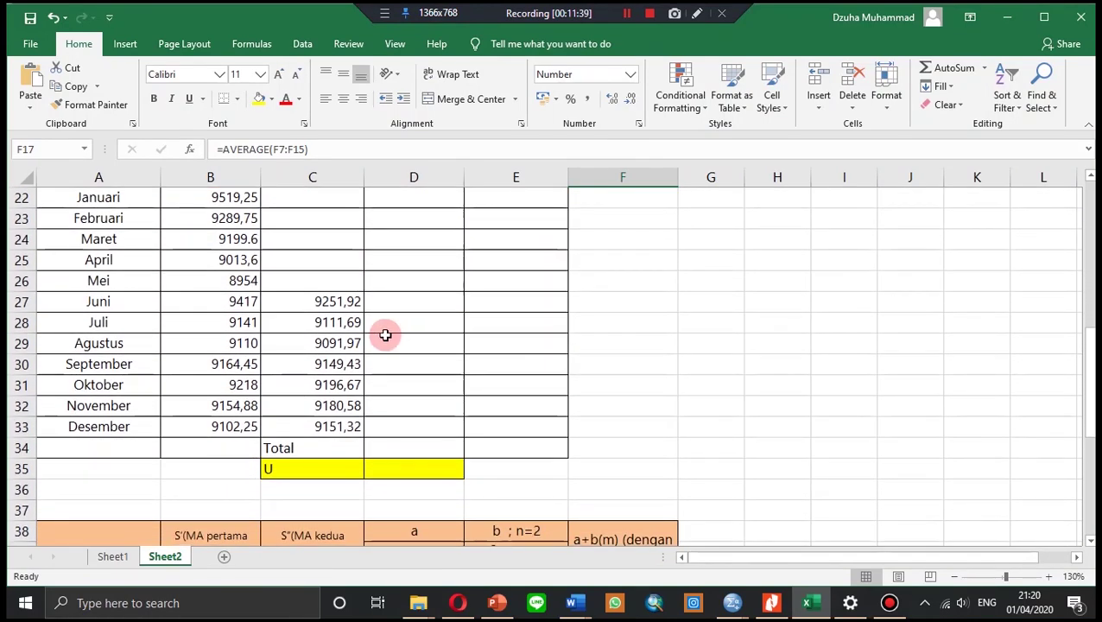
{"action": "scroll", "coordinate": [431, 315], "scroll_direction": "up", "scroll_amount": 1}
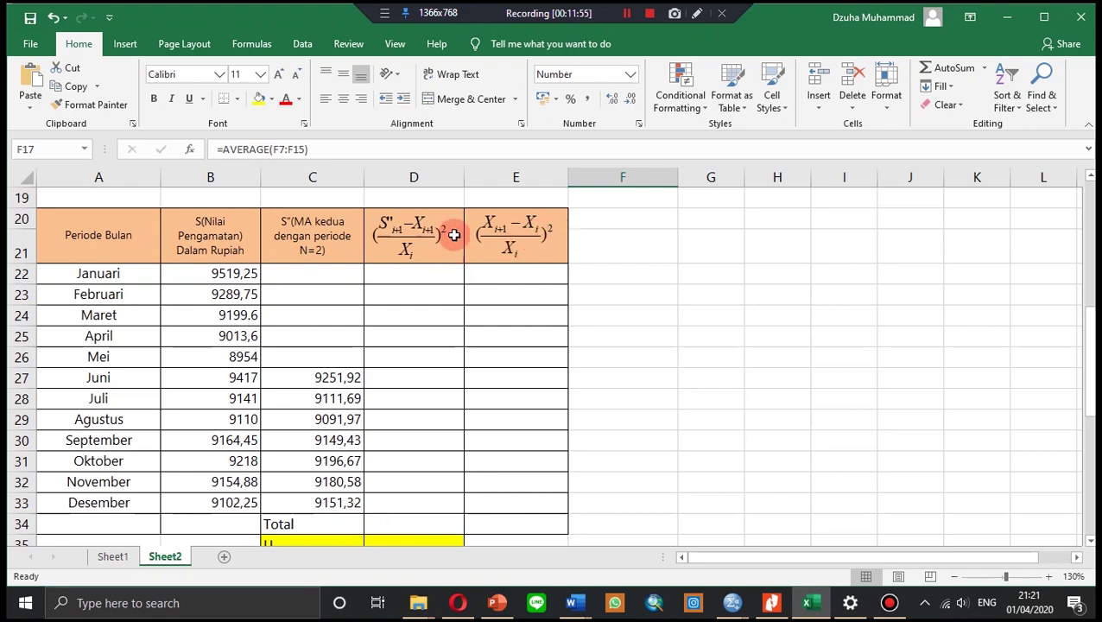
{"action": "scroll", "coordinate": [406, 432], "scroll_direction": "down", "scroll_amount": 1}
{"action": "left_click", "coordinate": [324, 471]}
{"action": "scroll", "coordinate": [389, 458], "scroll_direction": "up", "scroll_amount": 2}
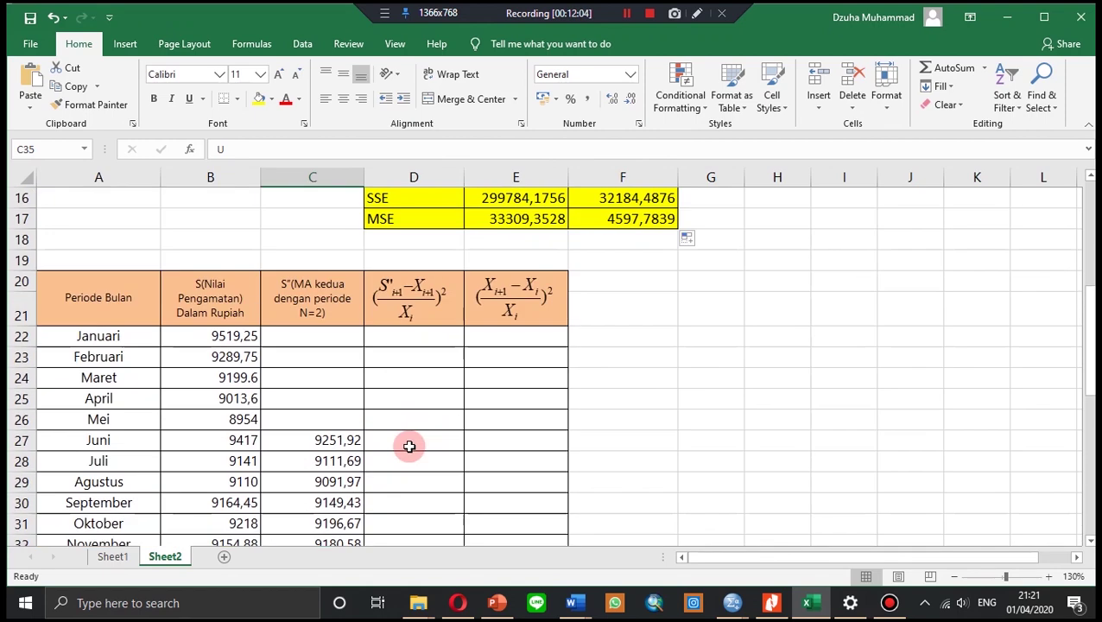
{"action": "scroll", "coordinate": [409, 443], "scroll_direction": "down", "scroll_amount": 1}
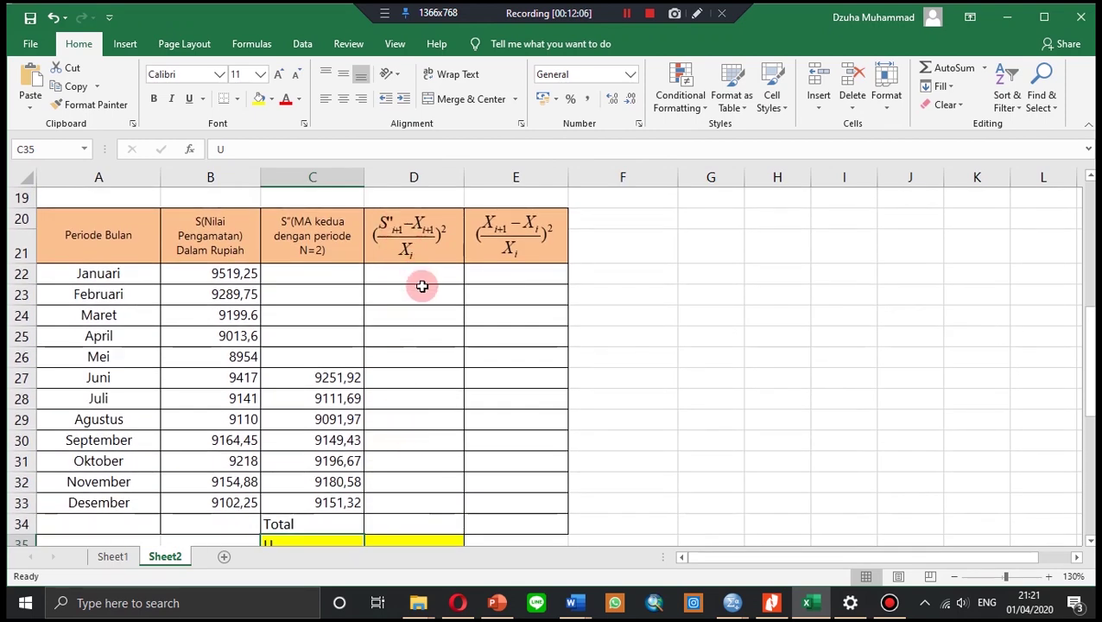
{"action": "left_click", "coordinate": [408, 229]}
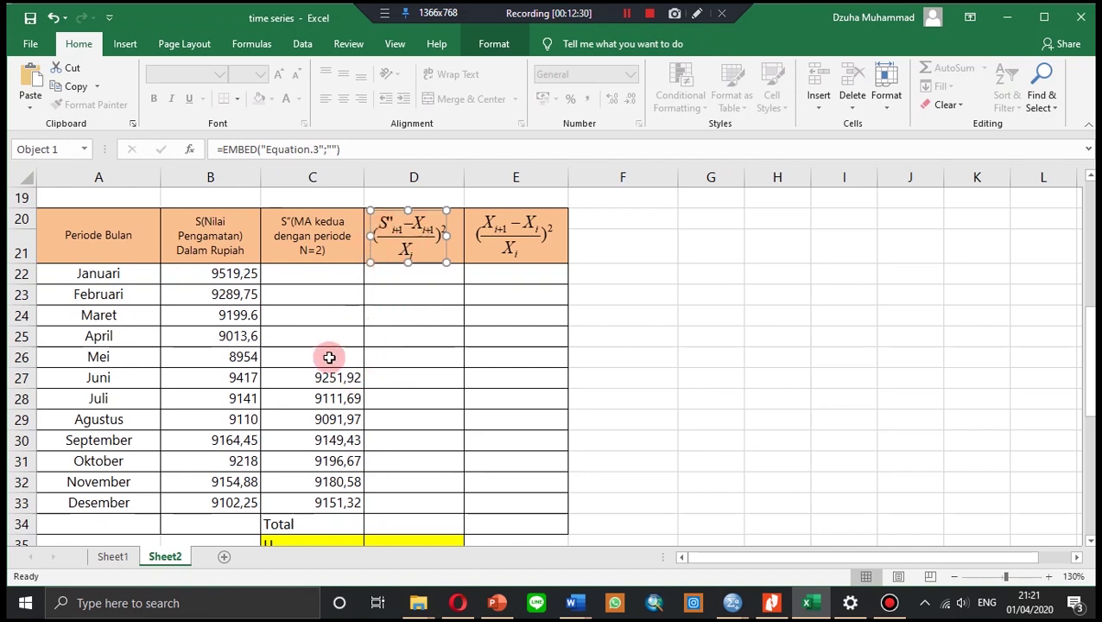
{"action": "left_click", "coordinate": [339, 378]}
{"action": "left_click", "coordinate": [337, 399]}
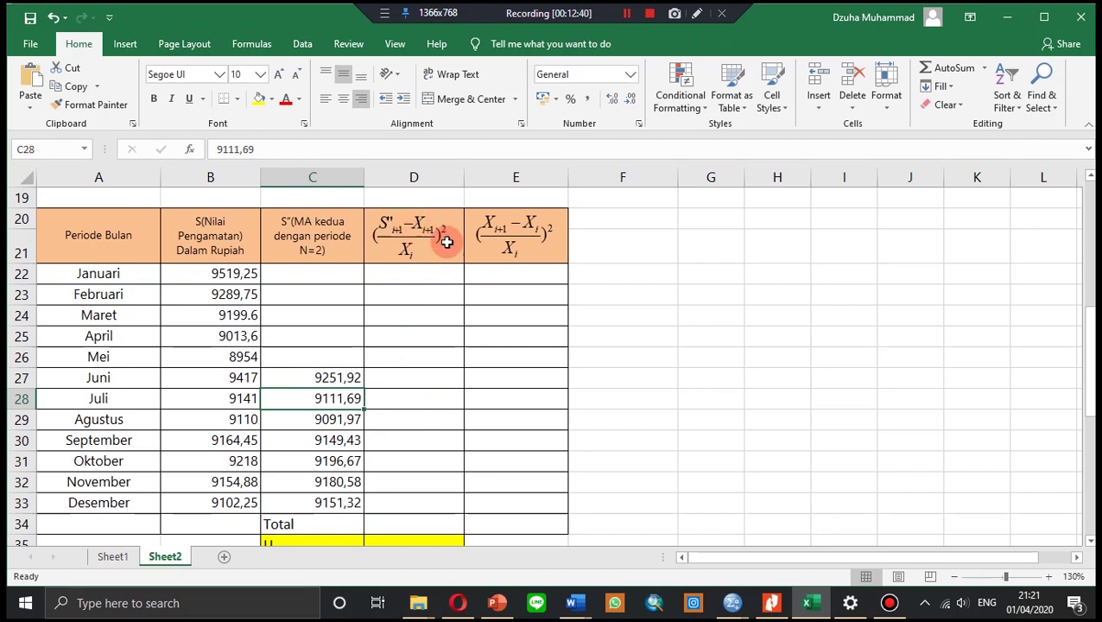
{"action": "left_click", "coordinate": [234, 376]}
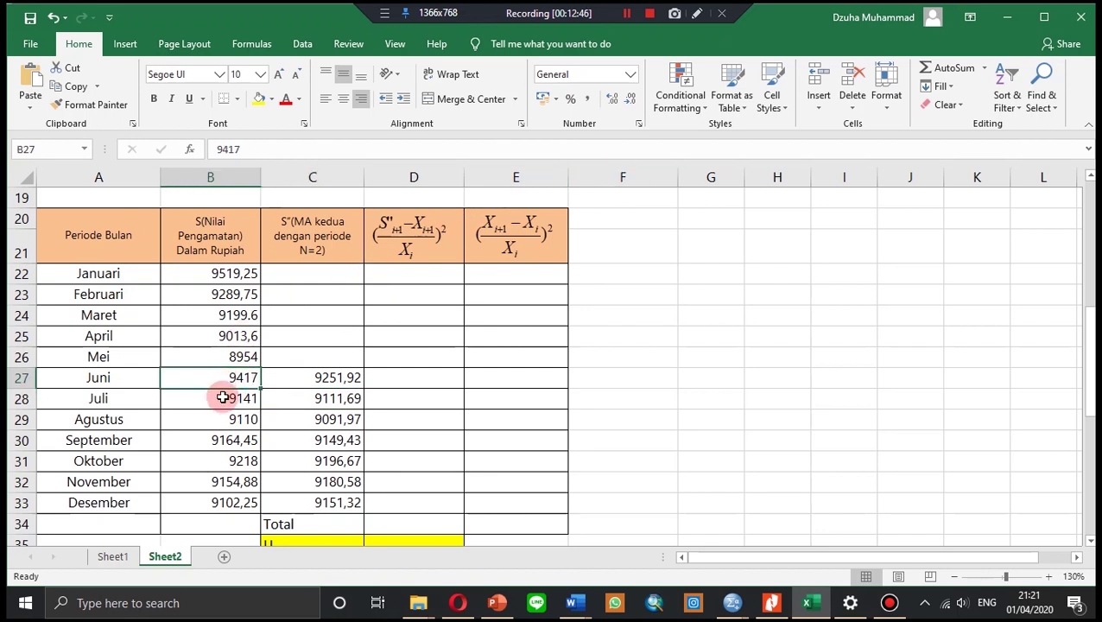
{"action": "left_click", "coordinate": [223, 397]}
{"action": "left_click", "coordinate": [333, 399]}
{"action": "left_click", "coordinate": [242, 377]}
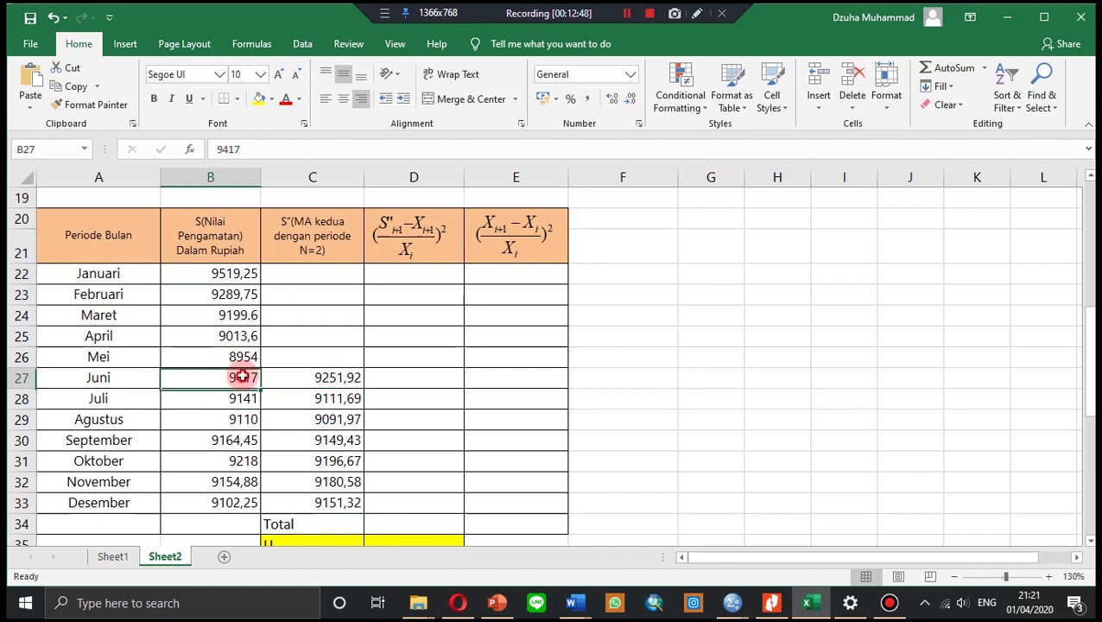
{"action": "left_click", "coordinate": [328, 400]}
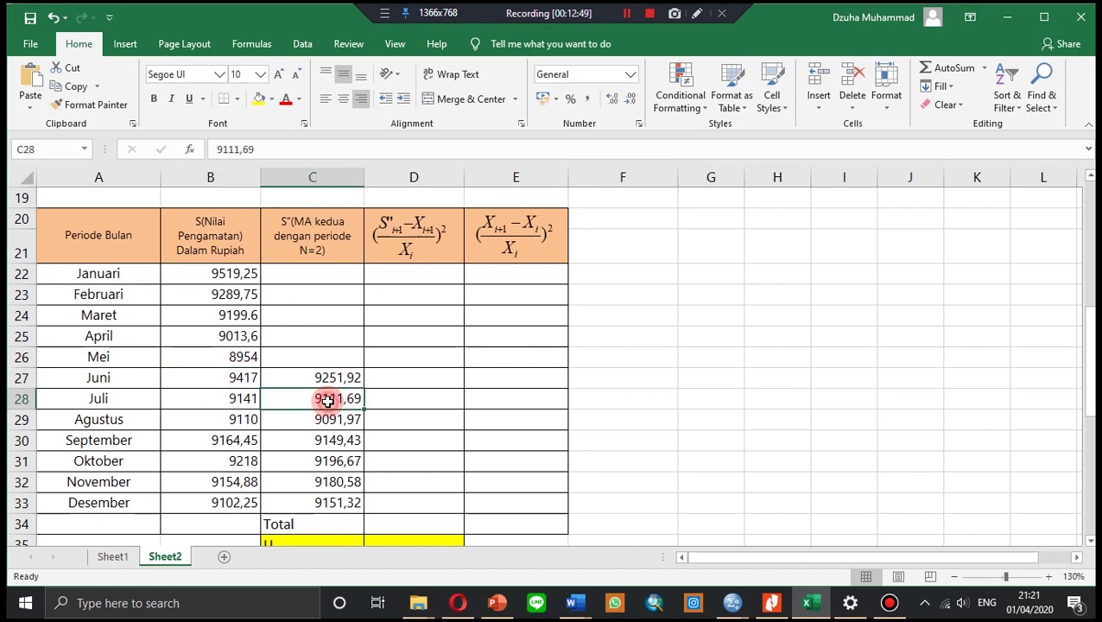
{"action": "left_click", "coordinate": [404, 400]}
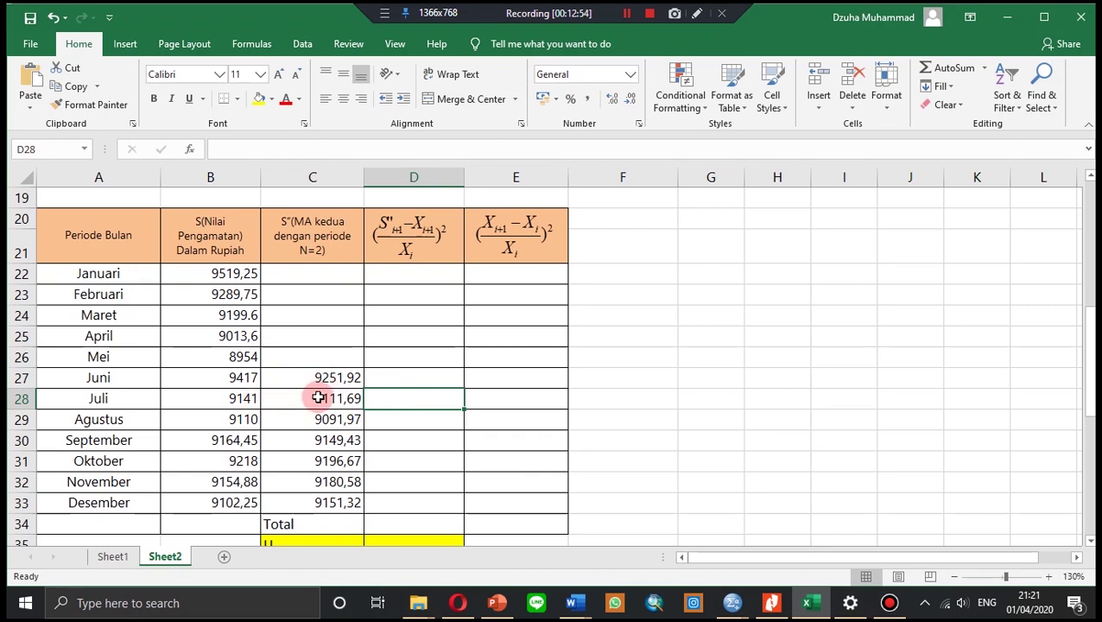
Step: Enter the Juli squared error formula =((C28-B28)/B27)^2 in D28
{"action": "left_click", "coordinate": [393, 156]}
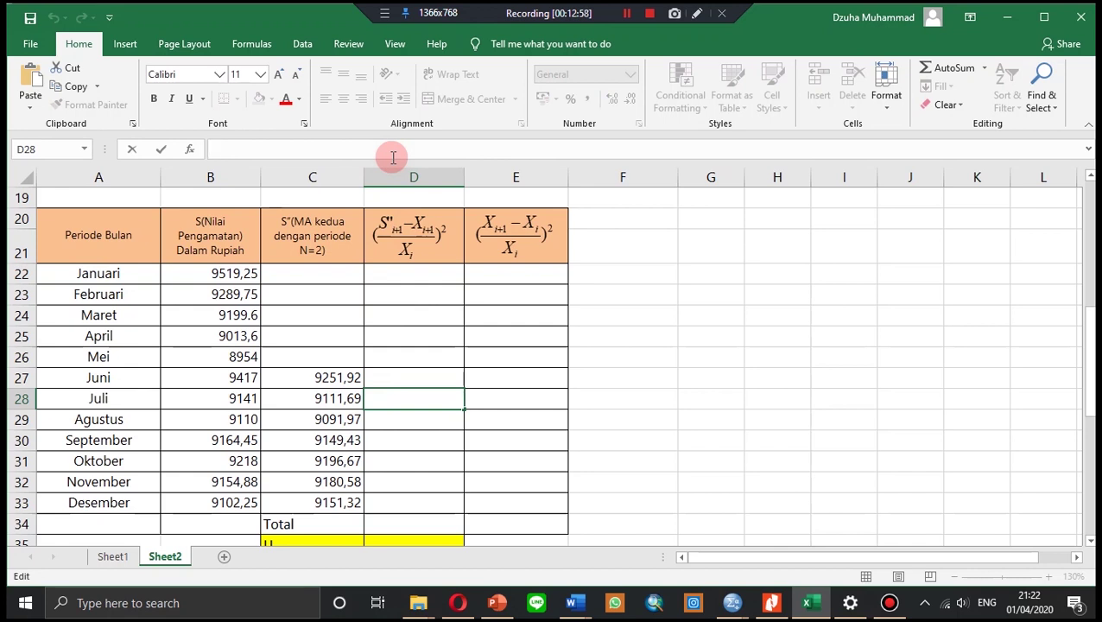
{"action": "type", "text": "=((("}
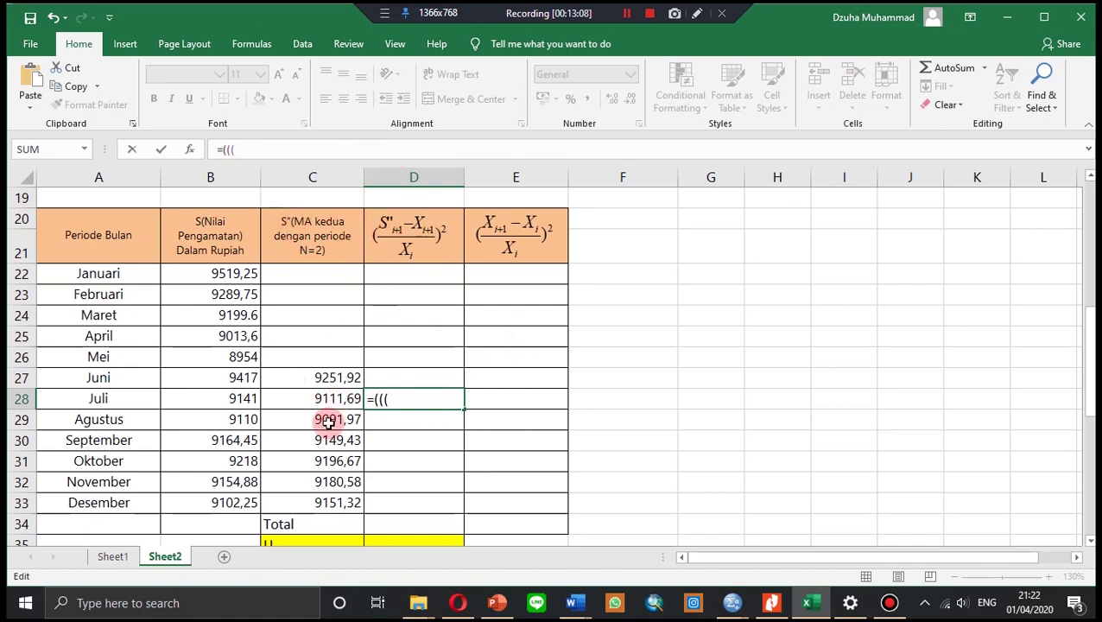
{"action": "left_click", "coordinate": [345, 402]}
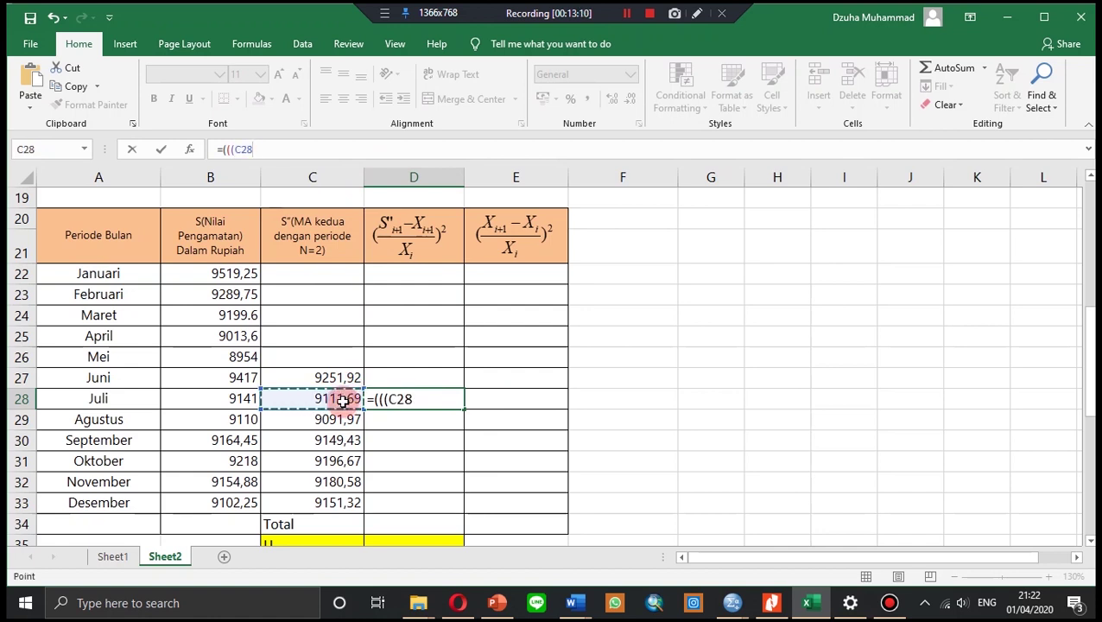
{"action": "type", "text": "-"}
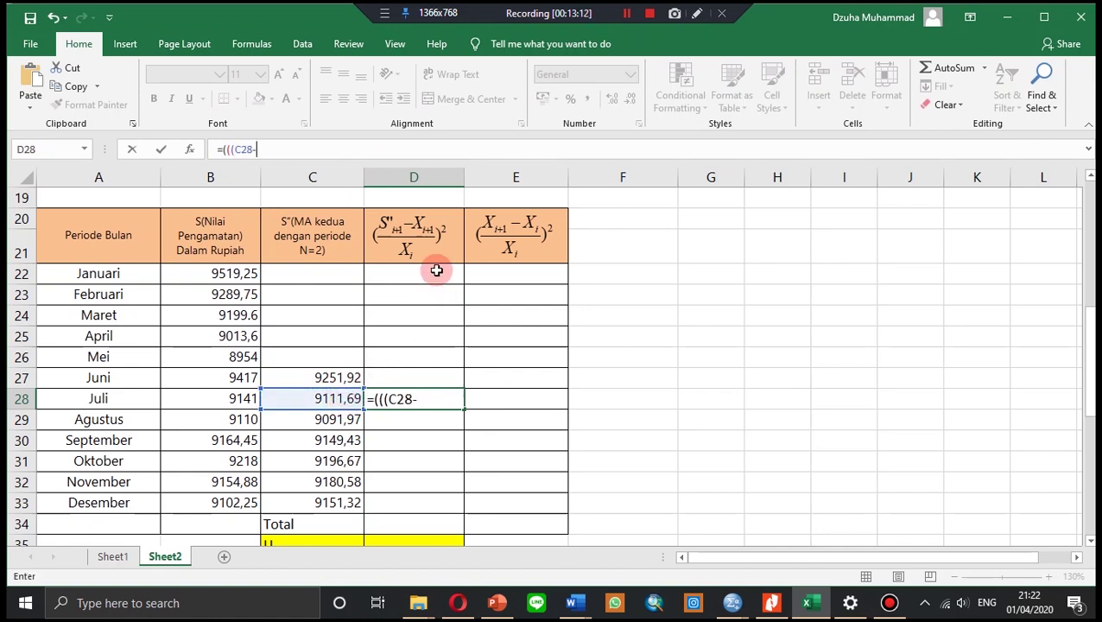
{"action": "left_click", "coordinate": [242, 400]}
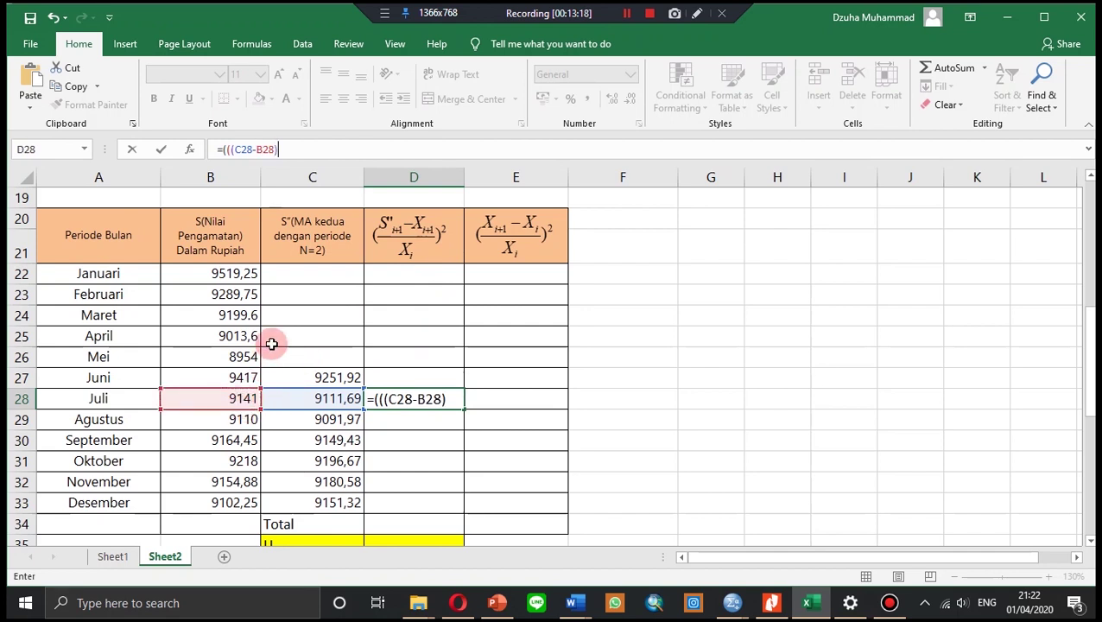
{"action": "left_click", "coordinate": [247, 380]}
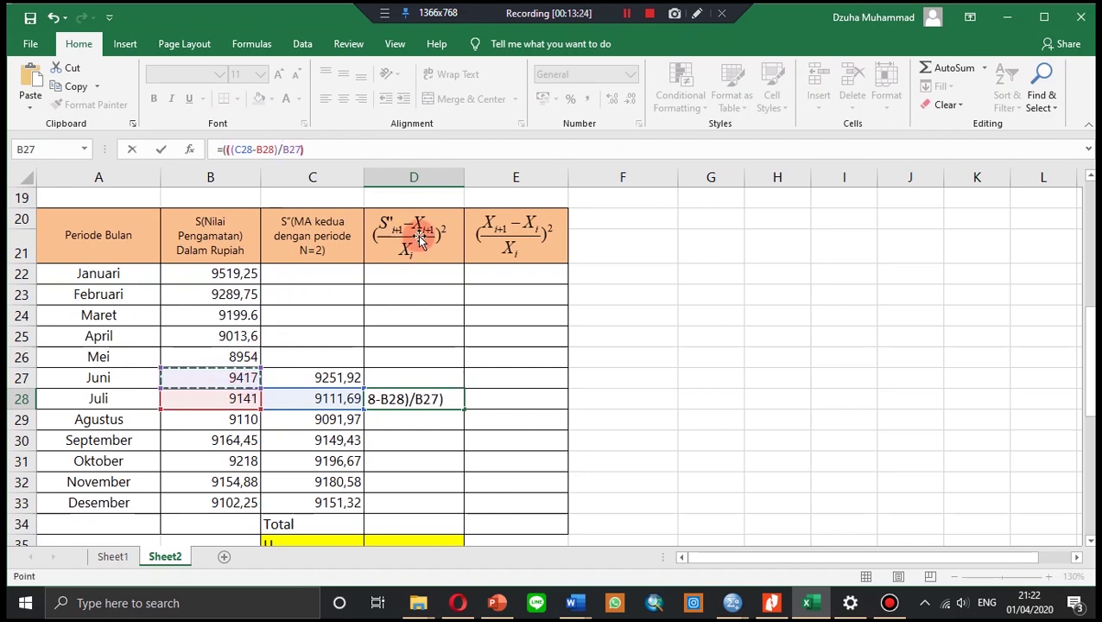
{"action": "type", "text": "^"}
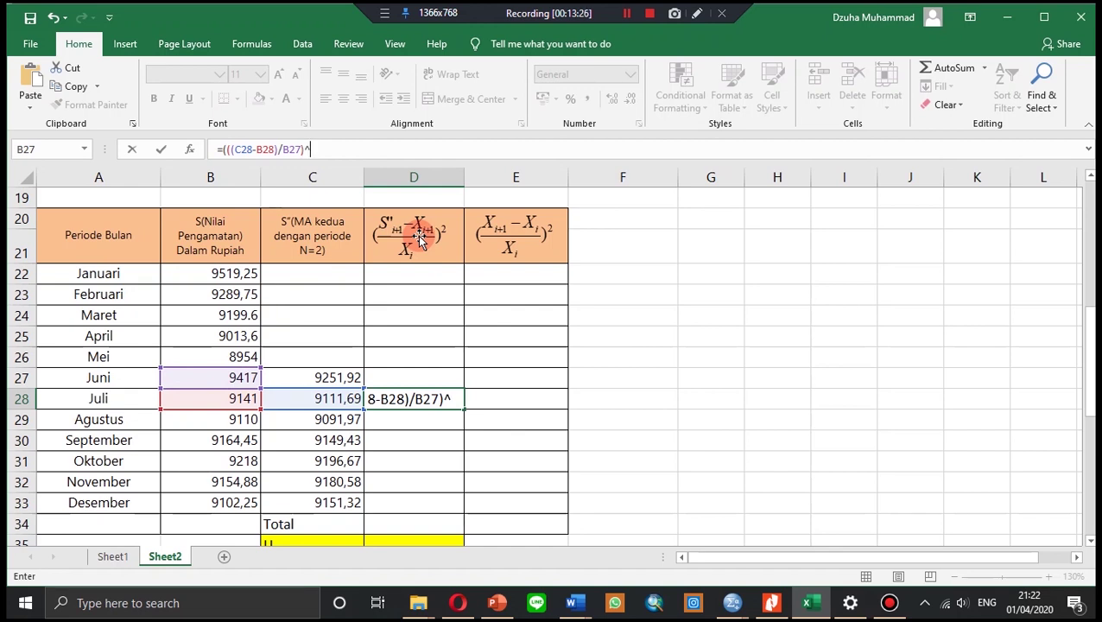
{"action": "type", "text": "2"}
{"action": "type", "text": ")"}
{"action": "key", "text": "Return"}
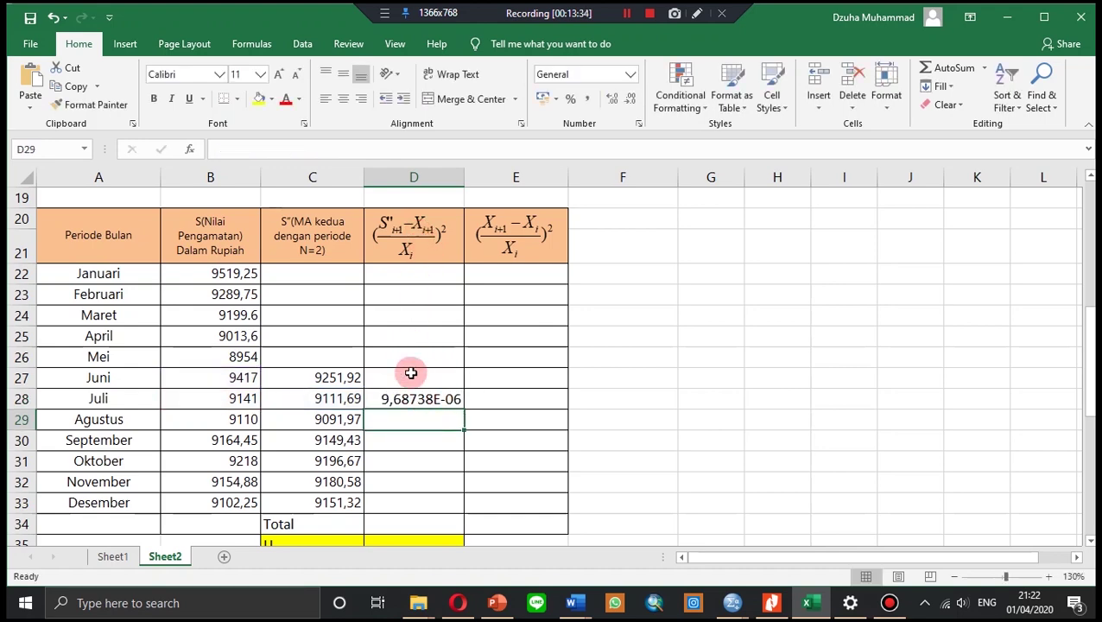
Step: Copy the D28 error formula down through D33 for Agustus to Desember
{"action": "scroll", "coordinate": [409, 372], "scroll_direction": "down", "scroll_amount": 1}
{"action": "left_click", "coordinate": [415, 326]}
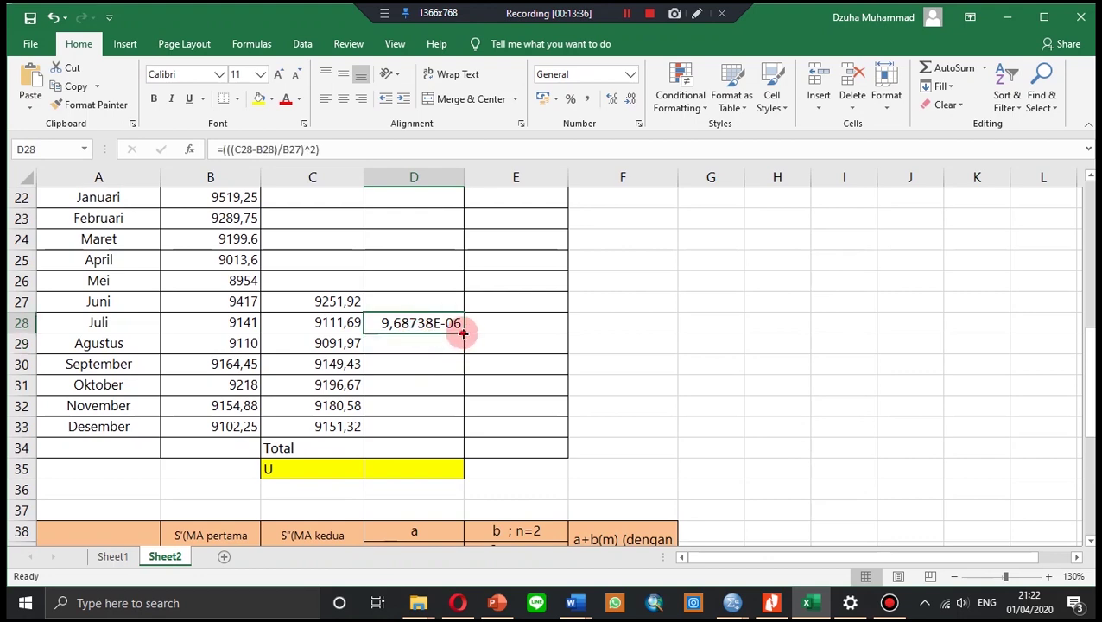
{"action": "left_click_drag", "start_coordinate": [462, 333], "coordinate": [461, 439]}
{"action": "scroll", "coordinate": [534, 366], "scroll_direction": "up", "scroll_amount": 1}
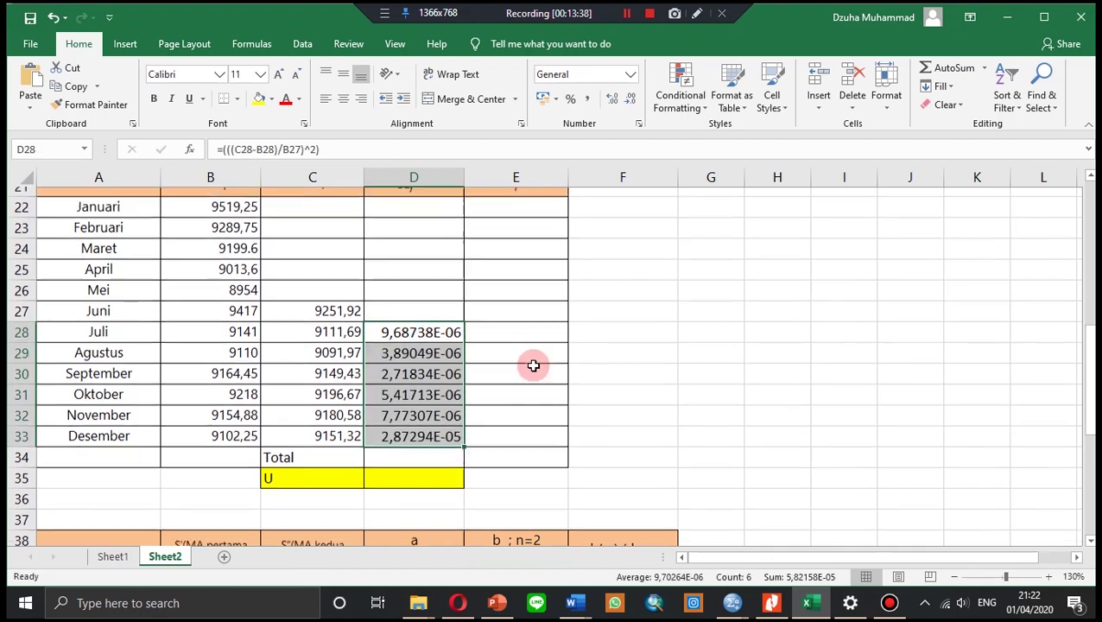
{"action": "scroll", "coordinate": [534, 367], "scroll_direction": "up", "scroll_amount": 1}
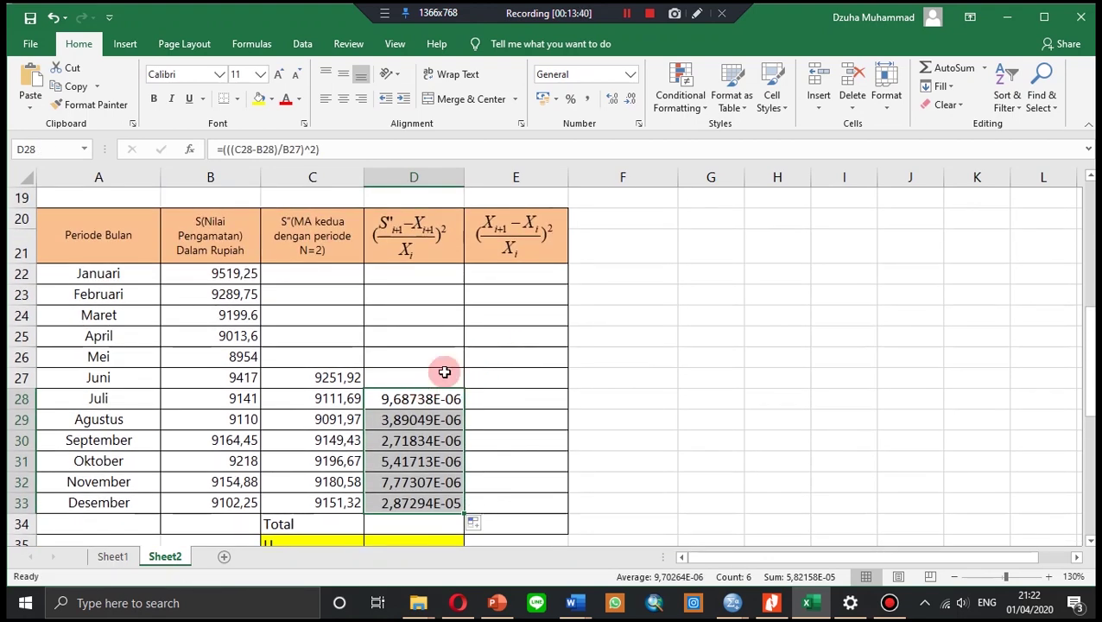
{"action": "scroll", "coordinate": [432, 398], "scroll_direction": "down", "scroll_amount": 1}
{"action": "left_click", "coordinate": [400, 447]}
Step: Enter =SUM(D28:D33) in D34, giving a column D total of 5,82158E-05
{"action": "left_click", "coordinate": [366, 146]}
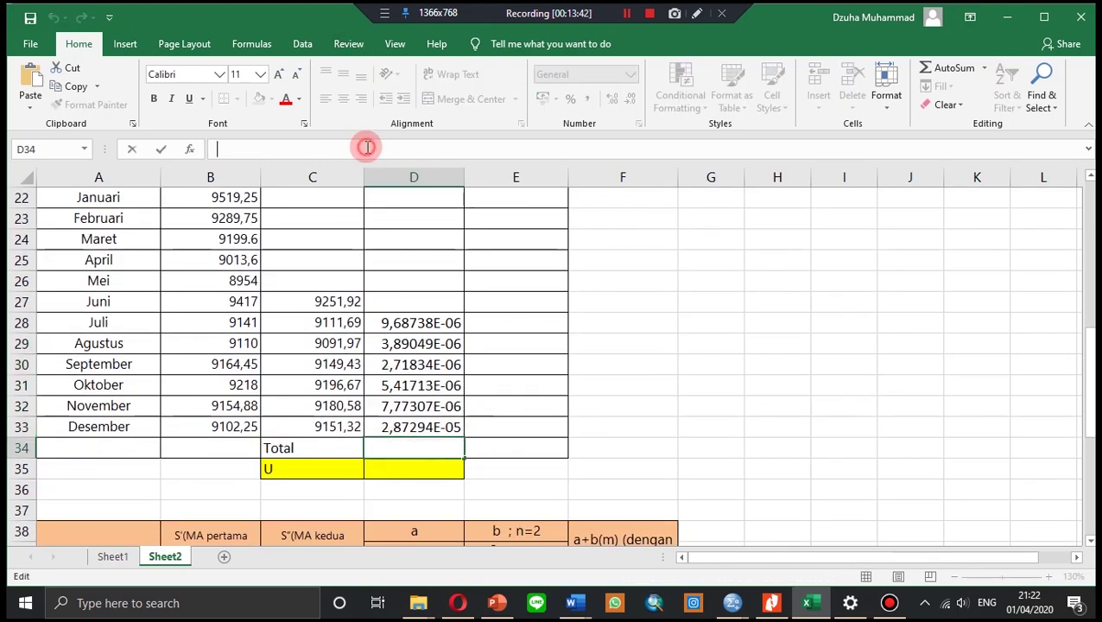
{"action": "type", "text": "=su"}
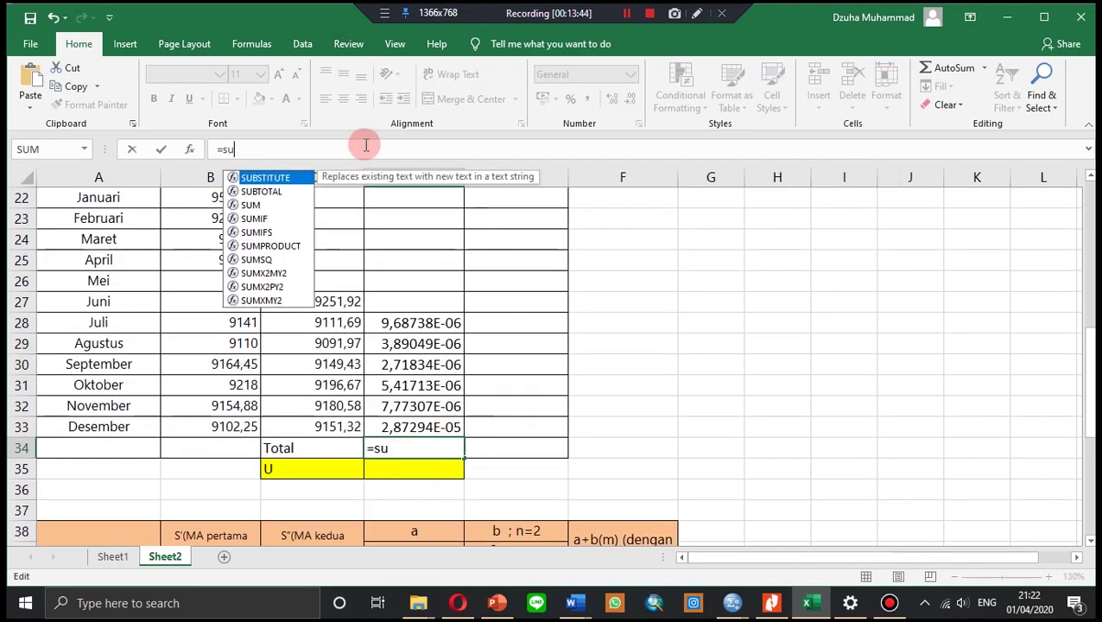
{"action": "type", "text": "m"}
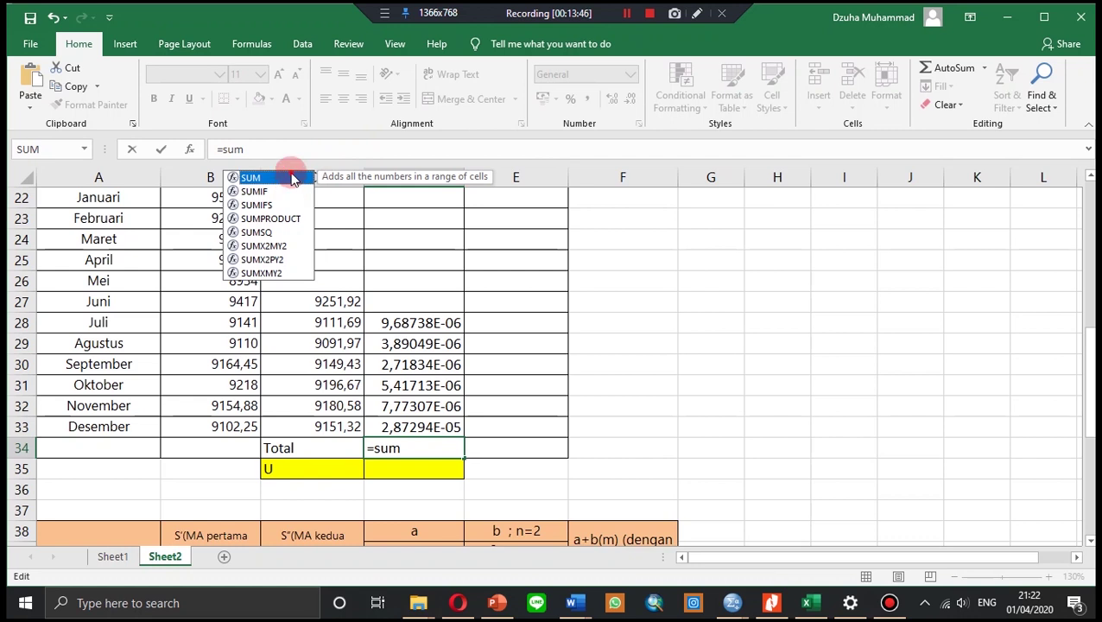
{"action": "double_click", "coordinate": [293, 178]}
{"action": "left_click_drag", "start_coordinate": [427, 323], "coordinate": [430, 427]}
{"action": "key", "text": "Return"}
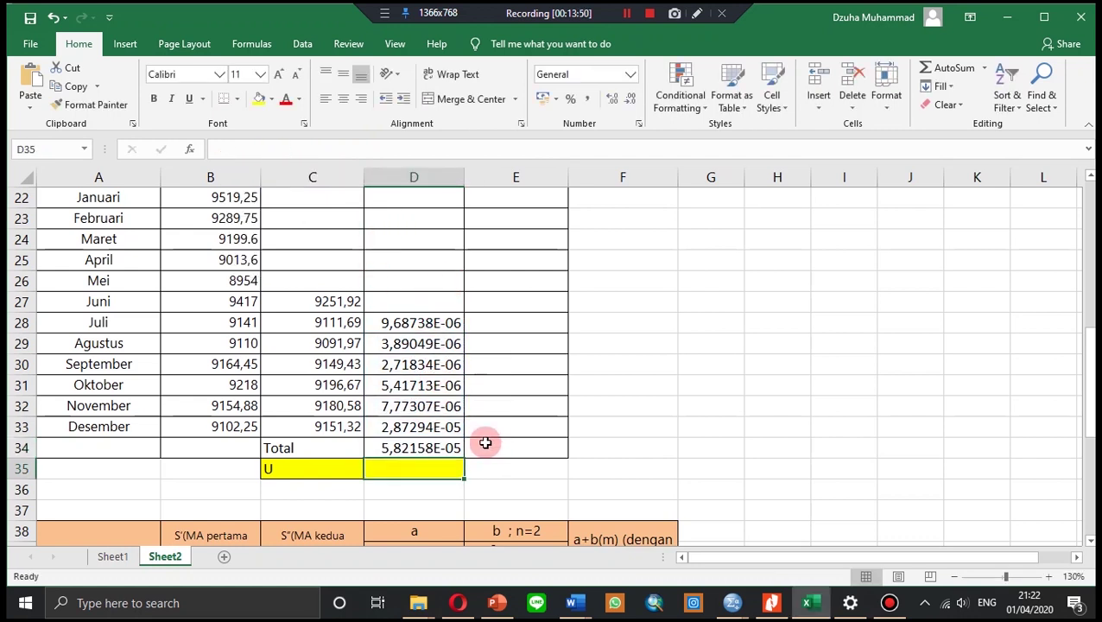
{"action": "left_click", "coordinate": [492, 323]}
{"action": "scroll", "coordinate": [389, 330], "scroll_direction": "up", "scroll_amount": 1}
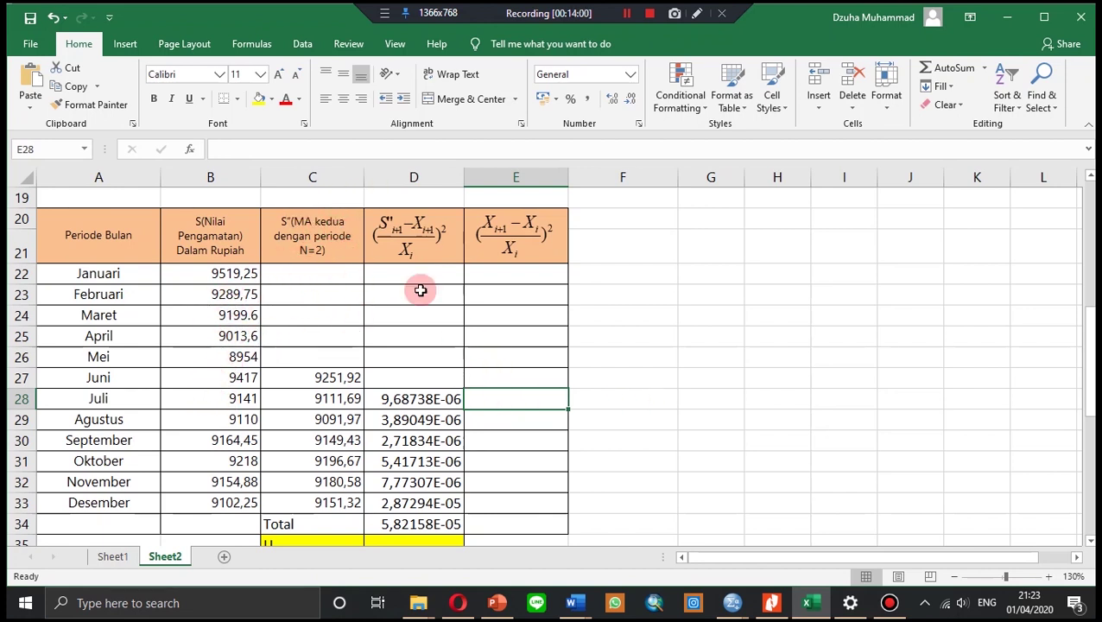
Step: Enter =((B28-B27)/B27)^2 in E28, accepting Excel's correction, giving 0,000859
{"action": "left_click", "coordinate": [382, 153]}
{"action": "type", "text": "=((("}
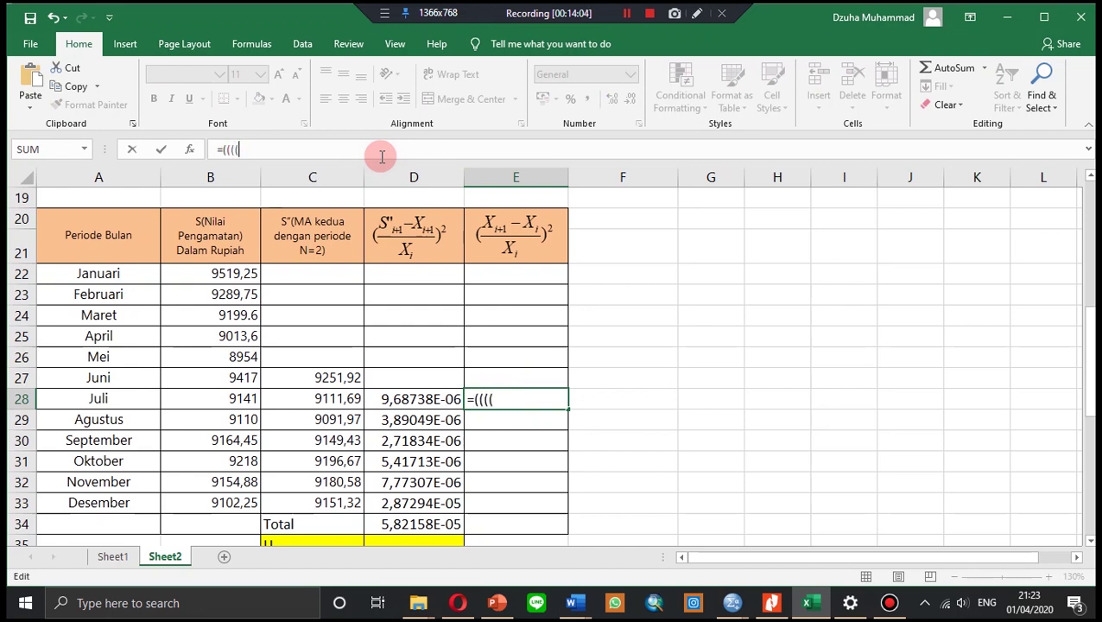
{"action": "left_click", "coordinate": [248, 399]}
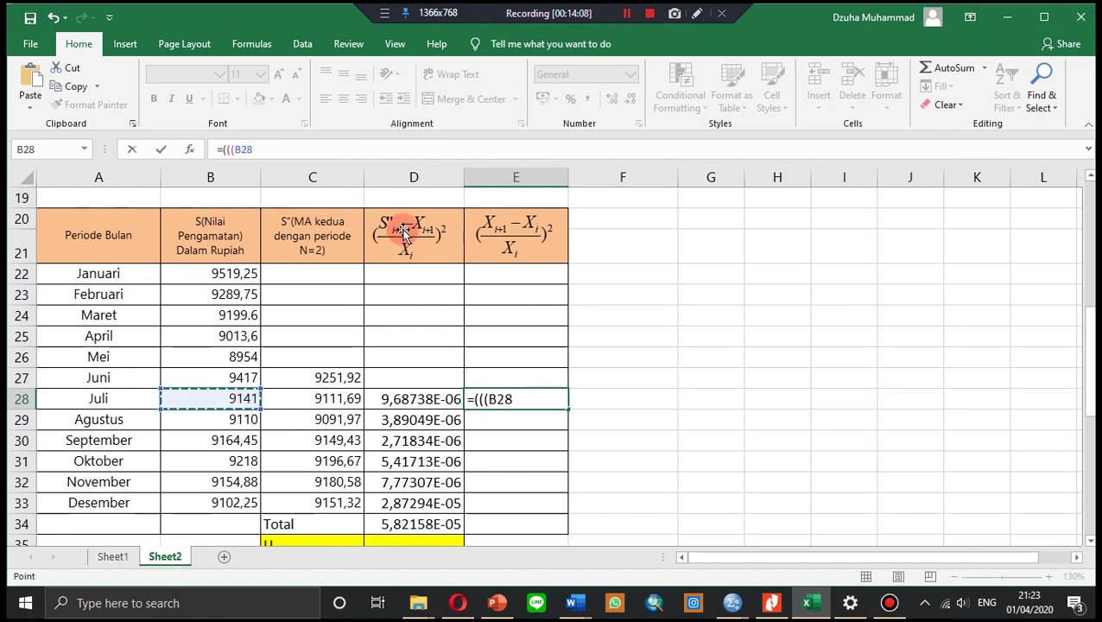
{"action": "type", "text": "-"}
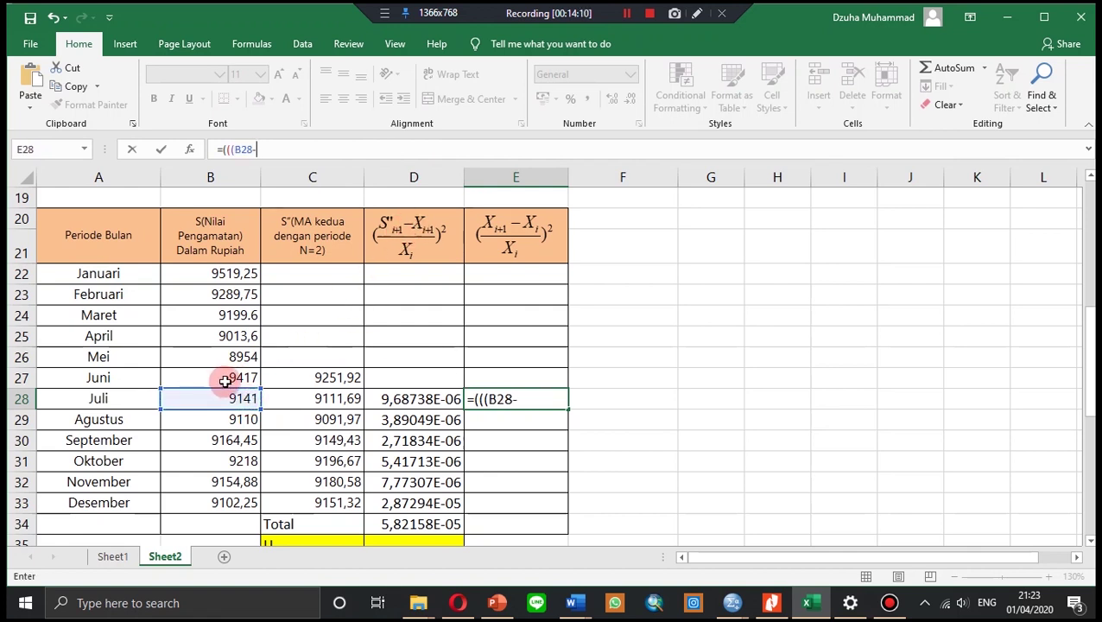
{"action": "left_click", "coordinate": [223, 379]}
{"action": "type", "text": "/"}
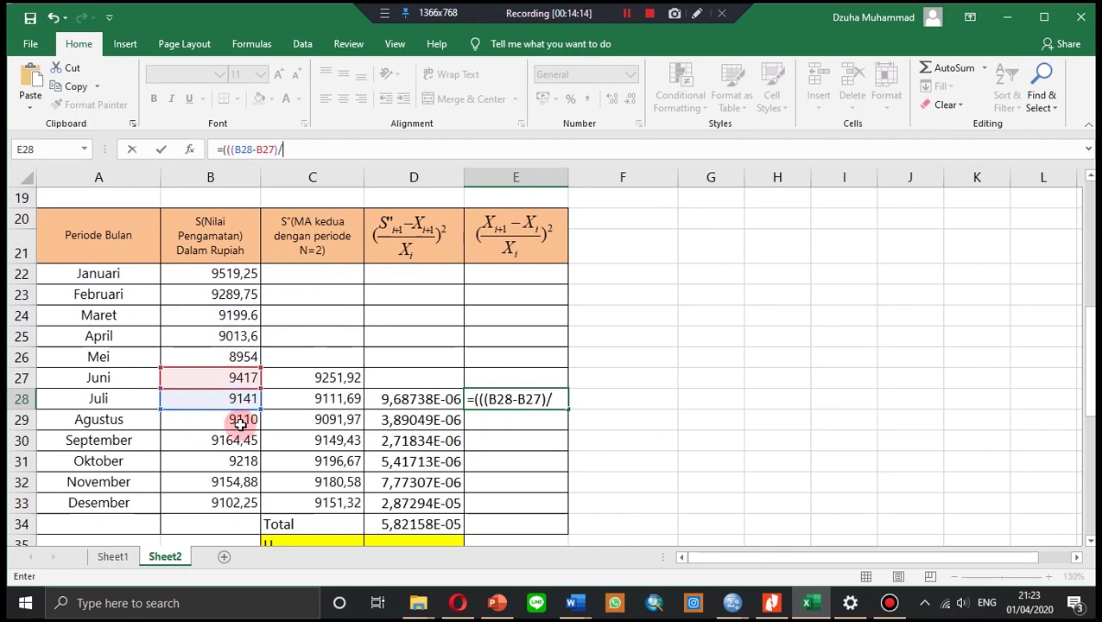
{"action": "left_click", "coordinate": [241, 377]}
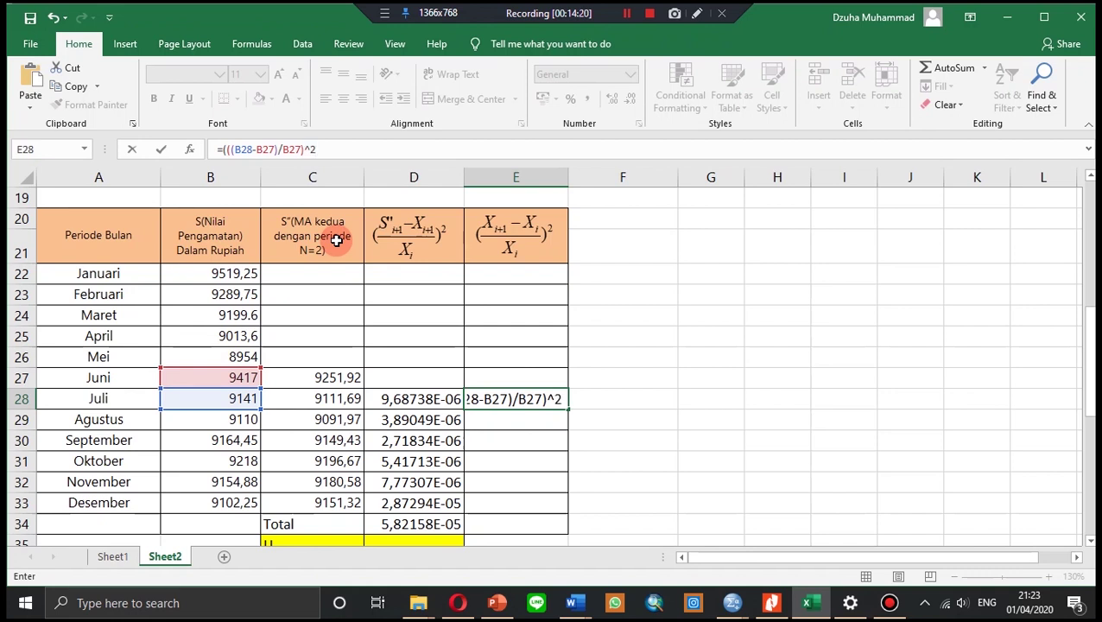
{"action": "key", "text": "Return"}
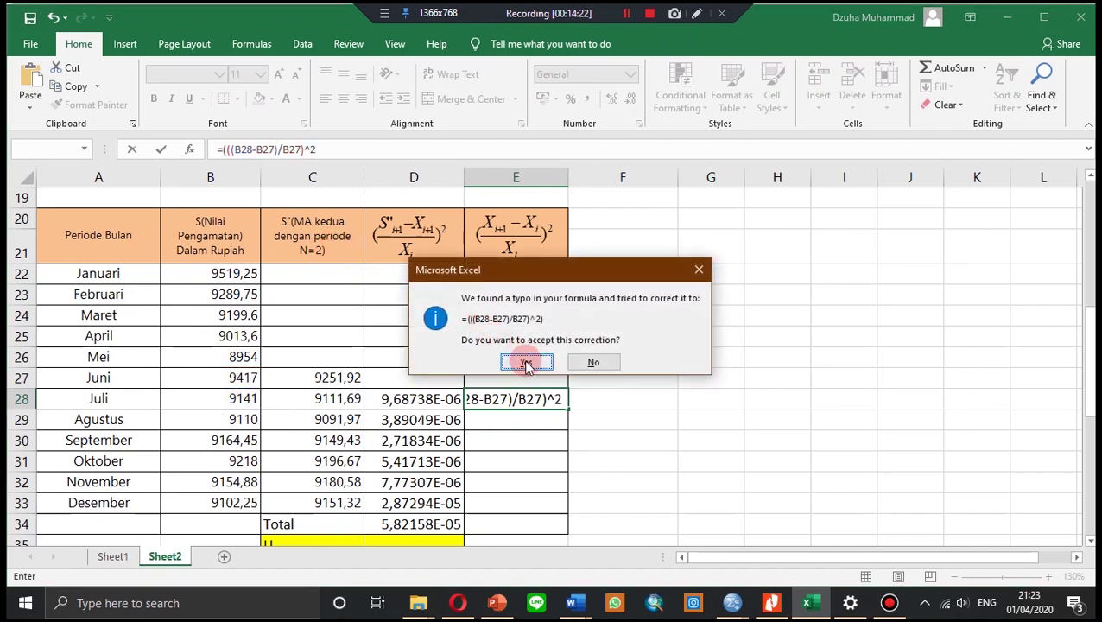
{"action": "left_click", "coordinate": [528, 363]}
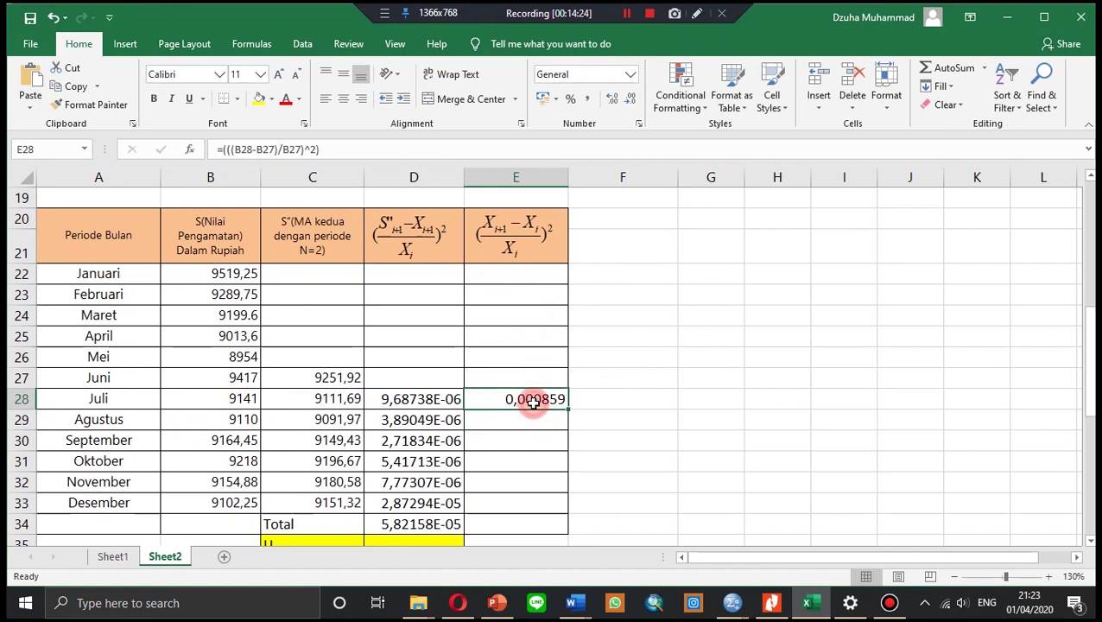
Step: Fill E28's formula down to E33 and extend the D34 total across to E34 (0,001020305)
{"action": "left_click_drag", "start_coordinate": [567, 407], "coordinate": [567, 510]}
{"action": "scroll", "coordinate": [572, 299], "scroll_direction": "down", "scroll_amount": 1}
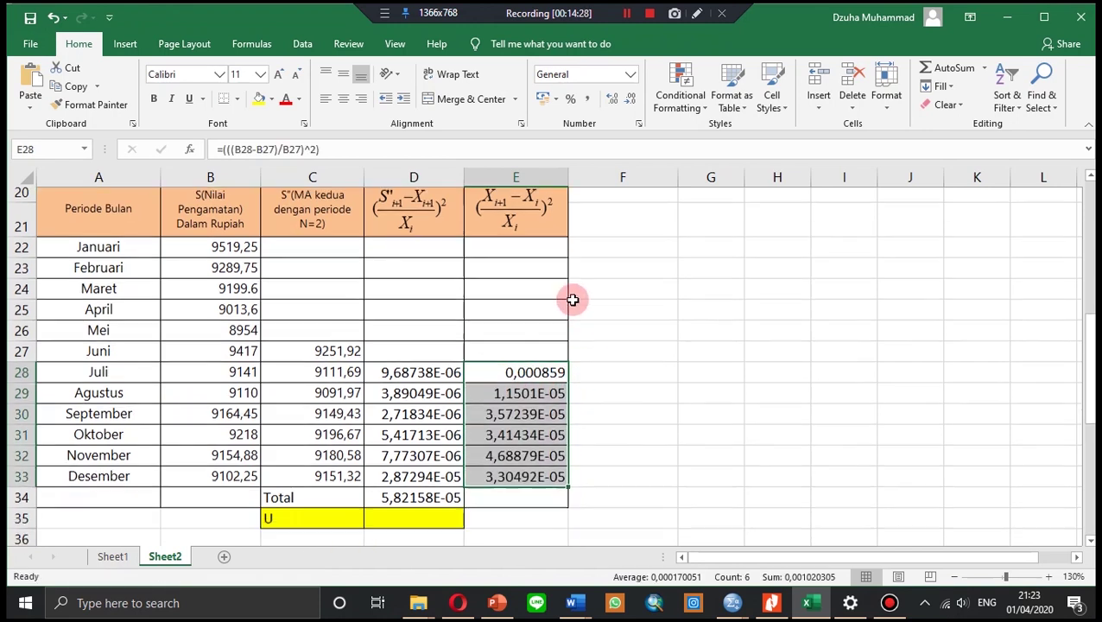
{"action": "scroll", "coordinate": [573, 300], "scroll_direction": "down", "scroll_amount": 1}
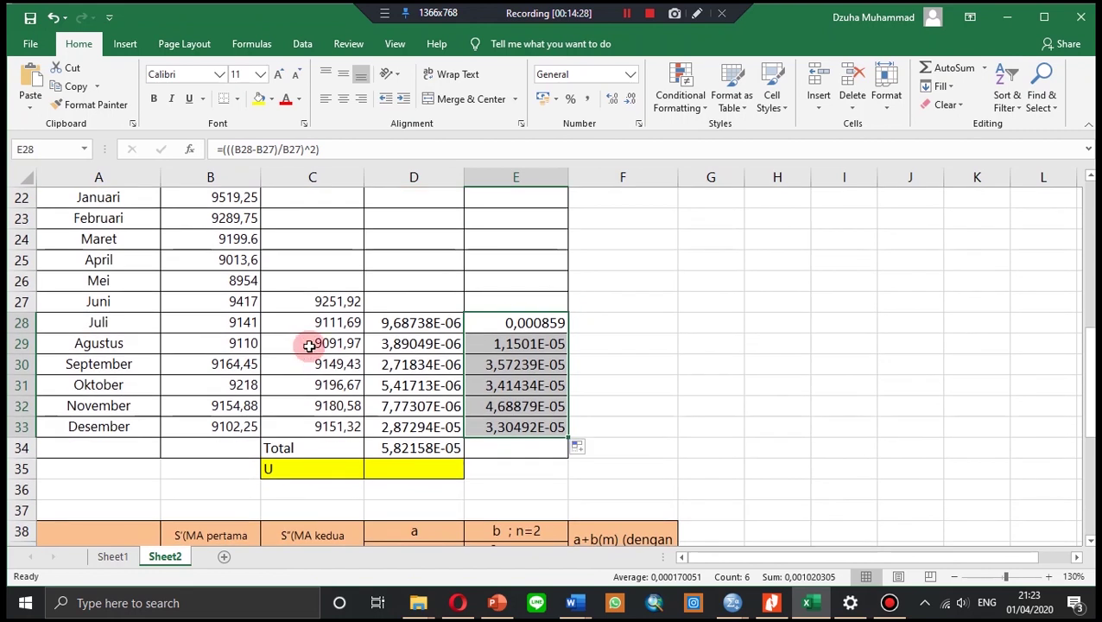
{"action": "left_click", "coordinate": [499, 448]}
{"action": "left_click", "coordinate": [456, 458]}
{"action": "left_click_drag", "start_coordinate": [463, 458], "coordinate": [509, 459]}
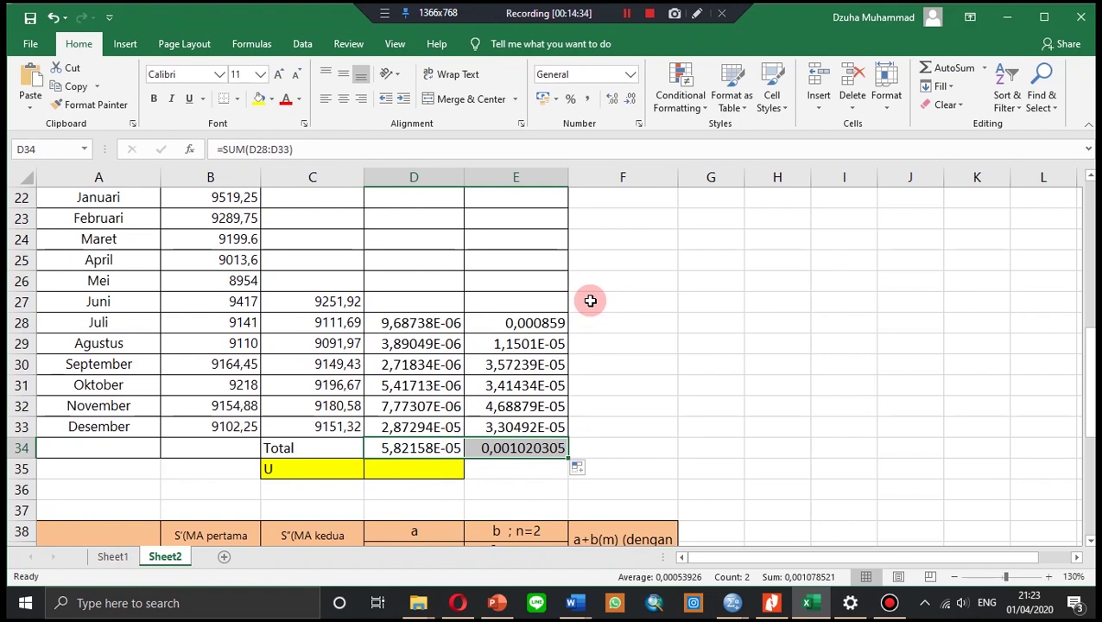
{"action": "scroll", "coordinate": [536, 311], "scroll_direction": "up", "scroll_amount": 1}
{"action": "scroll", "coordinate": [494, 313], "scroll_direction": "down", "scroll_amount": 1}
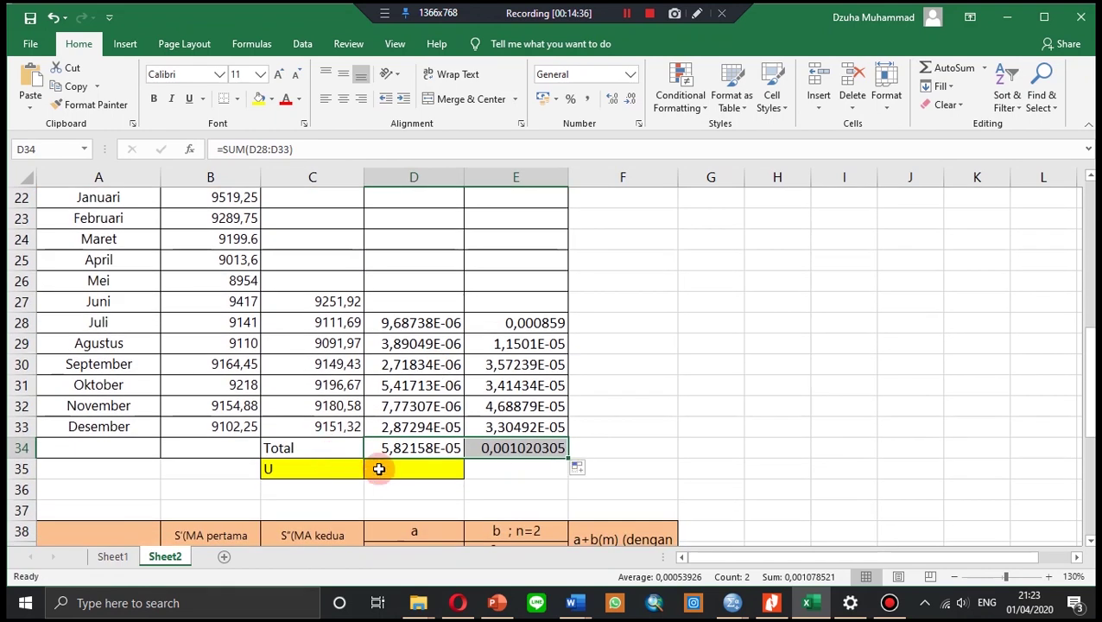
{"action": "scroll", "coordinate": [432, 447], "scroll_direction": "up", "scroll_amount": 1}
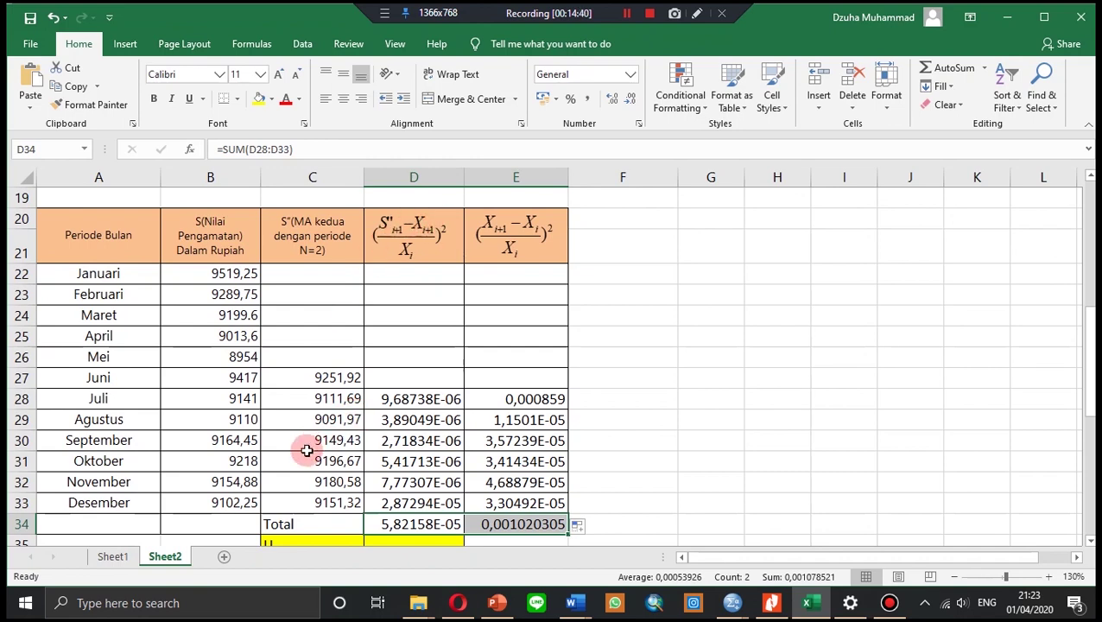
{"action": "scroll", "coordinate": [306, 450], "scroll_direction": "down", "scroll_amount": 1}
{"action": "scroll", "coordinate": [405, 292], "scroll_direction": "up", "scroll_amount": 1}
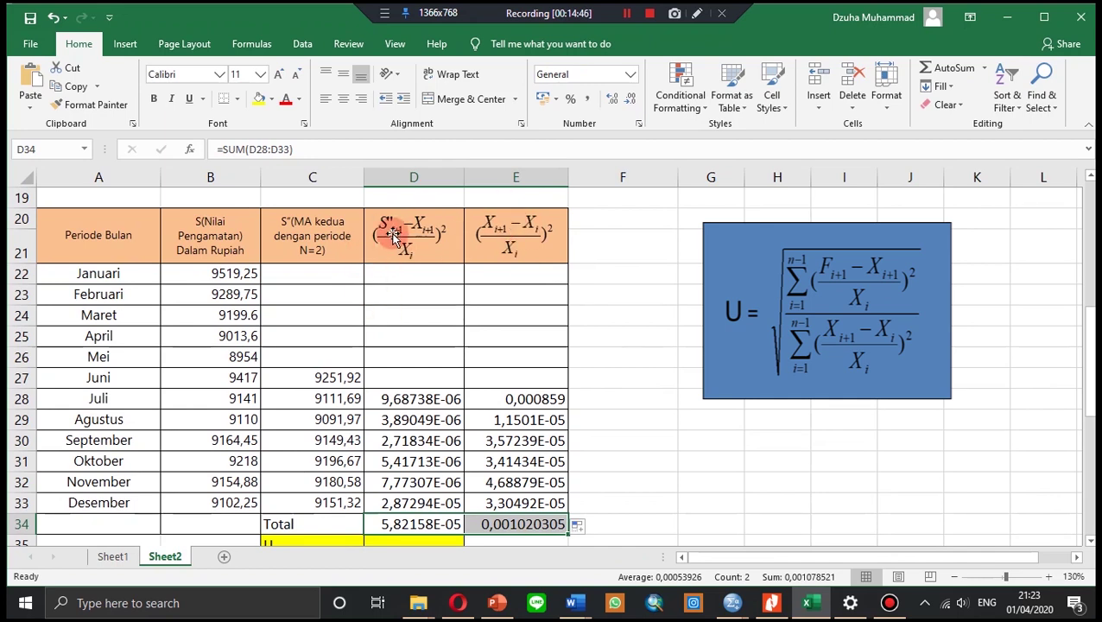
{"action": "scroll", "coordinate": [391, 234], "scroll_direction": "down", "scroll_amount": 1}
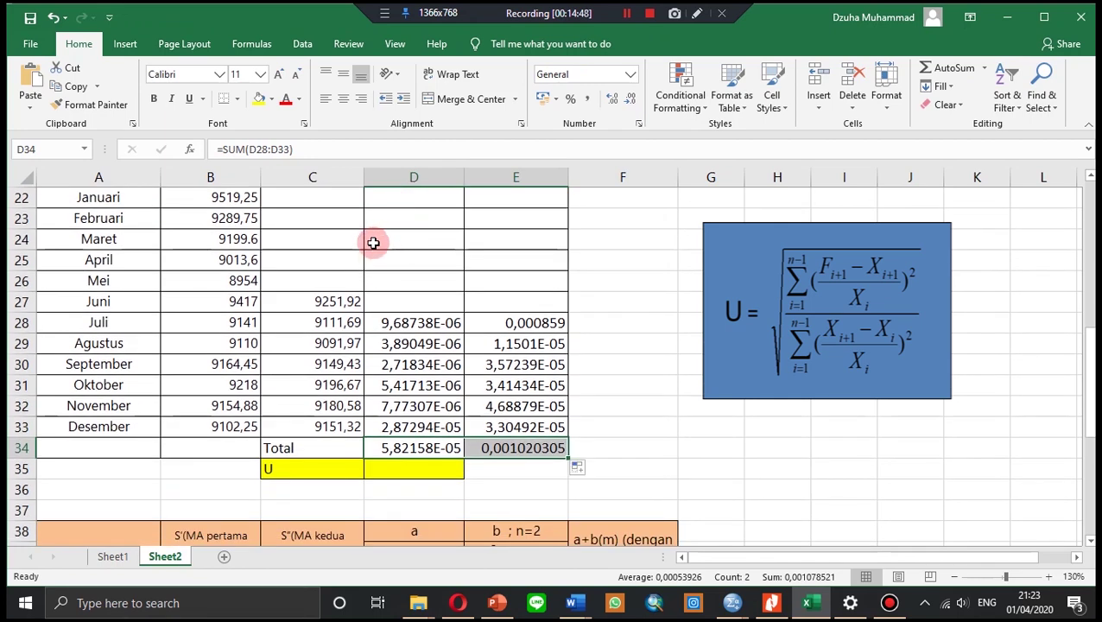
{"action": "scroll", "coordinate": [372, 319], "scroll_direction": "down", "scroll_amount": 1}
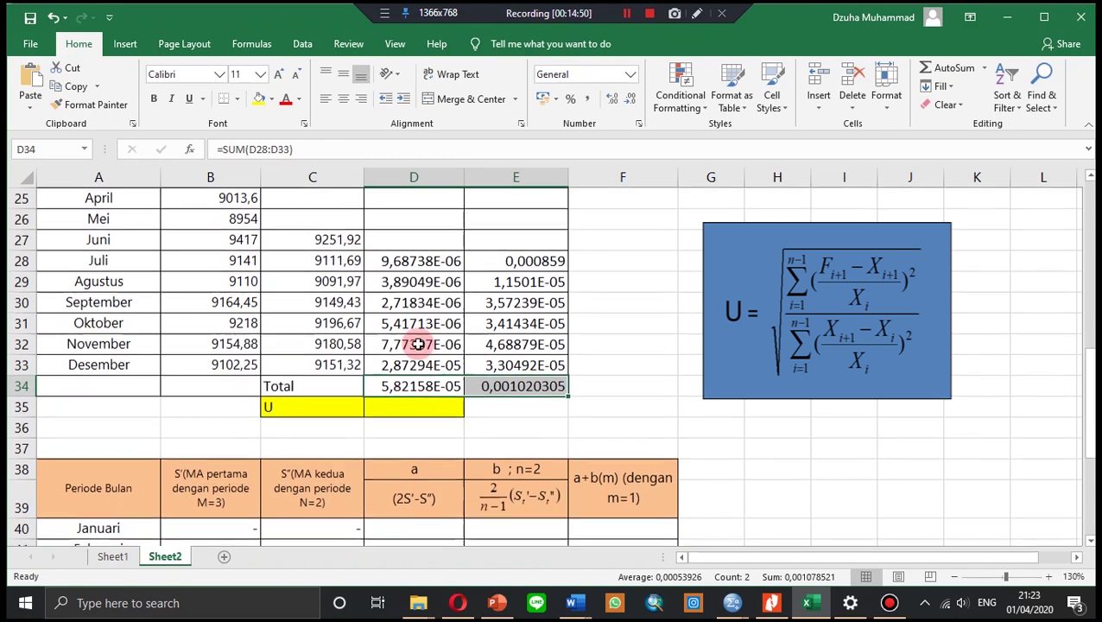
{"action": "left_click", "coordinate": [389, 406]}
{"action": "scroll", "coordinate": [392, 406], "scroll_direction": "up", "scroll_amount": 1}
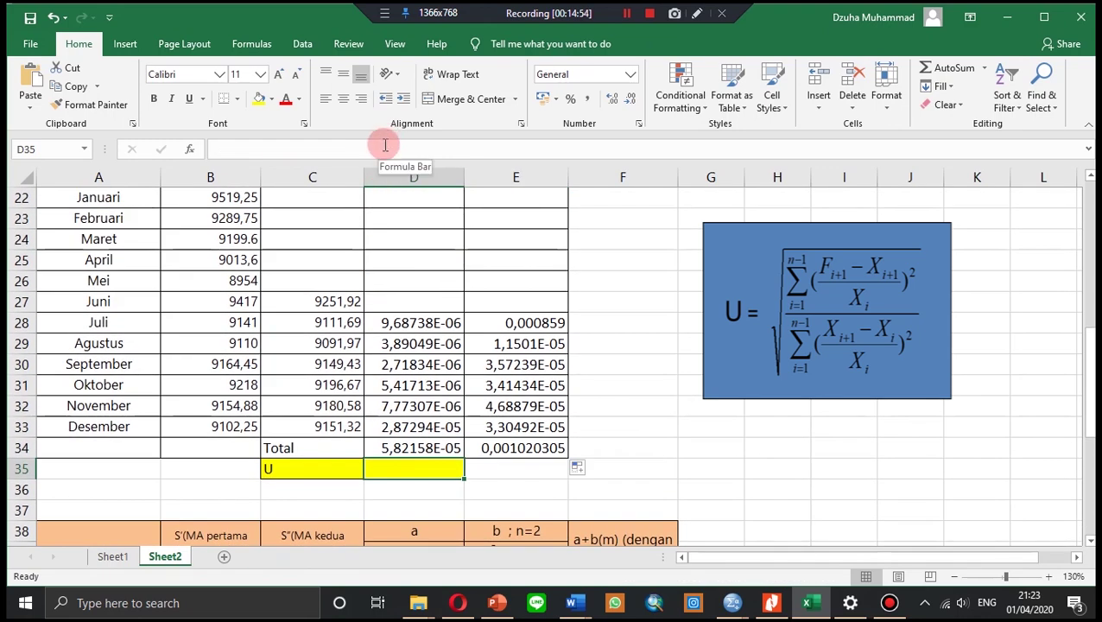
Step: Enter =SQRT(D34/E34) in D35, giving U = 0,238866635
{"action": "left_click", "coordinate": [384, 145]}
{"action": "type", "text": "="}
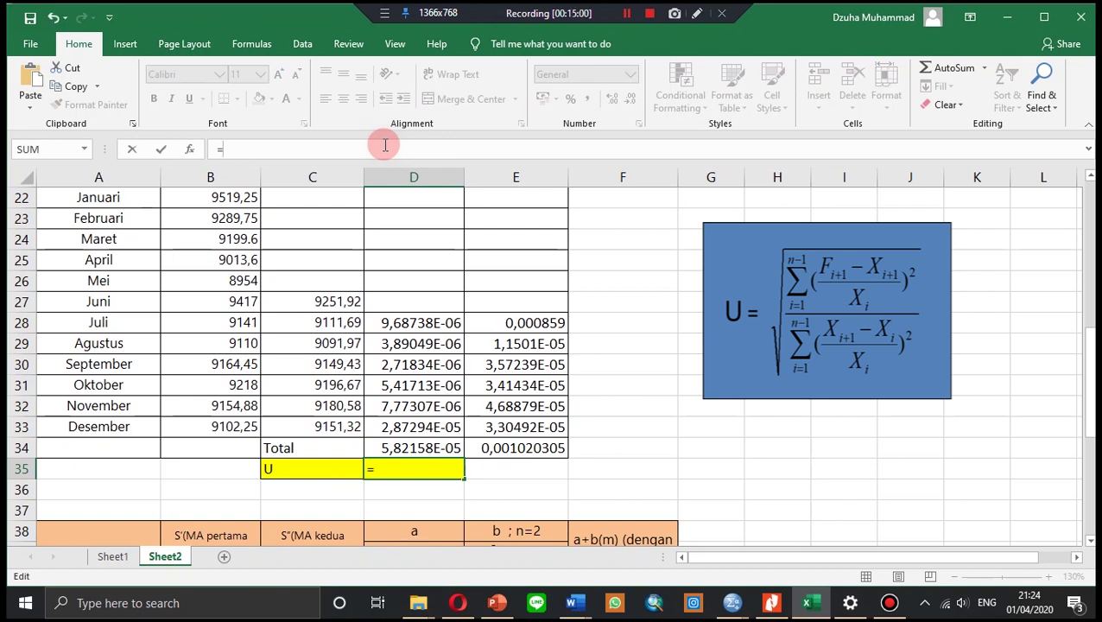
{"action": "type", "text": "s"}
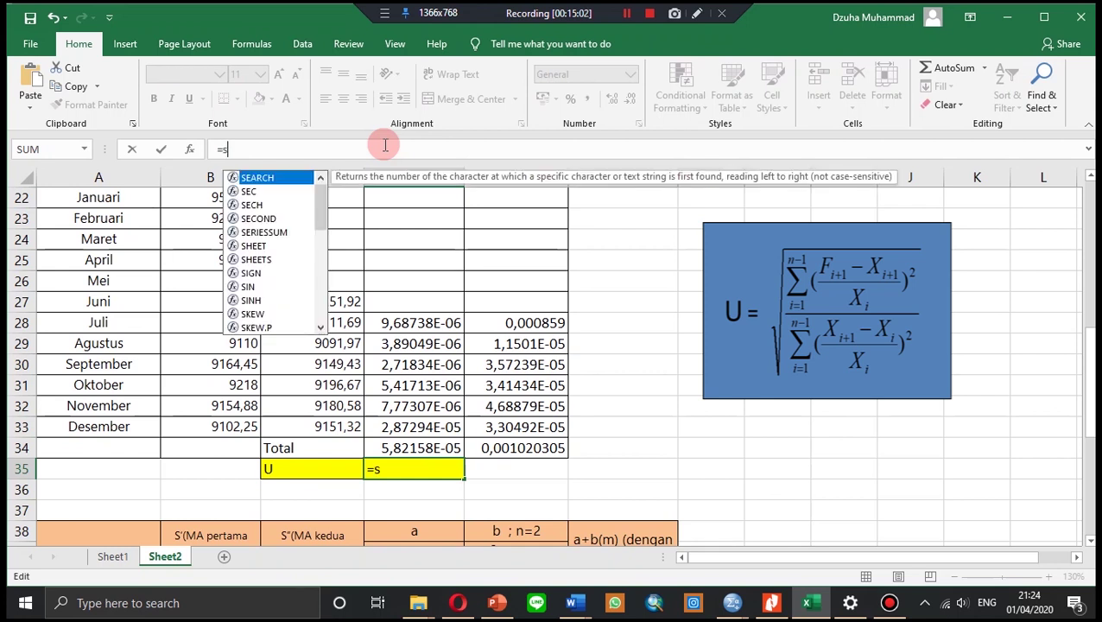
{"action": "type", "text": "q"}
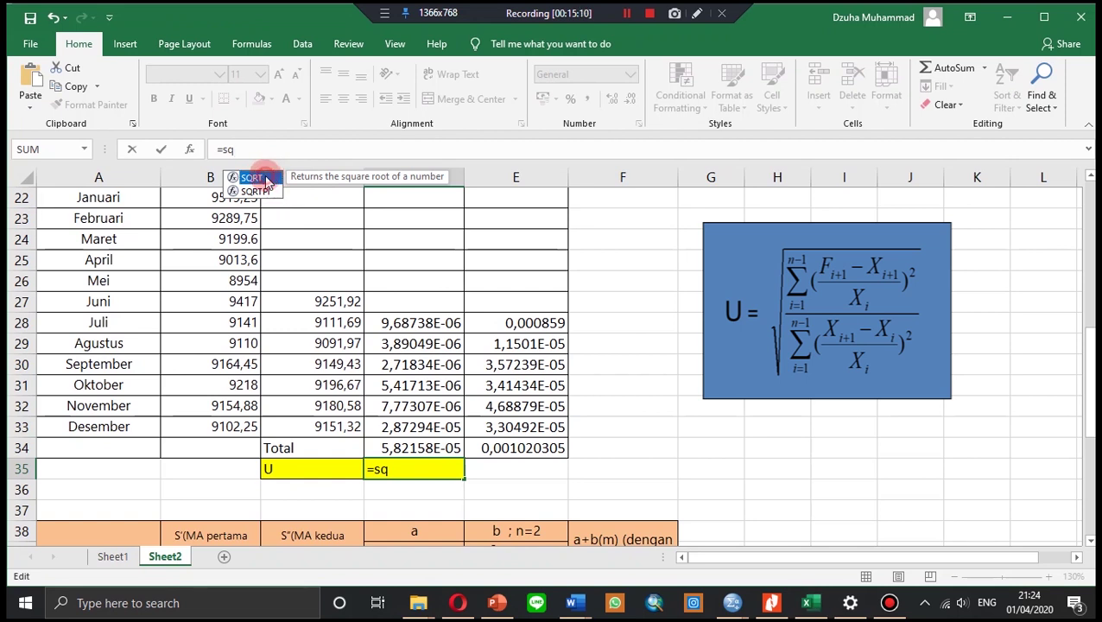
{"action": "double_click", "coordinate": [267, 180]}
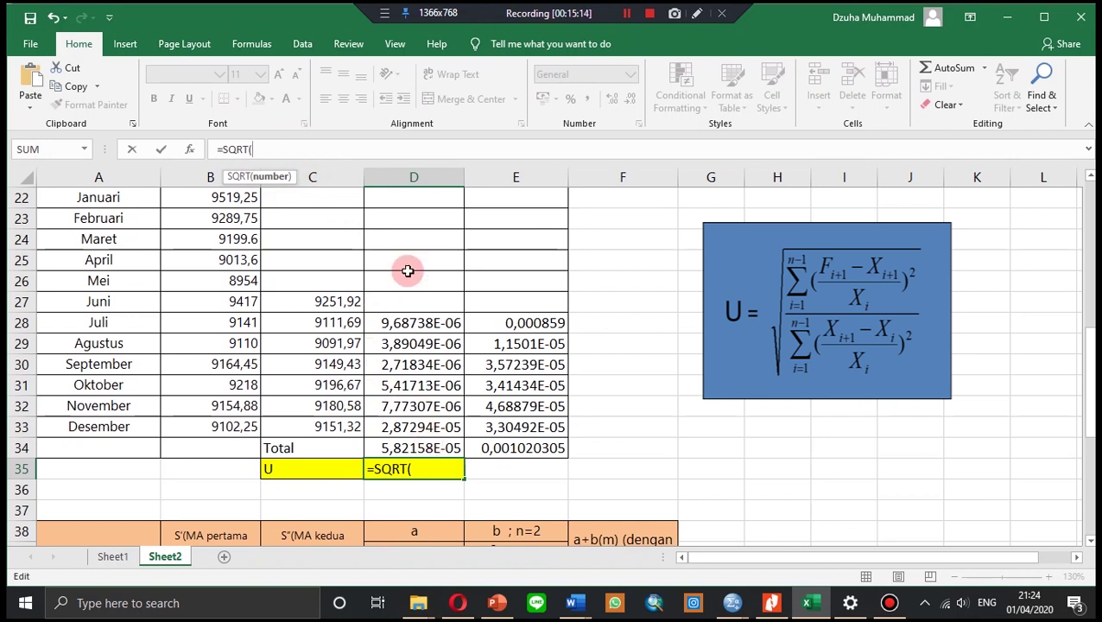
{"action": "left_click", "coordinate": [429, 447]}
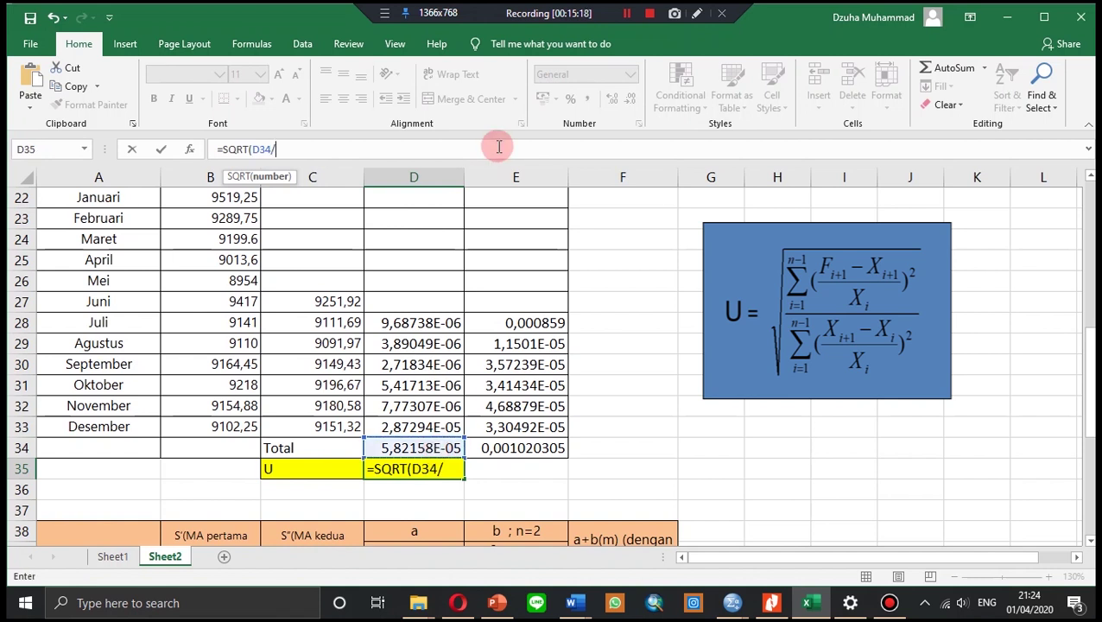
{"action": "left_click", "coordinate": [523, 445]}
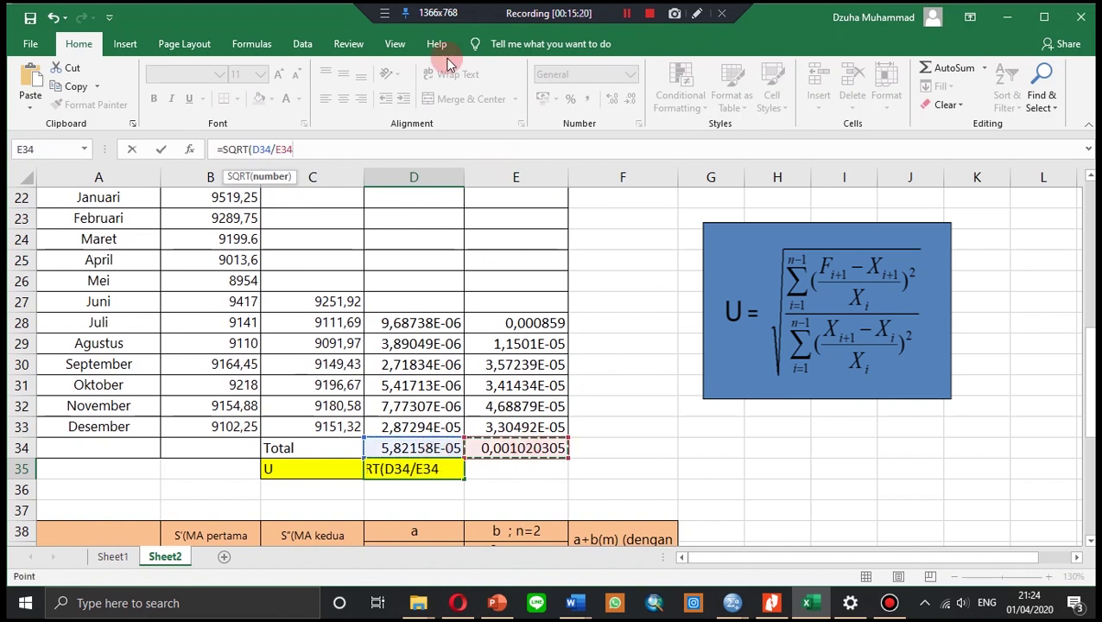
{"action": "type", "text": ")"}
{"action": "key", "text": "Return"}
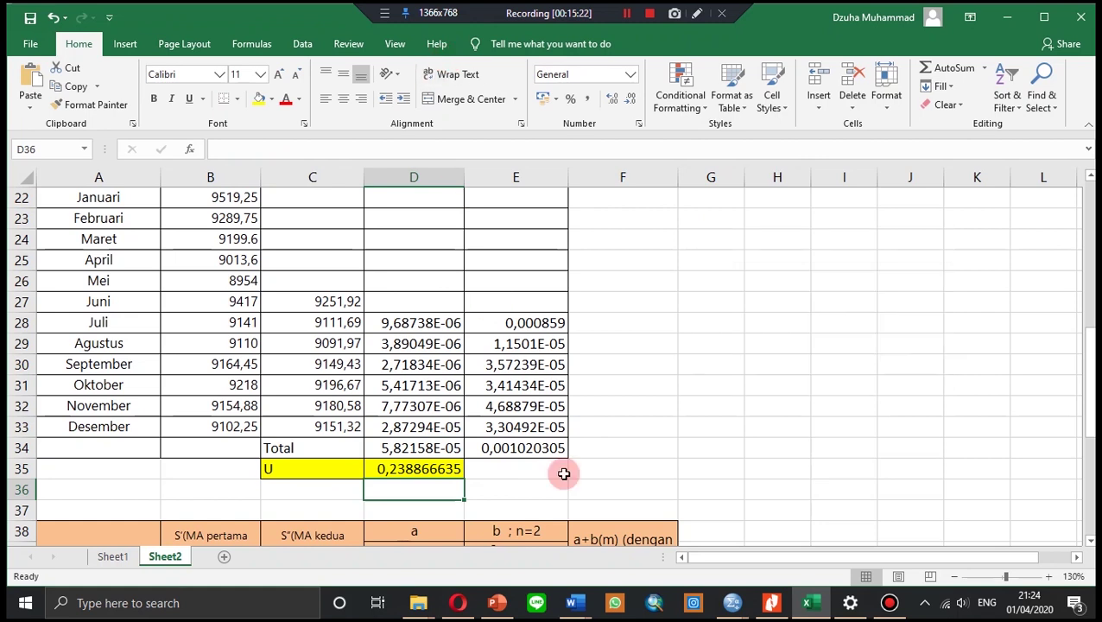
Step: Review the U result and the twelve monthly observed values in B22:B33
{"action": "left_click", "coordinate": [427, 468]}
{"action": "scroll", "coordinate": [382, 408], "scroll_direction": "down", "scroll_amount": 1}
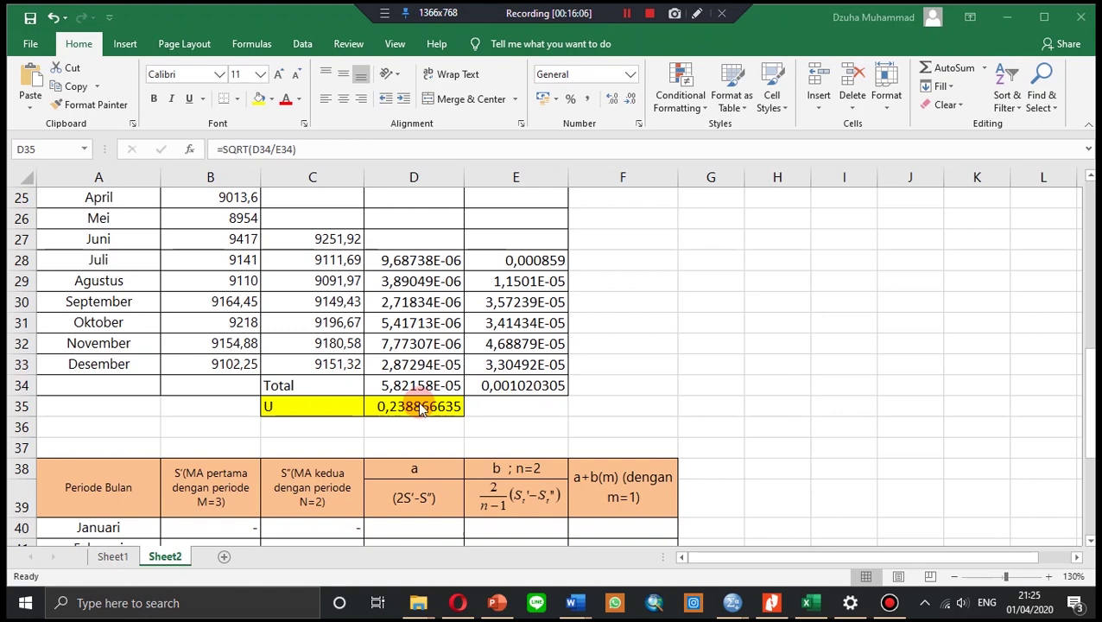
{"action": "scroll", "coordinate": [421, 407], "scroll_direction": "up", "scroll_amount": 1}
{"action": "scroll", "coordinate": [418, 428], "scroll_direction": "up", "scroll_amount": 1}
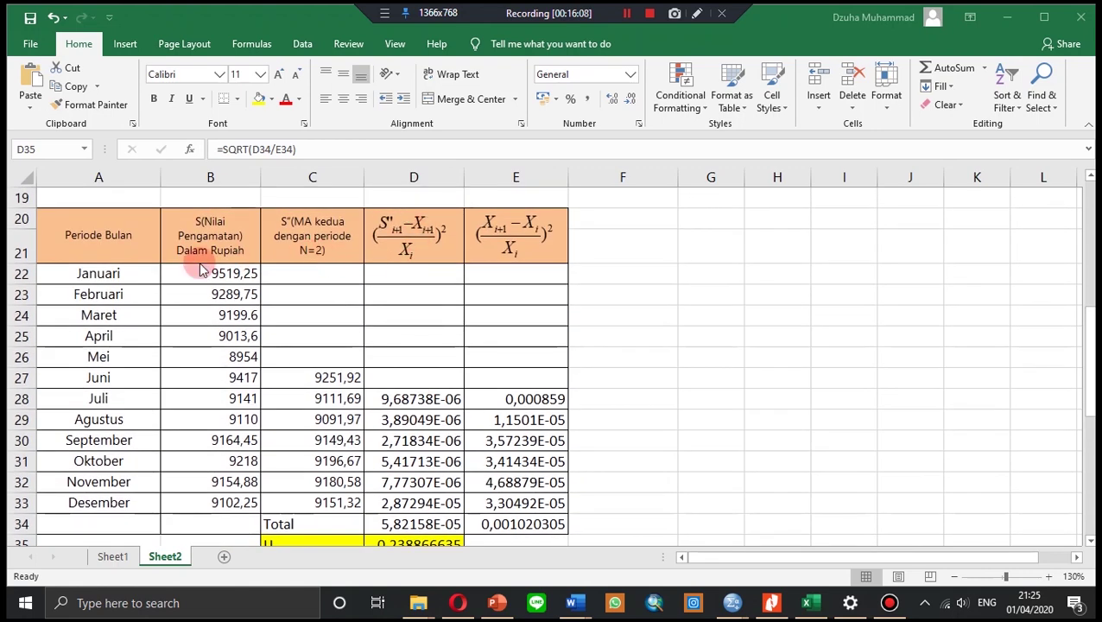
{"action": "scroll", "coordinate": [393, 277], "scroll_direction": "down", "scroll_amount": 1}
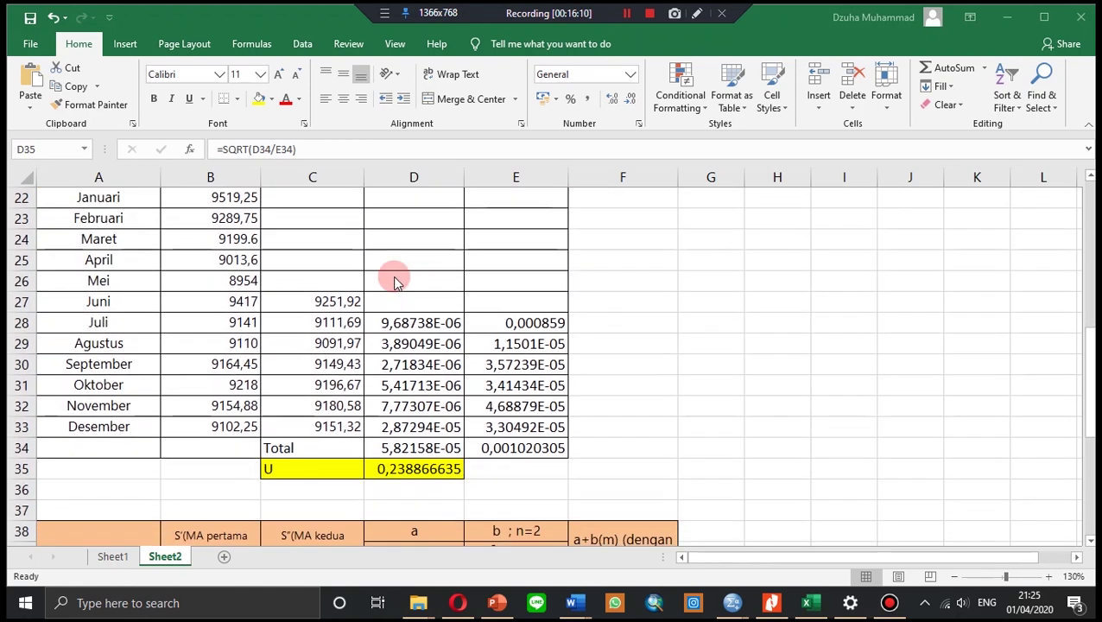
{"action": "scroll", "coordinate": [393, 279], "scroll_direction": "up", "scroll_amount": 1}
{"action": "scroll", "coordinate": [426, 285], "scroll_direction": "up", "scroll_amount": 1}
{"action": "scroll", "coordinate": [424, 287], "scroll_direction": "down", "scroll_amount": 1}
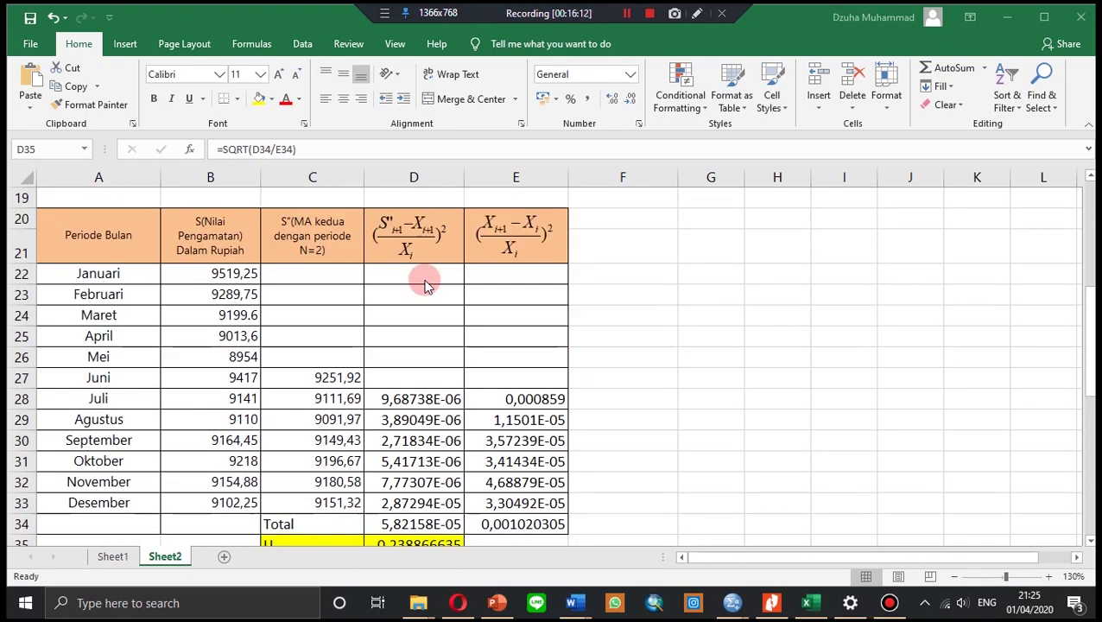
{"action": "scroll", "coordinate": [426, 286], "scroll_direction": "down", "scroll_amount": 1}
{"action": "scroll", "coordinate": [423, 285], "scroll_direction": "up", "scroll_amount": 1}
{"action": "scroll", "coordinate": [420, 283], "scroll_direction": "down", "scroll_amount": 1}
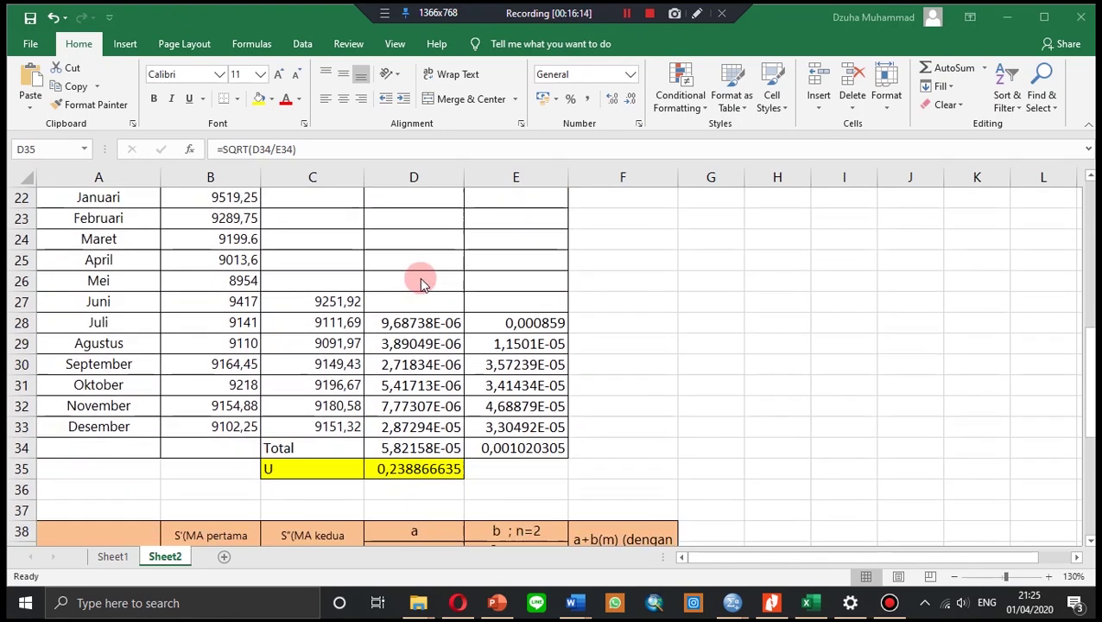
{"action": "scroll", "coordinate": [420, 283], "scroll_direction": "up", "scroll_amount": 1}
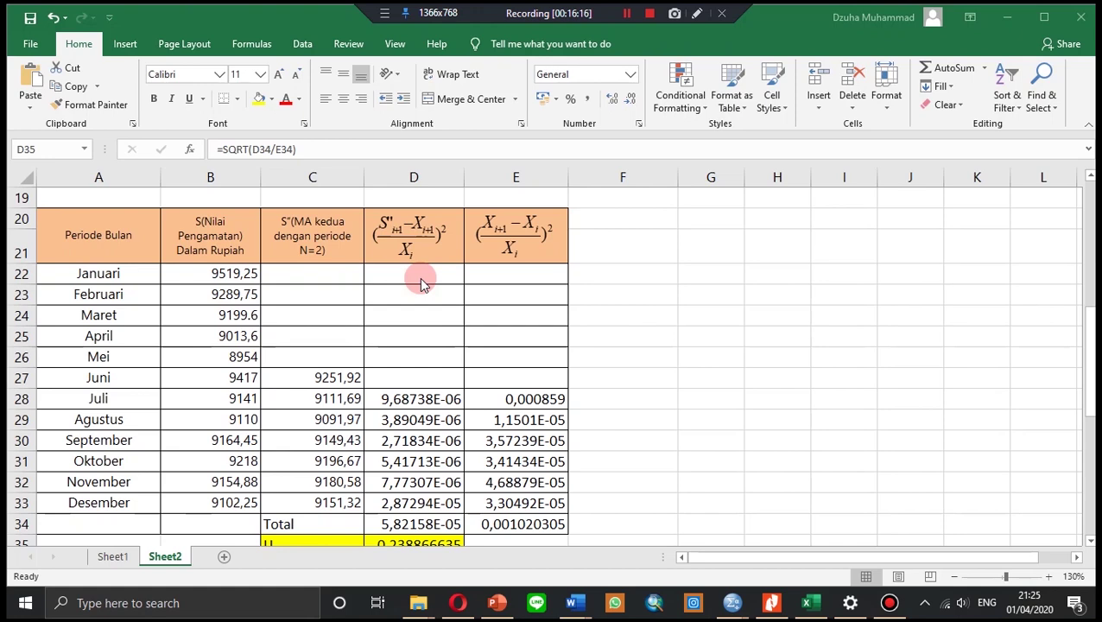
{"action": "scroll", "coordinate": [421, 281], "scroll_direction": "down", "scroll_amount": 1}
{"action": "scroll", "coordinate": [420, 281], "scroll_direction": "up", "scroll_amount": 1}
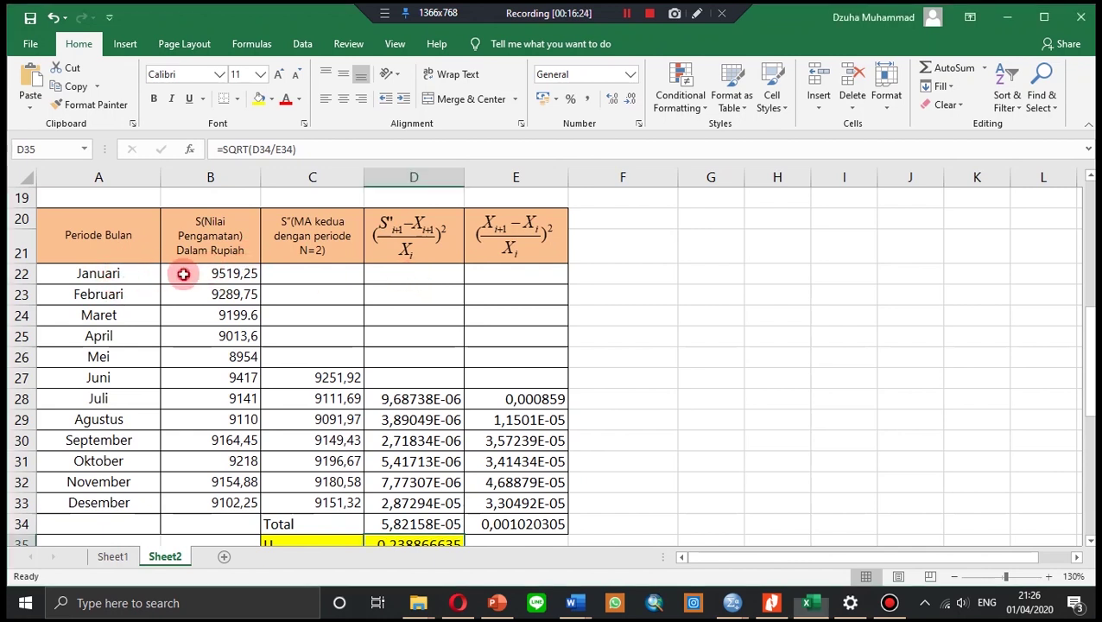
{"action": "mouse_move", "coordinate": [215, 273]}
{"action": "left_mouse_down"}
{"action": "mouse_move", "coordinate": [224, 501]}
{"action": "mouse_move", "coordinate": [255, 275]}
{"action": "left_mouse_up"}
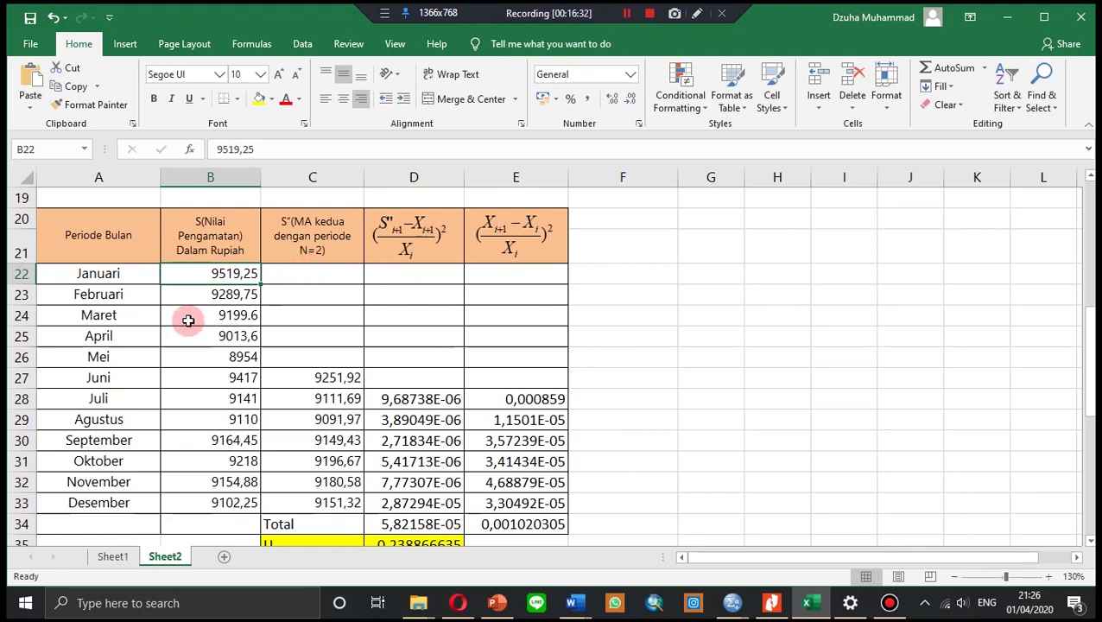
{"action": "left_click", "coordinate": [210, 376]}
{"action": "scroll", "coordinate": [324, 322], "scroll_direction": "up", "scroll_amount": 1}
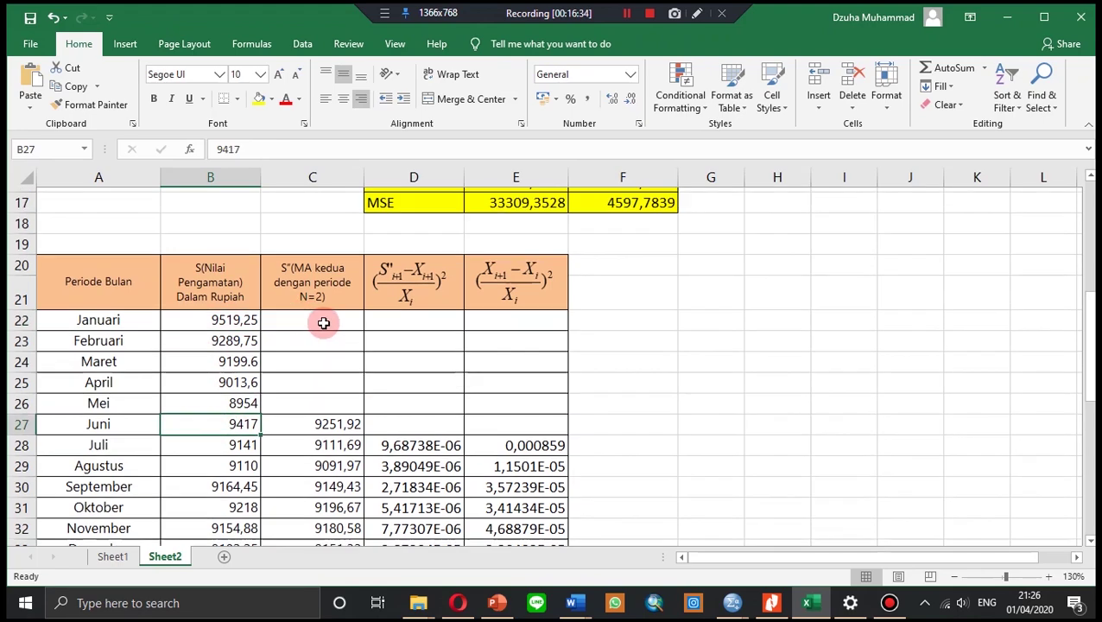
{"action": "scroll", "coordinate": [311, 326], "scroll_direction": "down", "scroll_amount": 1}
{"action": "scroll", "coordinate": [364, 337], "scroll_direction": "down", "scroll_amount": 1}
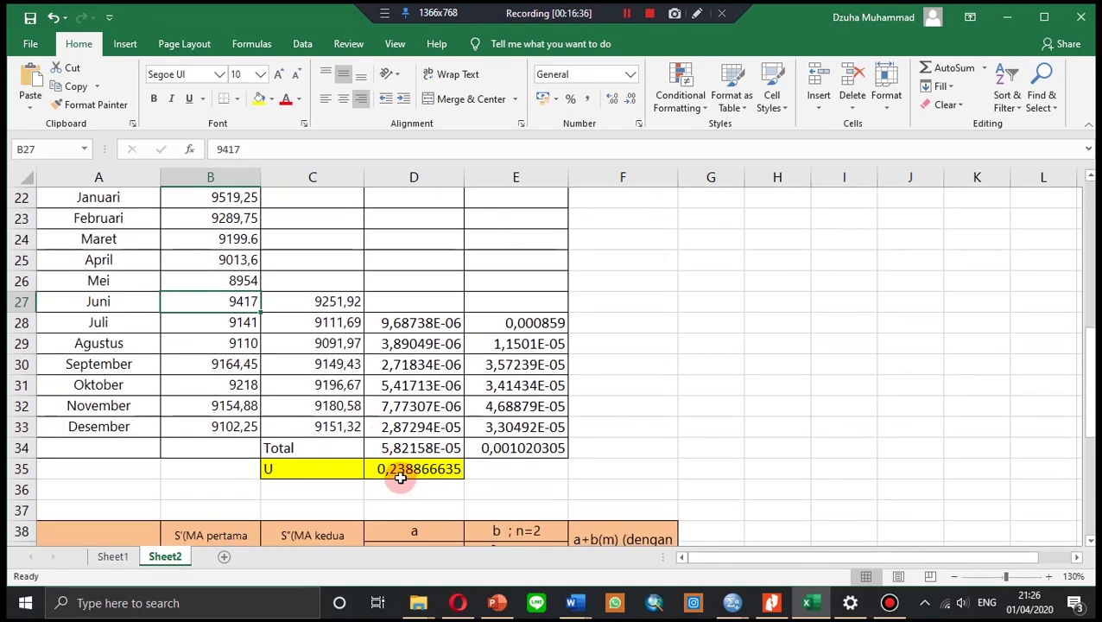
{"action": "scroll", "coordinate": [400, 478], "scroll_direction": "up", "scroll_amount": 1}
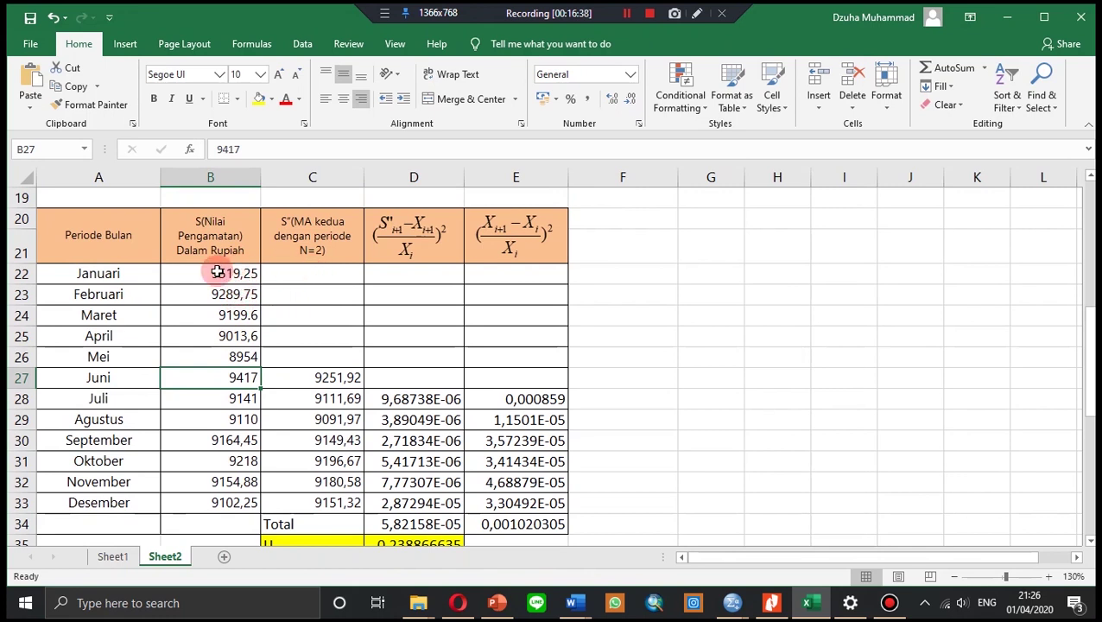
{"action": "left_click_drag", "start_coordinate": [216, 271], "coordinate": [214, 493]}
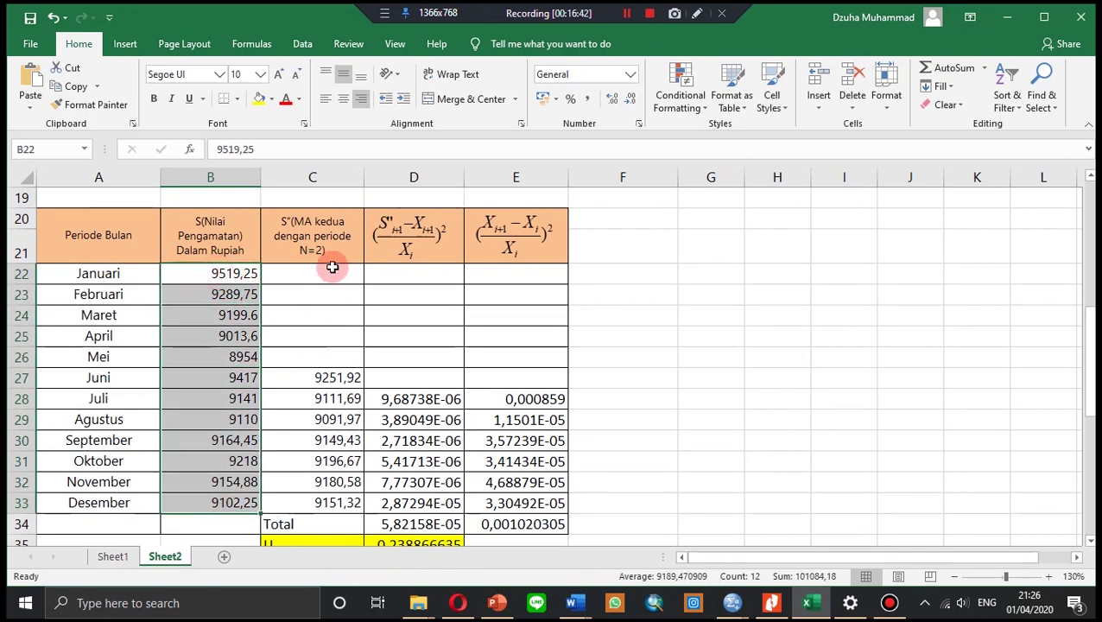
{"action": "left_click", "coordinate": [226, 273]}
{"action": "left_click", "coordinate": [238, 294]}
{"action": "left_click", "coordinate": [236, 357]}
{"action": "left_click", "coordinate": [238, 273]}
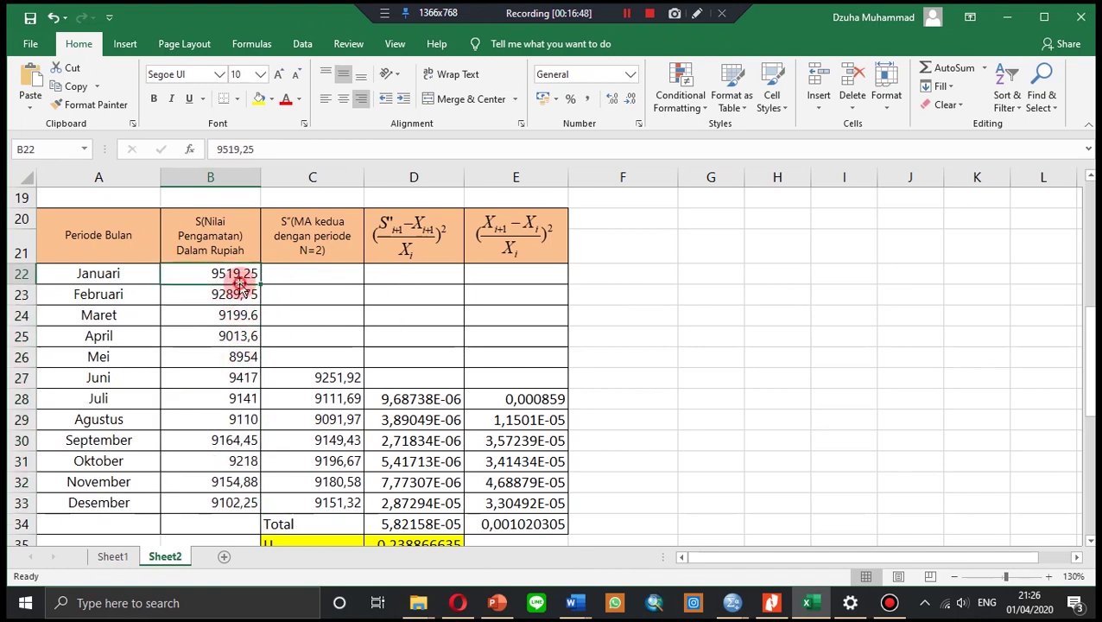
{"action": "scroll", "coordinate": [302, 298], "scroll_direction": "down", "scroll_amount": 1}
{"action": "scroll", "coordinate": [289, 316], "scroll_direction": "up", "scroll_amount": 1}
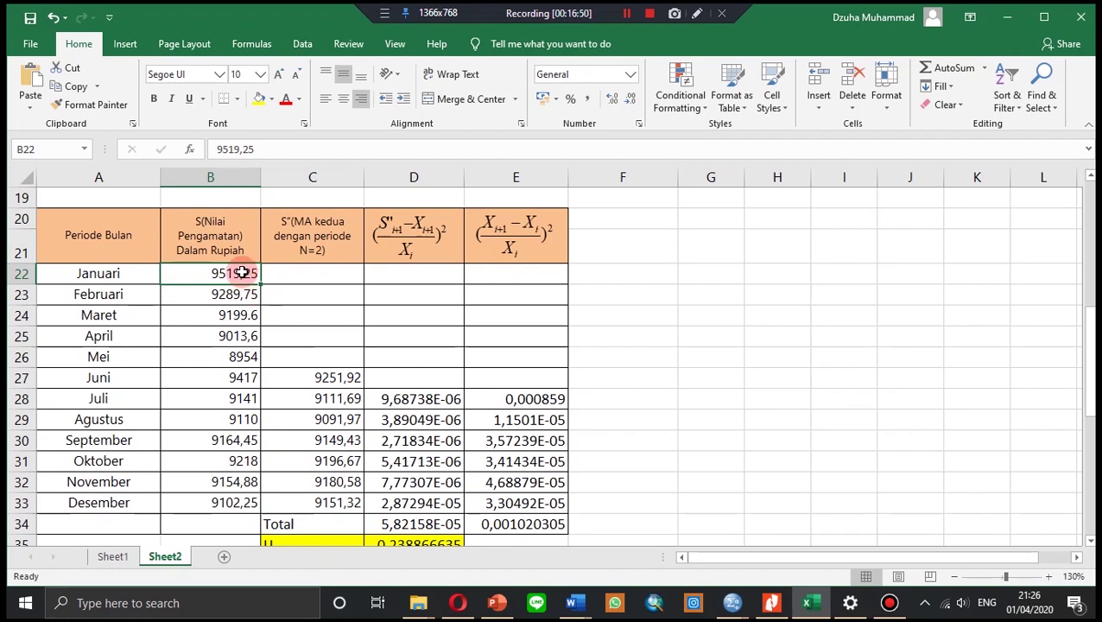
{"action": "left_click_drag", "start_coordinate": [241, 274], "coordinate": [226, 421]}
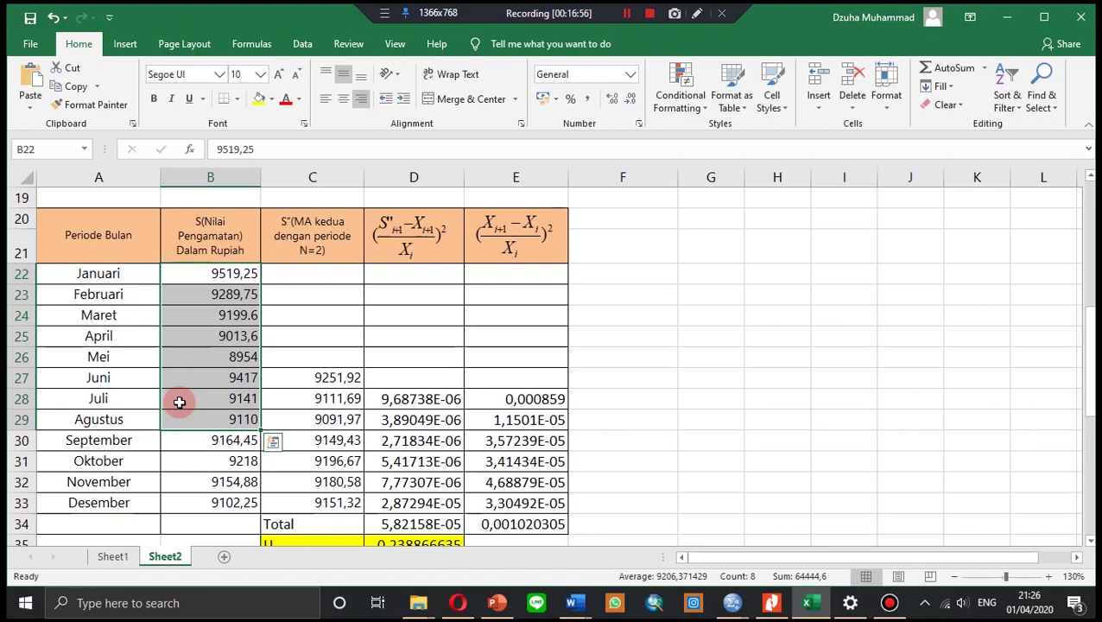
{"action": "left_click", "coordinate": [310, 275]}
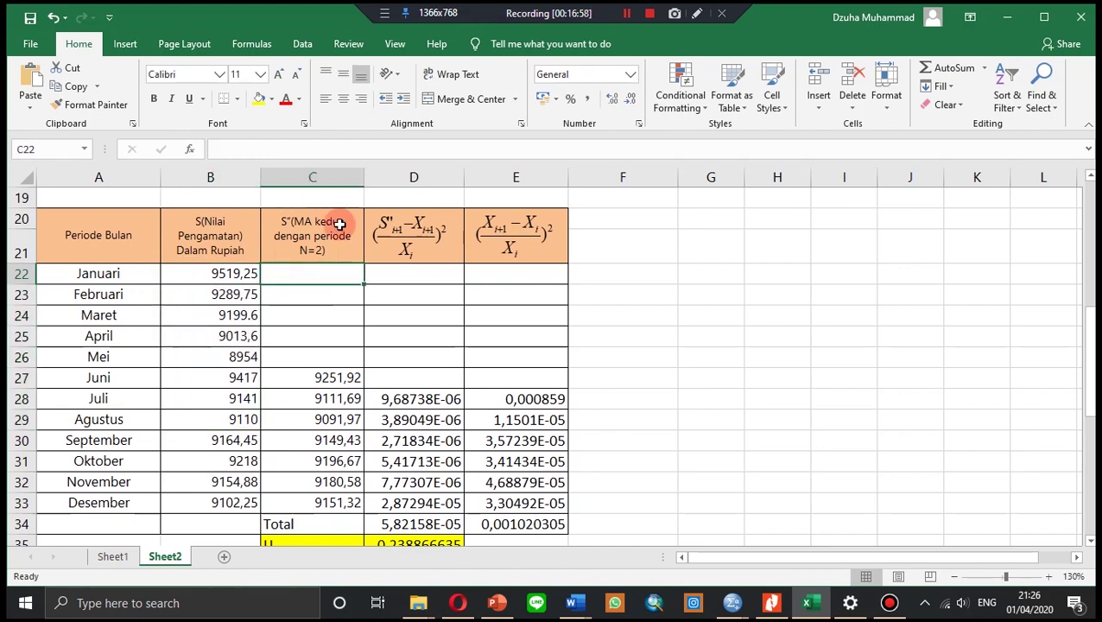
Step: Scroll down to the lower double moving average table at rows 38–51
{"action": "scroll", "coordinate": [359, 302], "scroll_direction": "down", "scroll_amount": 1}
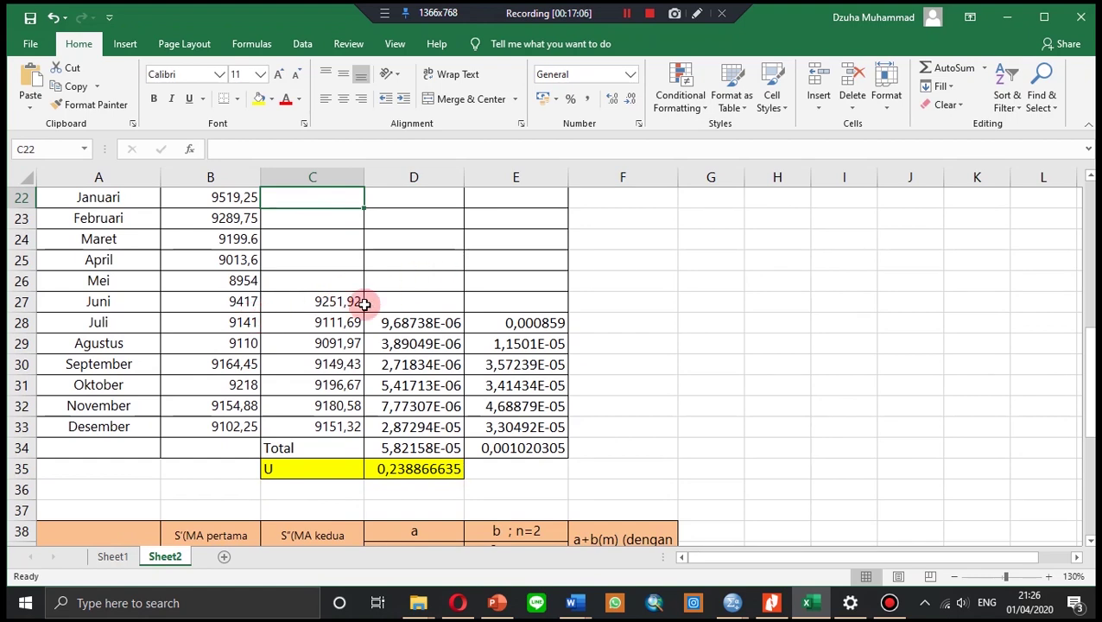
{"action": "scroll", "coordinate": [354, 306], "scroll_direction": "down", "scroll_amount": 1}
{"action": "scroll", "coordinate": [343, 298], "scroll_direction": "down", "scroll_amount": 2}
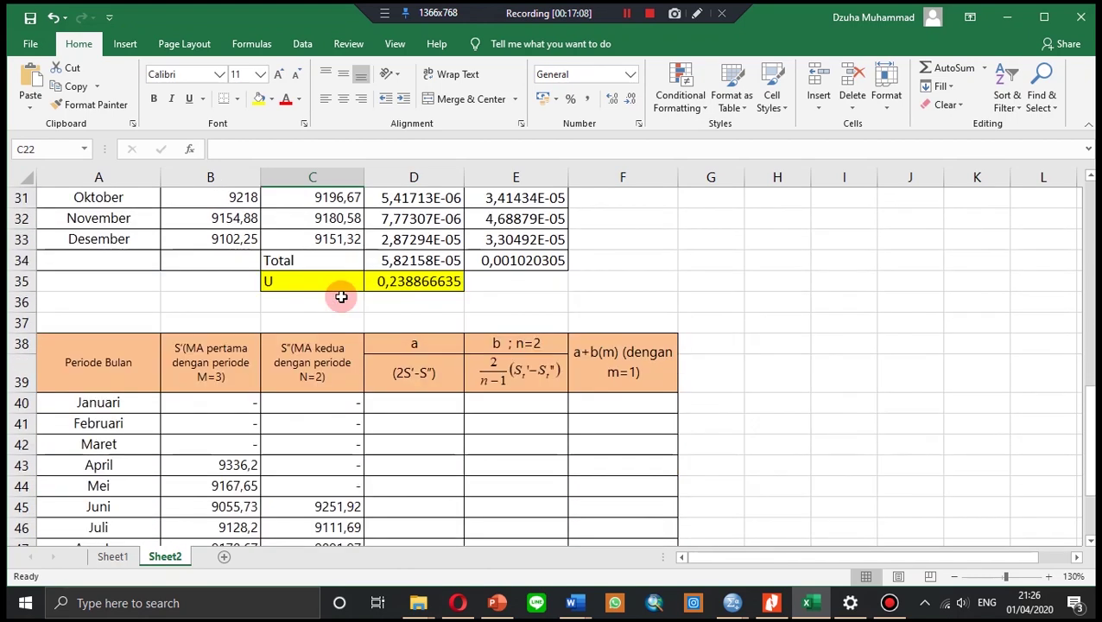
{"action": "scroll", "coordinate": [341, 297], "scroll_direction": "down", "scroll_amount": 1}
{"action": "scroll", "coordinate": [341, 297], "scroll_direction": "down", "scroll_amount": 2}
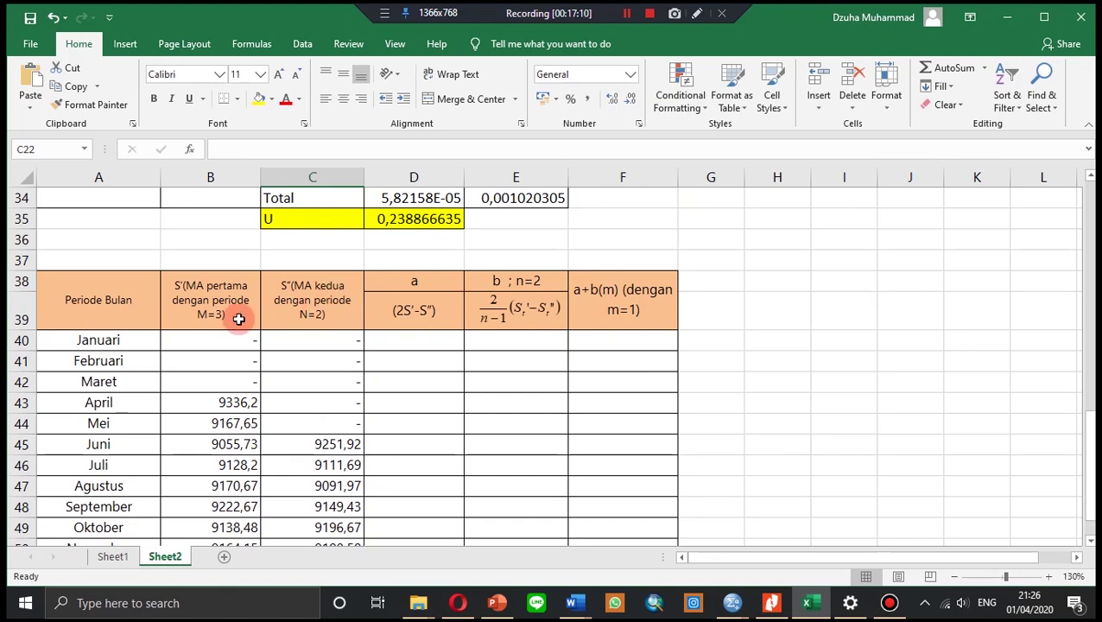
Step: Review the first MA, second MA, a, b and a+b(m) headings, then start editing Juni's a cell D45
{"action": "scroll", "coordinate": [148, 276], "scroll_direction": "down", "scroll_amount": 1}
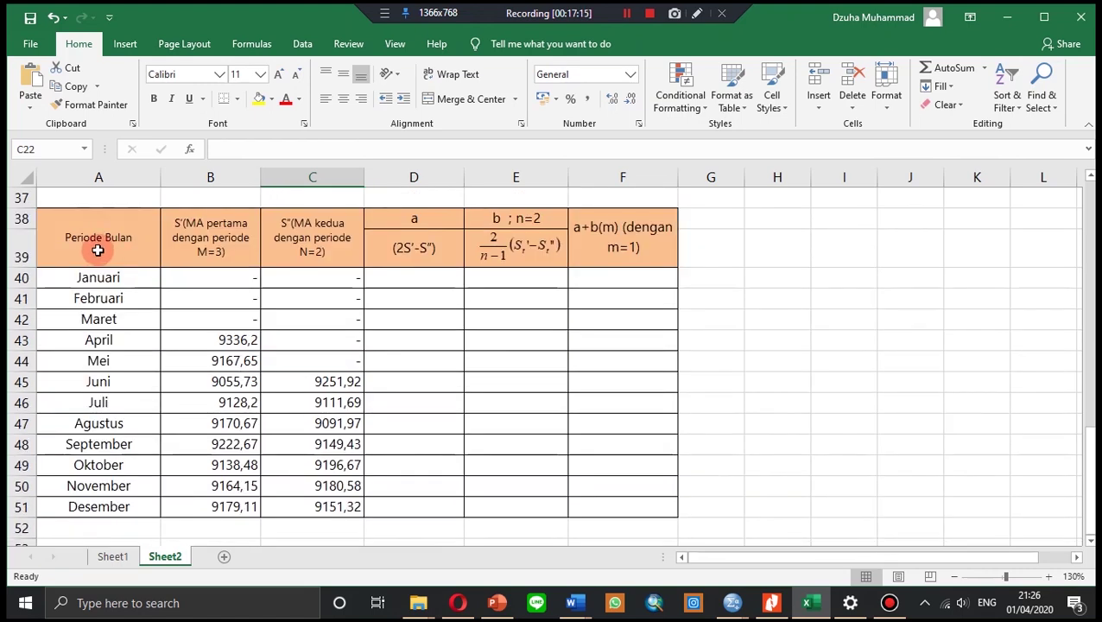
{"action": "left_click_drag", "start_coordinate": [97, 250], "coordinate": [210, 485]}
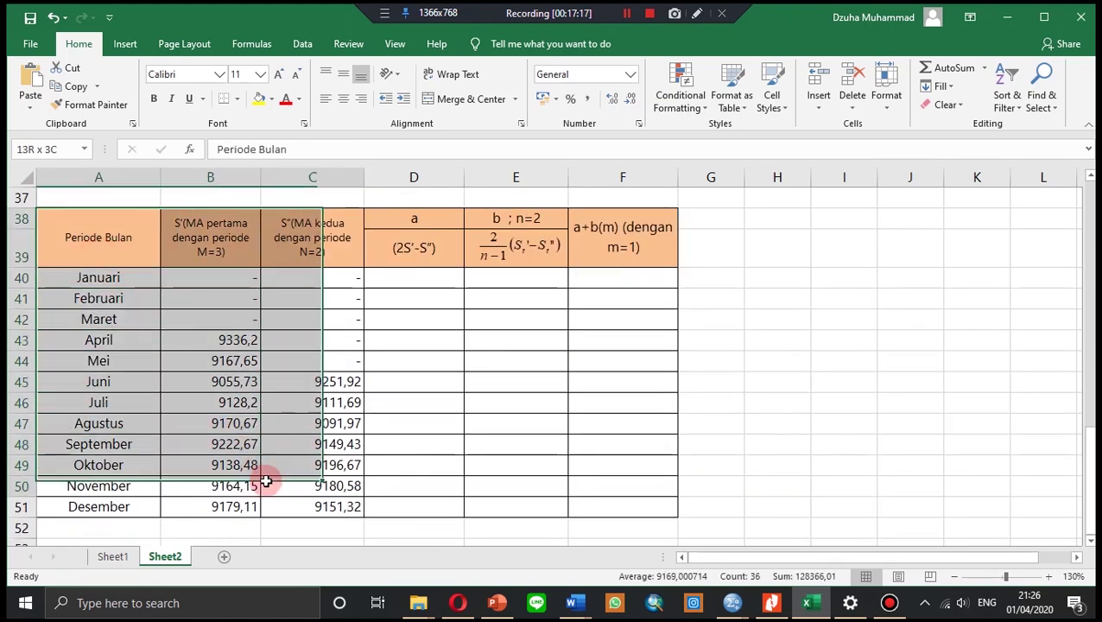
{"action": "left_click", "coordinate": [226, 238]}
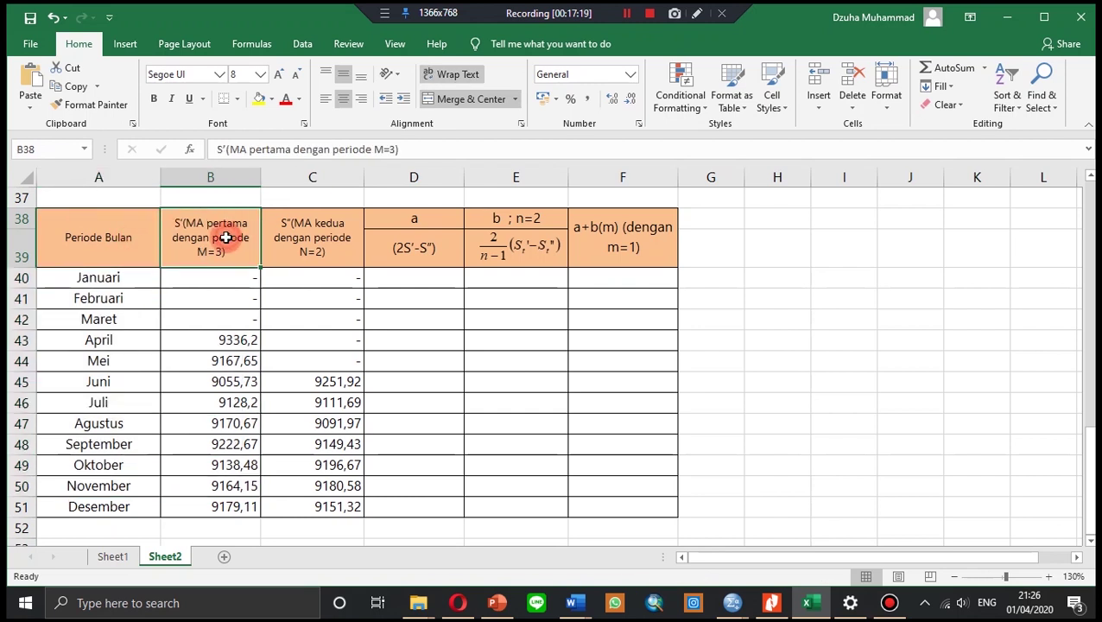
{"action": "left_click", "coordinate": [332, 242]}
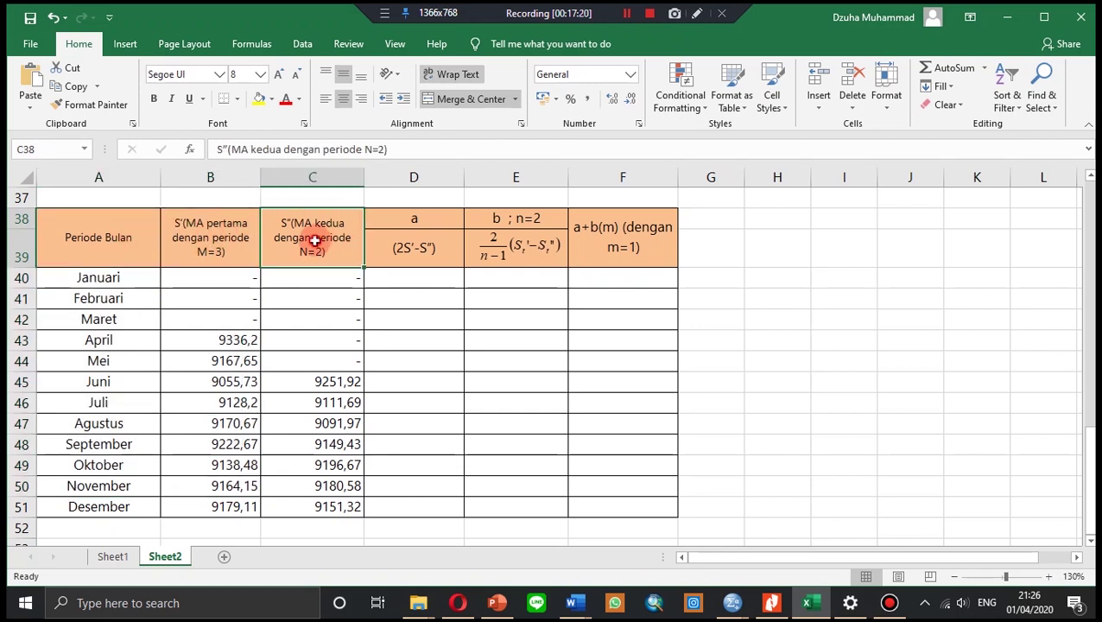
{"action": "left_click", "coordinate": [432, 217]}
{"action": "left_click", "coordinate": [505, 212]}
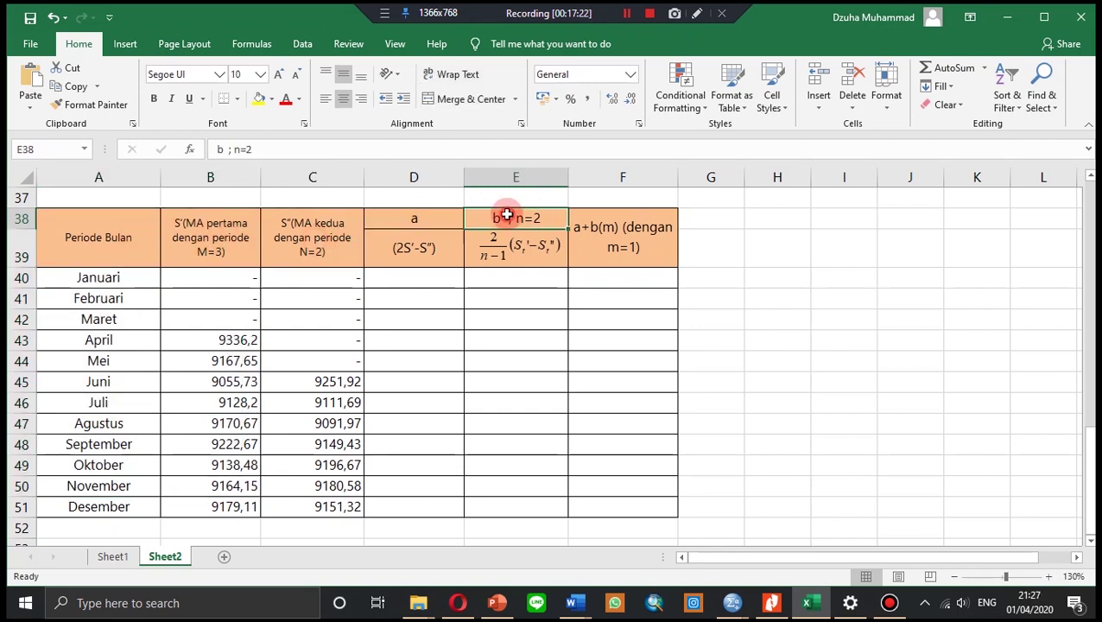
{"action": "left_click", "coordinate": [609, 239]}
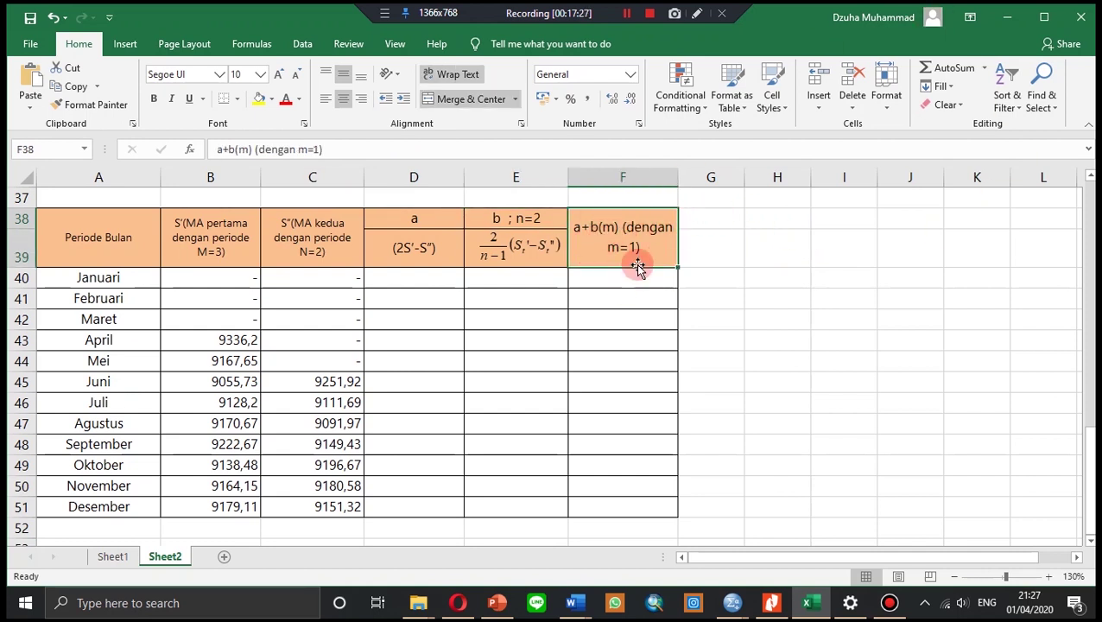
{"action": "left_click", "coordinate": [523, 246]}
{"action": "left_click", "coordinate": [414, 248]}
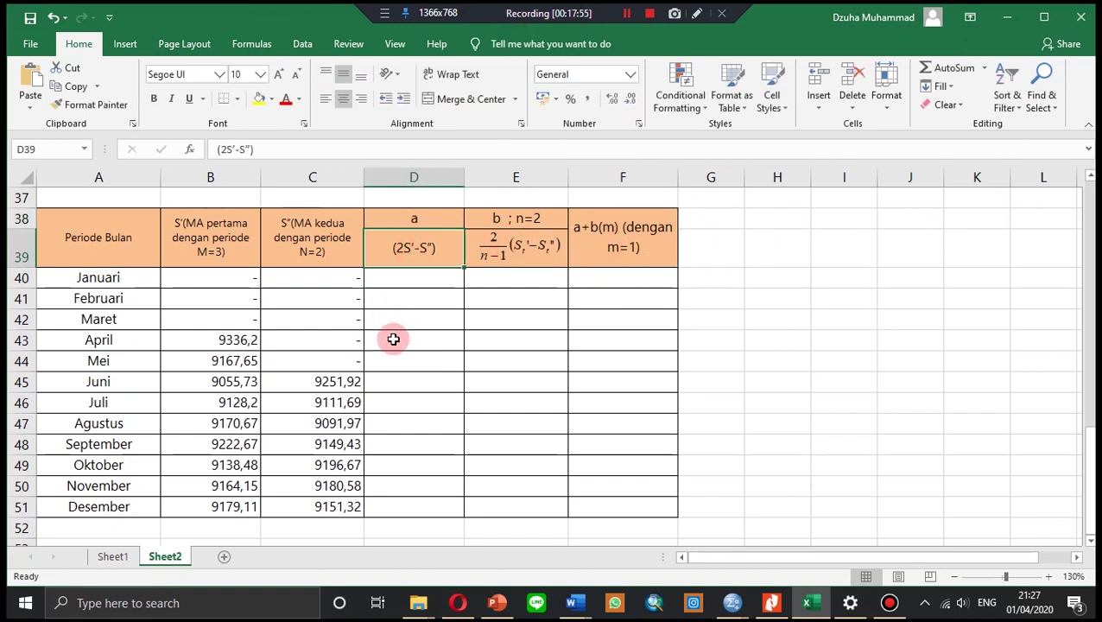
{"action": "left_click", "coordinate": [392, 380]}
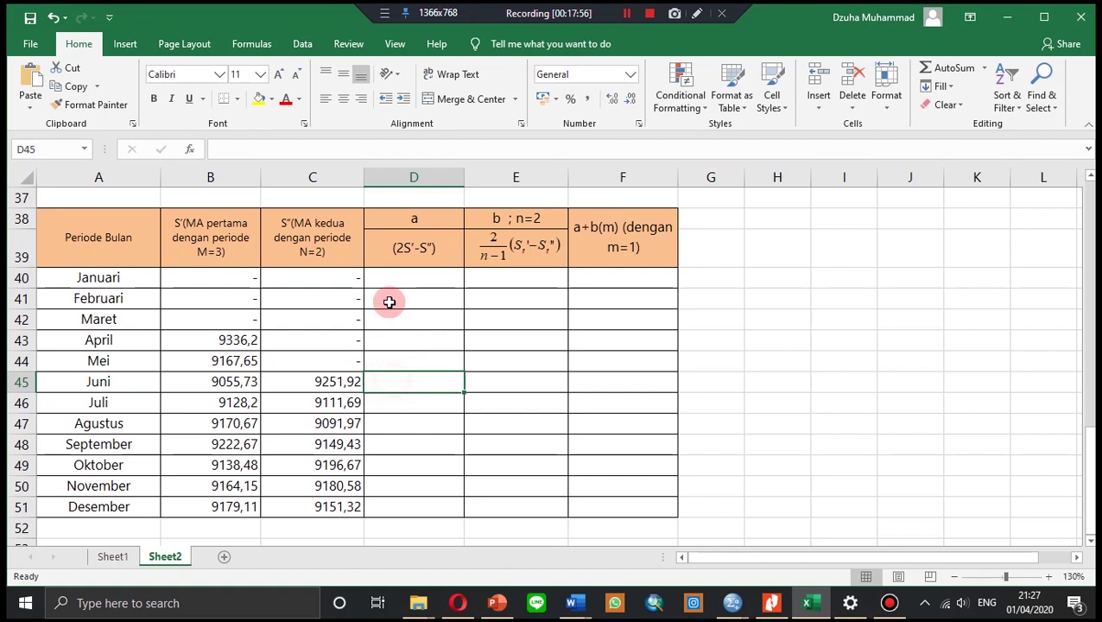
{"action": "left_click", "coordinate": [374, 151]}
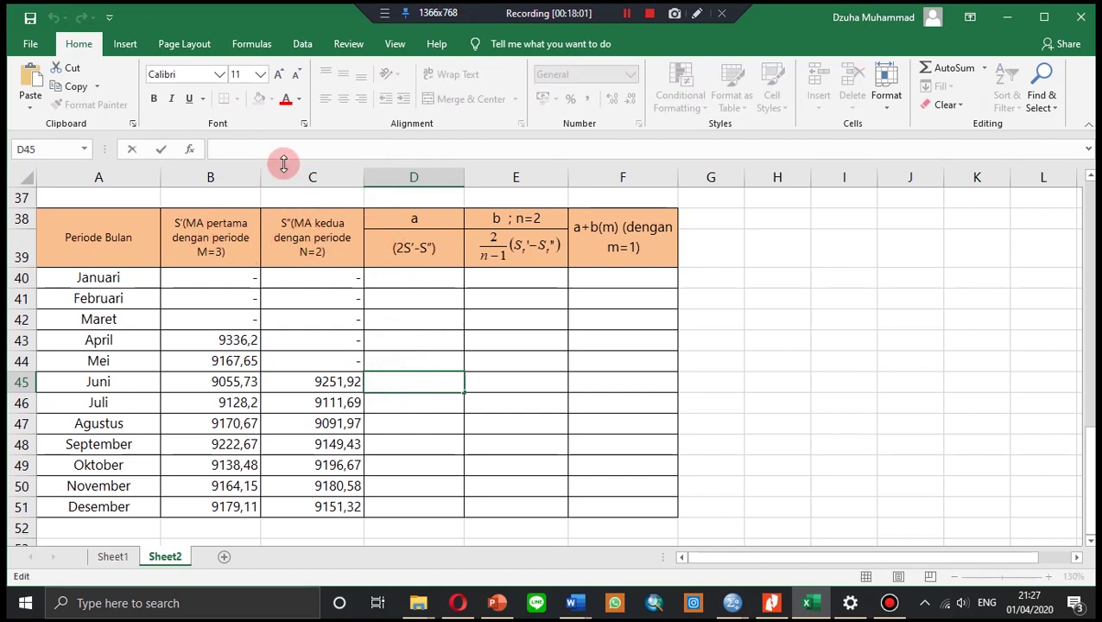
Step: Enter =(2*B45-C45) in D45 (8859,54) and copy it down to D51
{"action": "type", "text": "=(2*"}
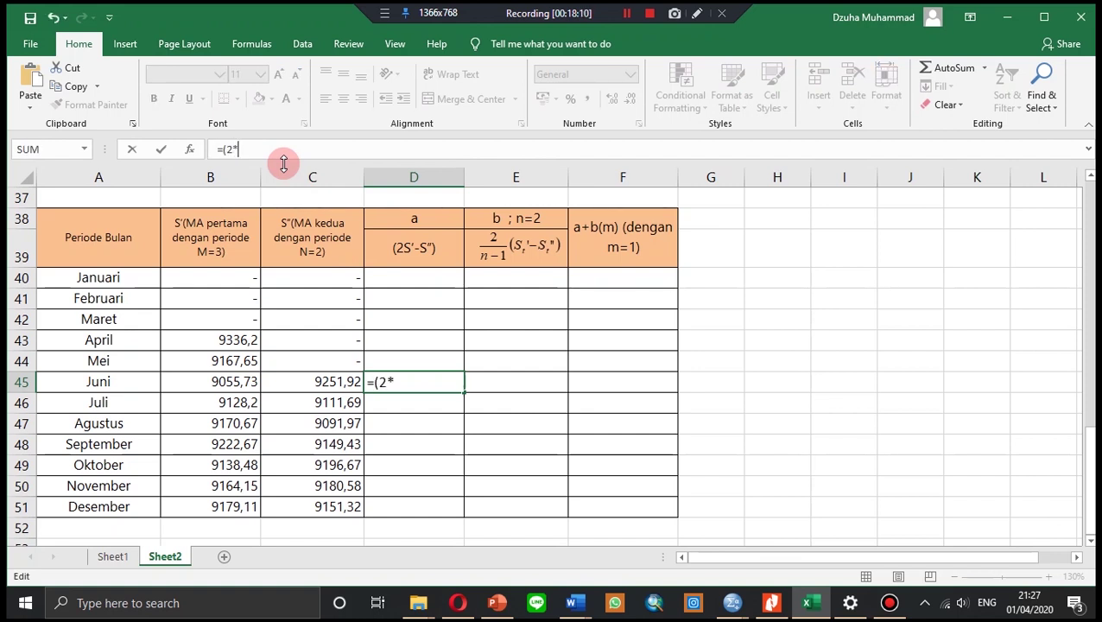
{"action": "left_click", "coordinate": [212, 382]}
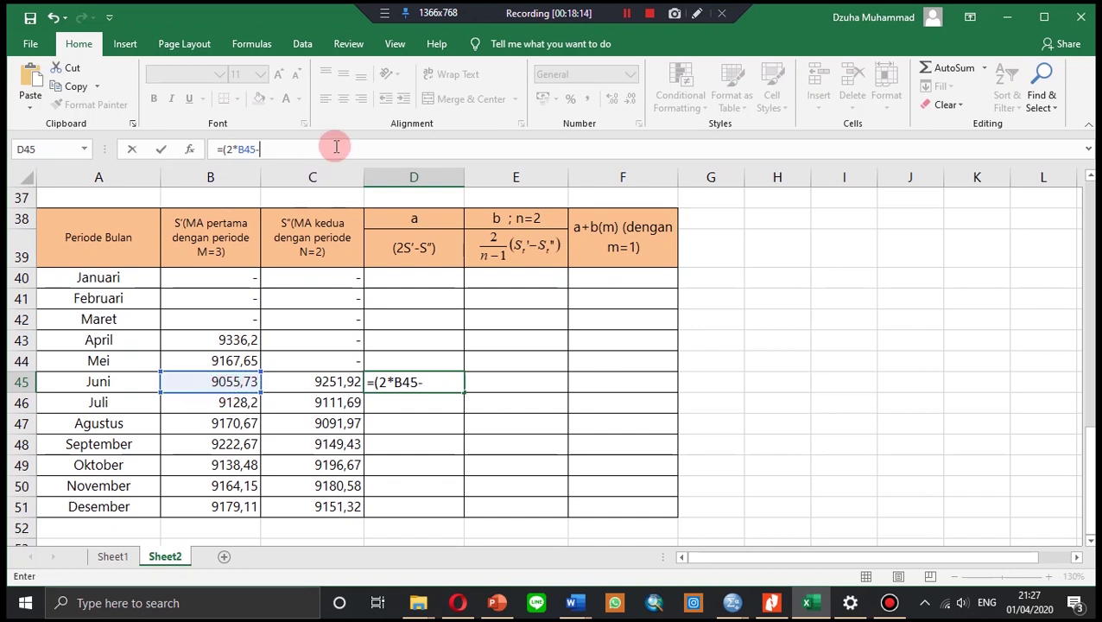
{"action": "left_click", "coordinate": [326, 382]}
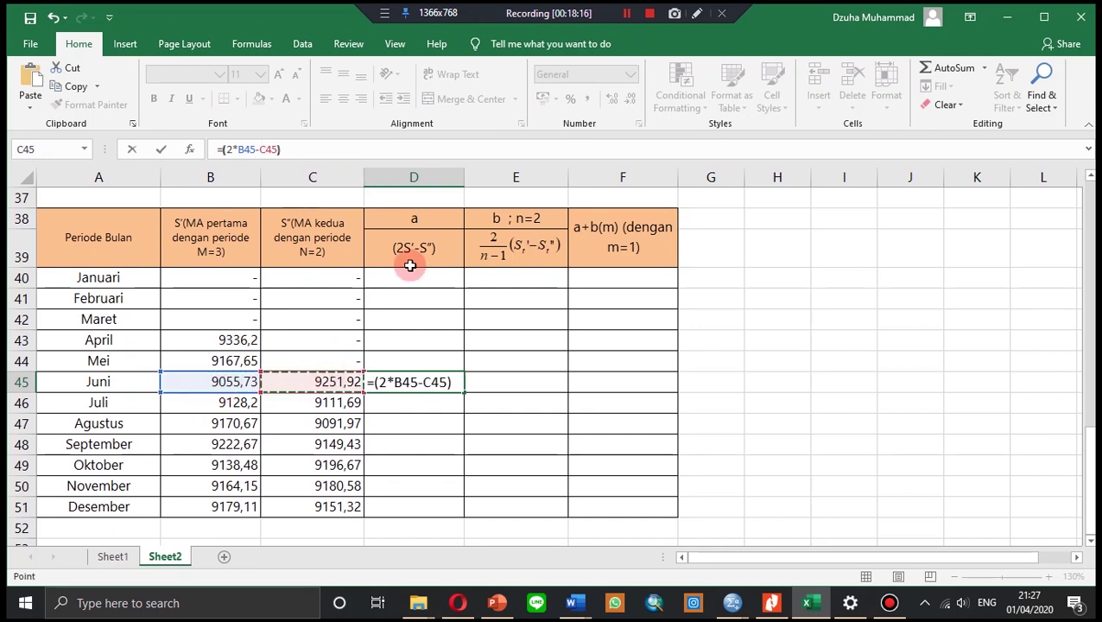
{"action": "key", "text": "Return"}
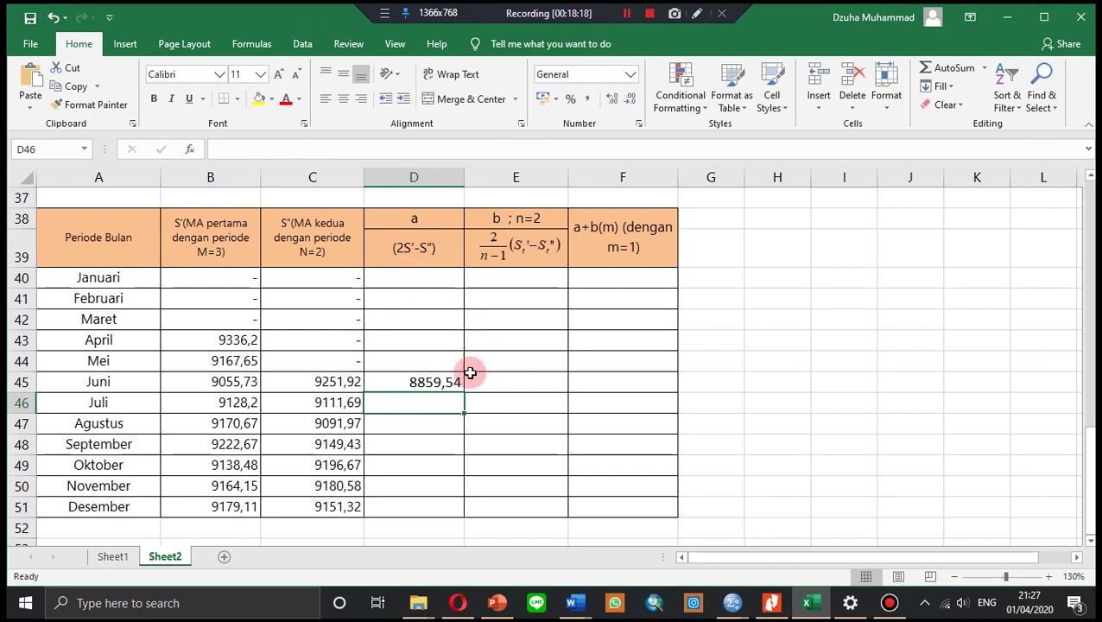
{"action": "left_click", "coordinate": [450, 382]}
{"action": "left_click_drag", "start_coordinate": [463, 392], "coordinate": [464, 511]}
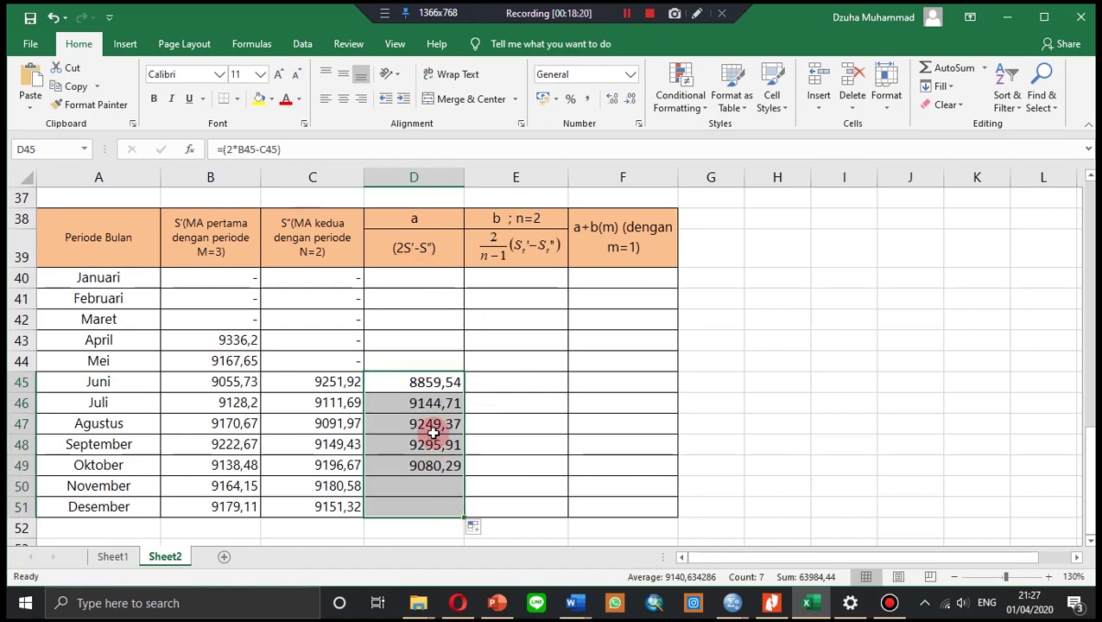
Step: Enter =2*(B45-C45) in E45 (-392,38) and copy it down to E51 (55,58)
{"action": "left_click", "coordinate": [481, 382]}
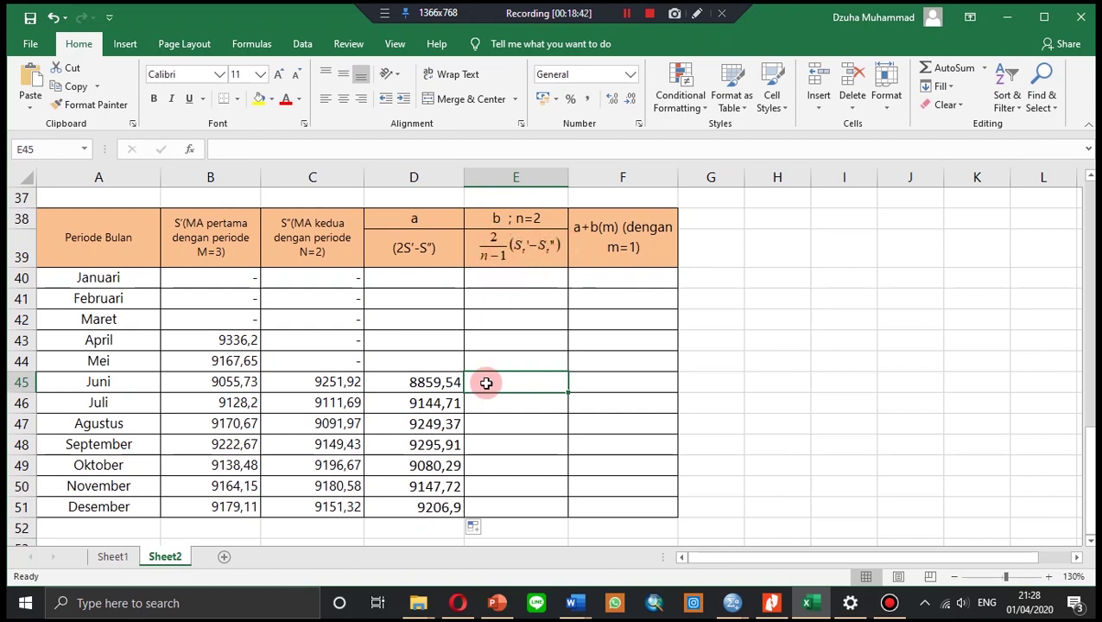
{"action": "left_click", "coordinate": [376, 149]}
{"action": "double_click", "coordinate": [487, 382]}
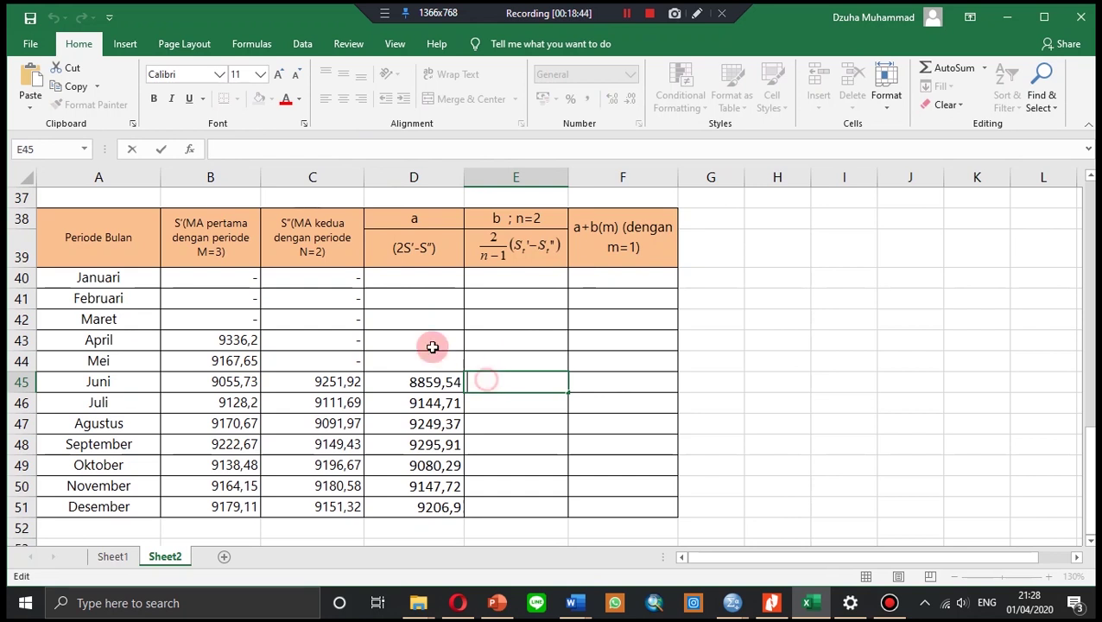
{"action": "left_click", "coordinate": [310, 144]}
{"action": "type", "text": "=2*("}
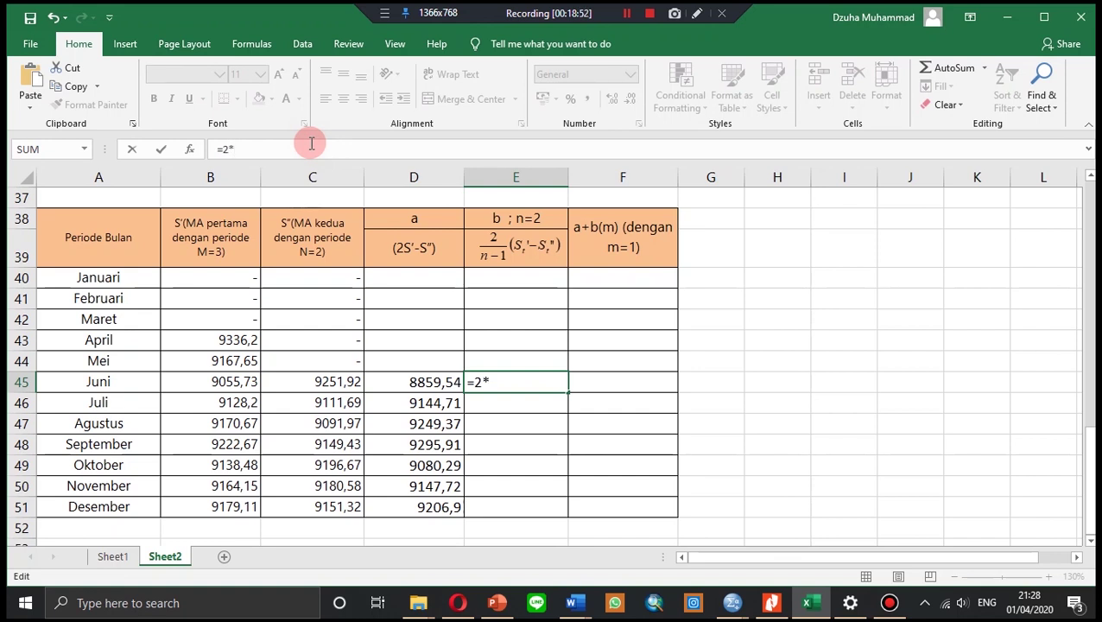
{"action": "left_click", "coordinate": [248, 391]}
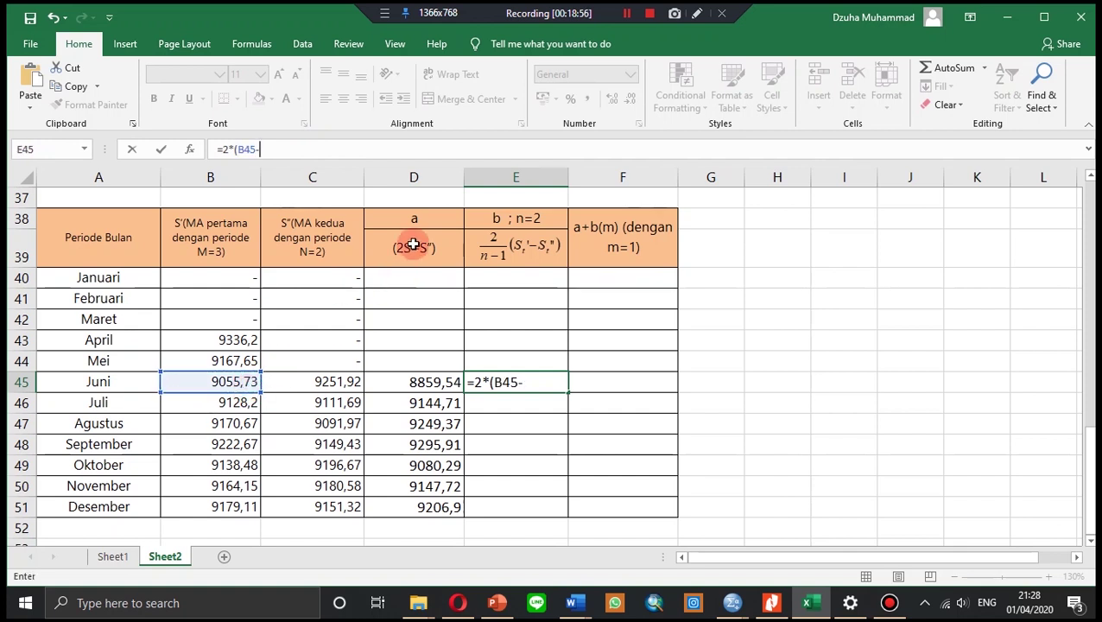
{"action": "left_click", "coordinate": [345, 383]}
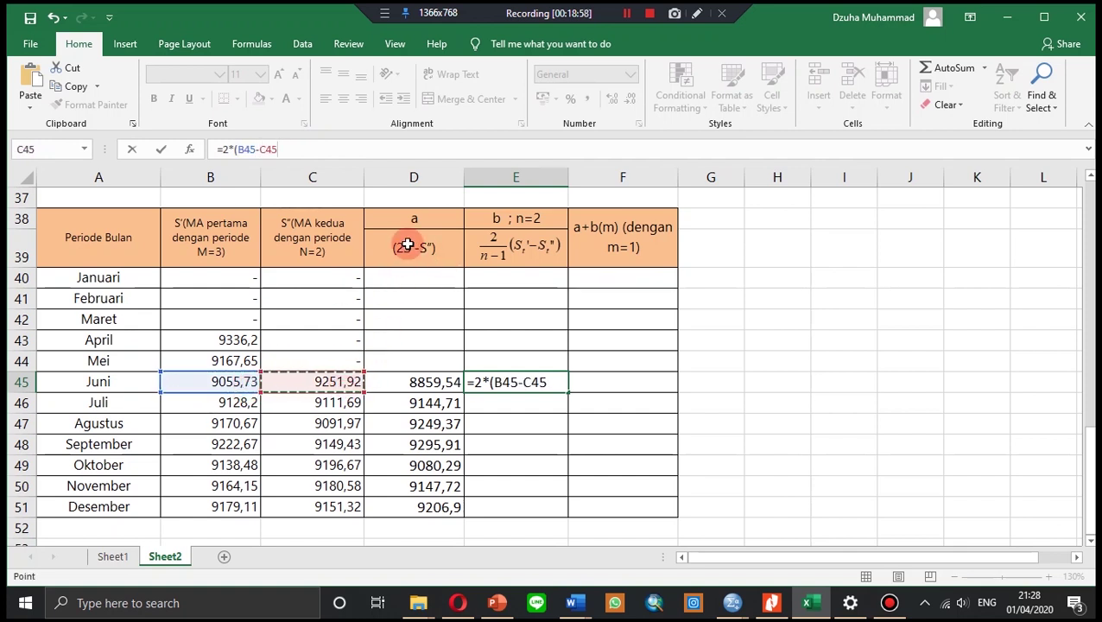
{"action": "type", "text": ")"}
{"action": "key", "text": "Return"}
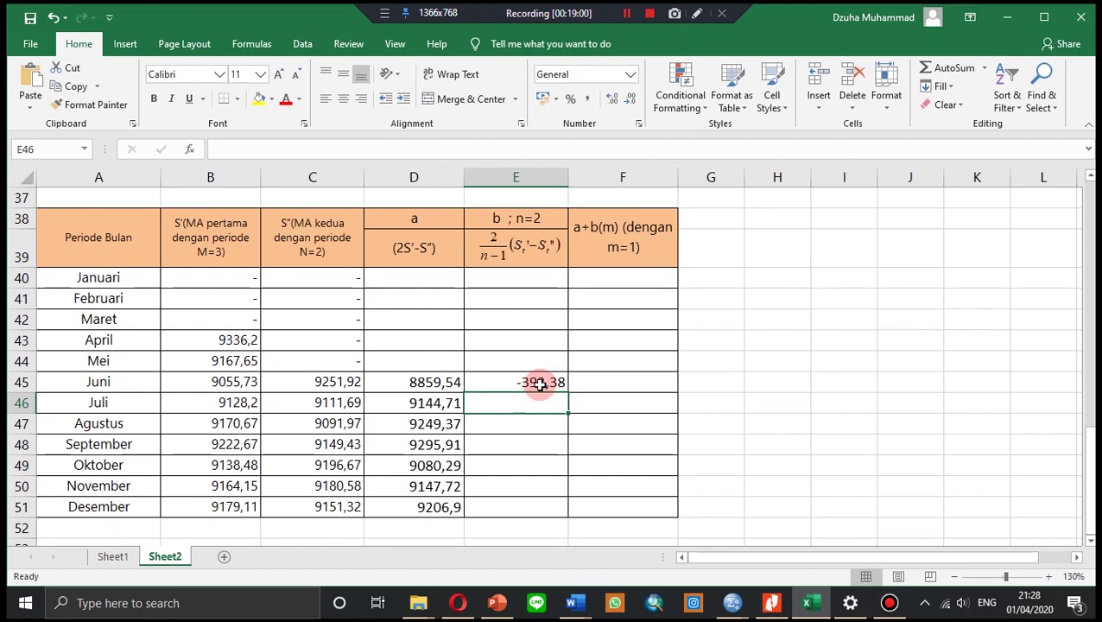
{"action": "left_click", "coordinate": [540, 384]}
{"action": "left_click_drag", "start_coordinate": [567, 393], "coordinate": [571, 518]}
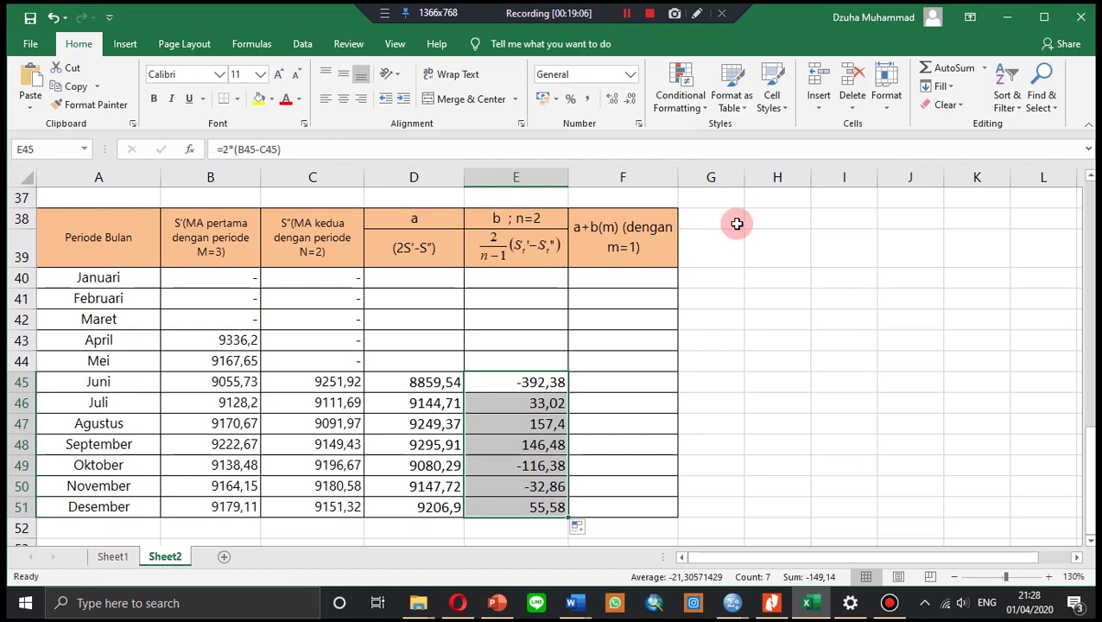
{"action": "left_click", "coordinate": [629, 381]}
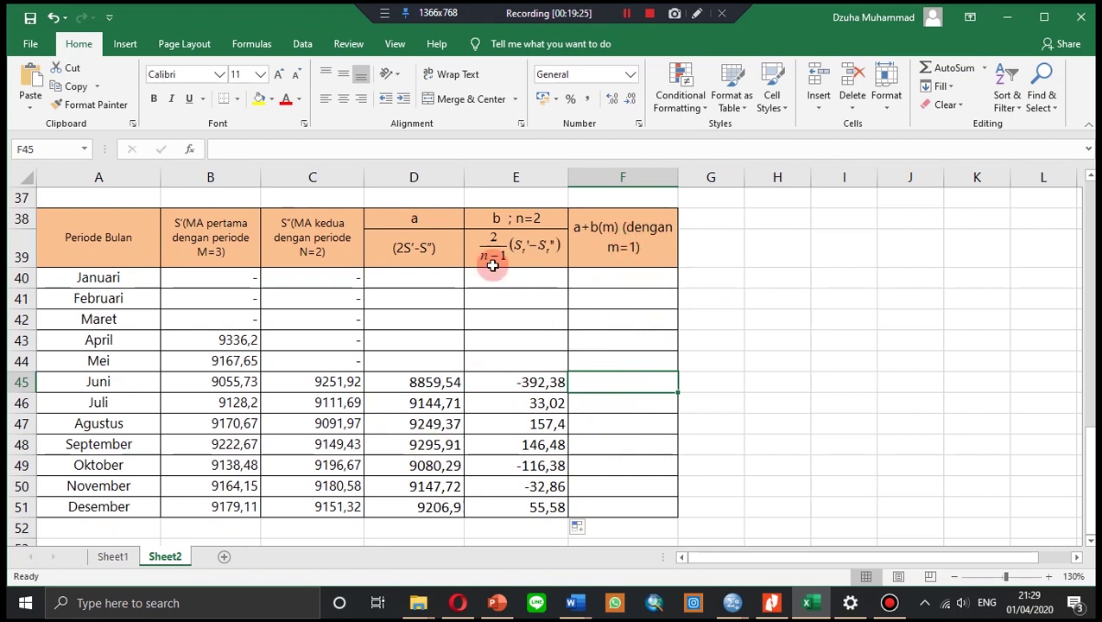
Step: Enter =(D45+E45)*1 in F45 (8467,16) and copy it down to F51 (9262,48)
{"action": "left_click", "coordinate": [462, 152]}
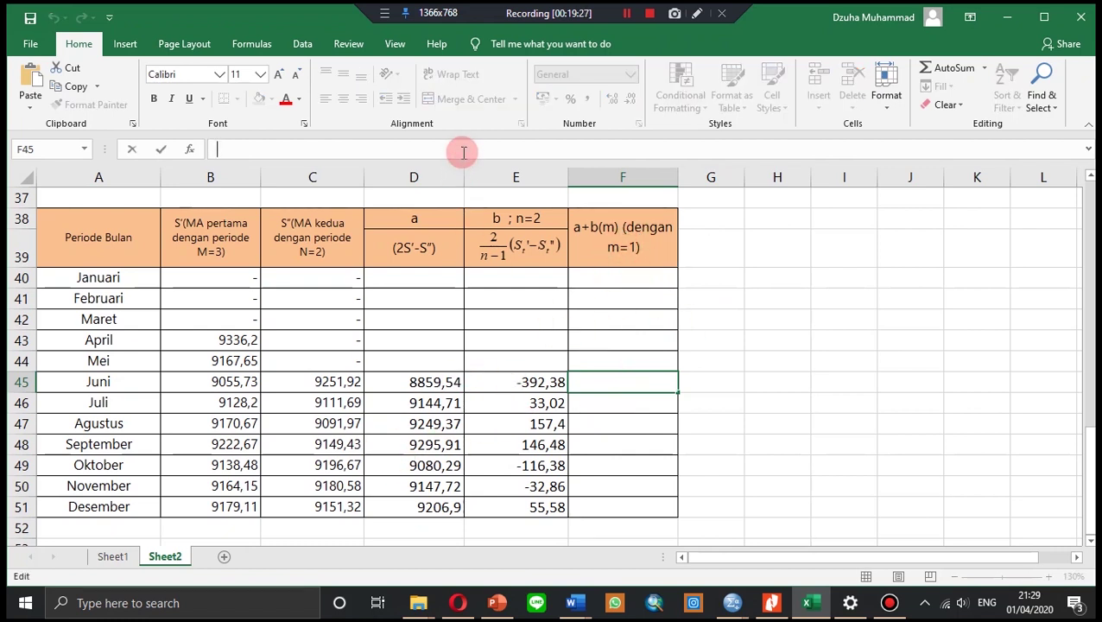
{"action": "type", "text": "=("}
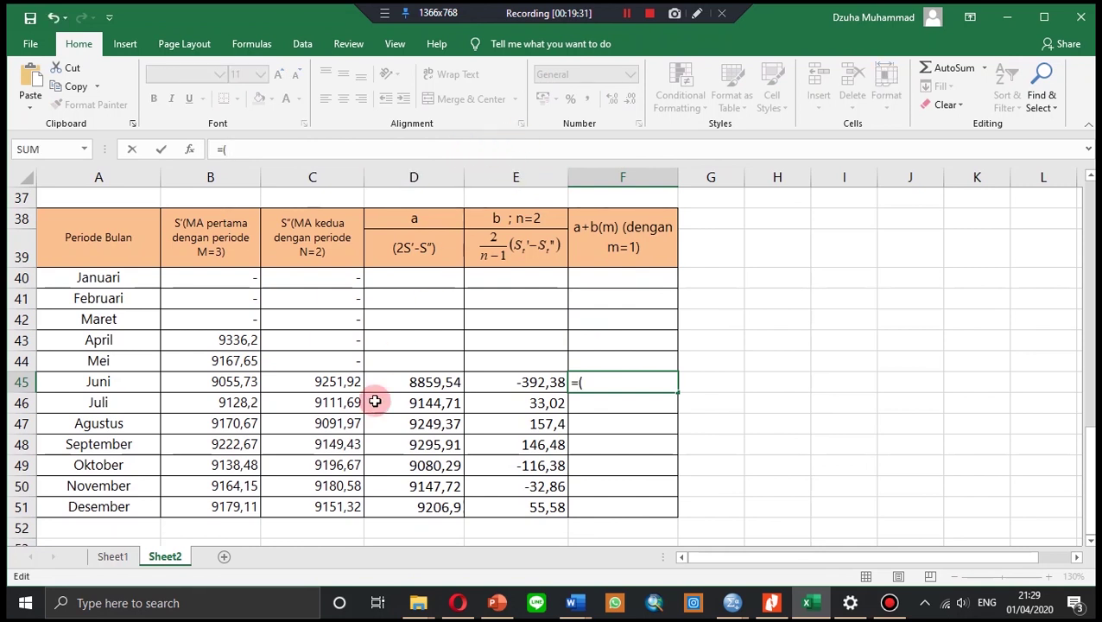
{"action": "left_click", "coordinate": [402, 385]}
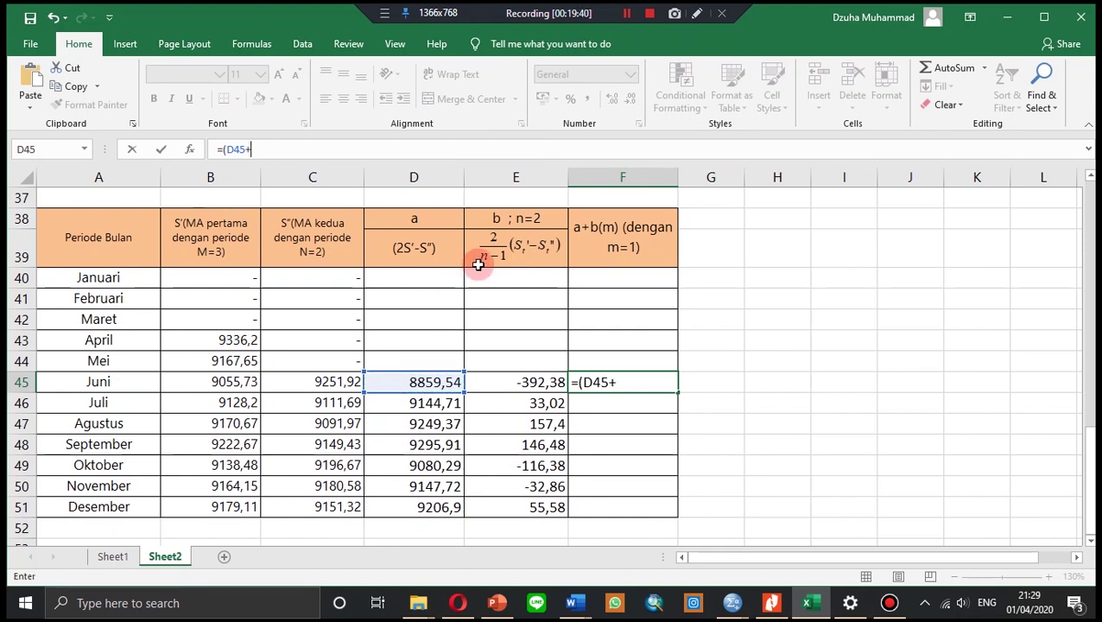
{"action": "left_click", "coordinate": [524, 384]}
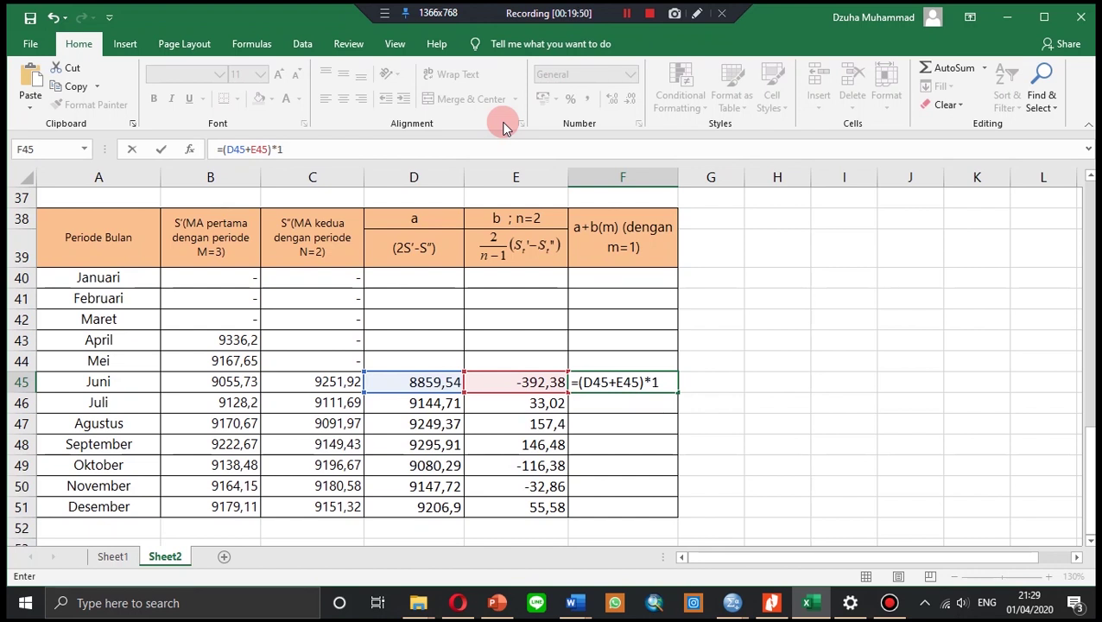
{"action": "key", "text": "Return"}
{"action": "left_click", "coordinate": [655, 384]}
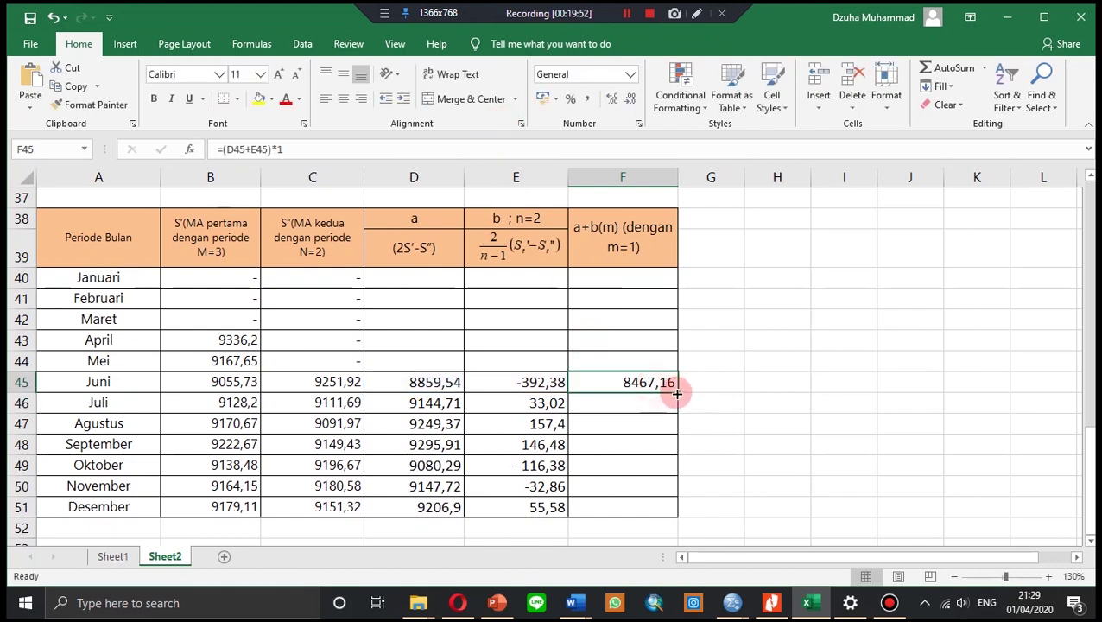
{"action": "left_click_drag", "start_coordinate": [677, 393], "coordinate": [691, 522]}
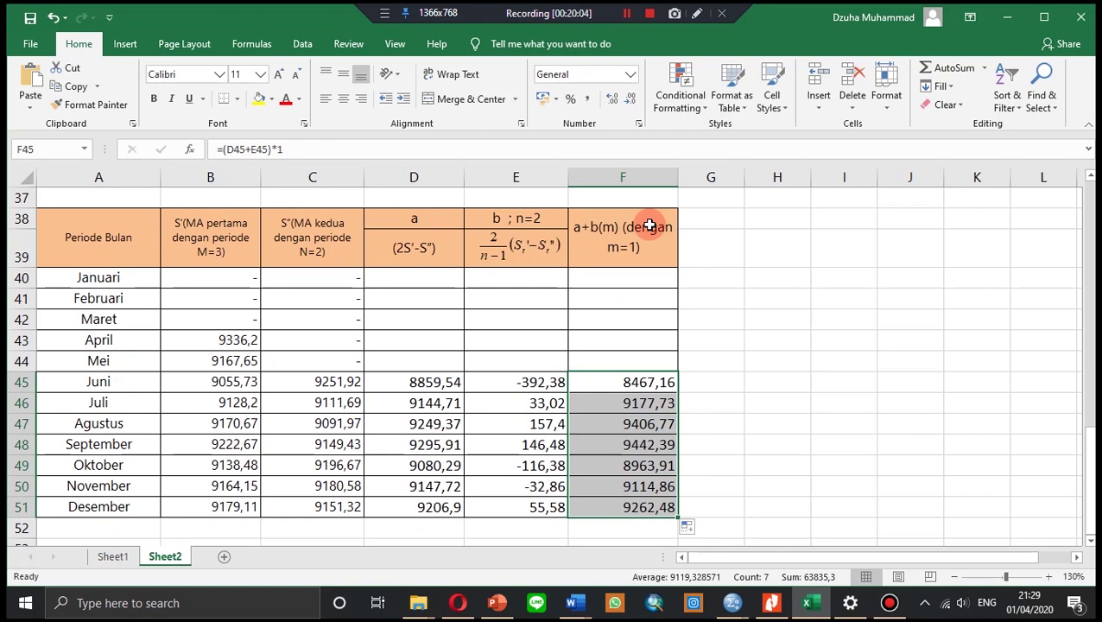
{"action": "left_click", "coordinate": [575, 603]}
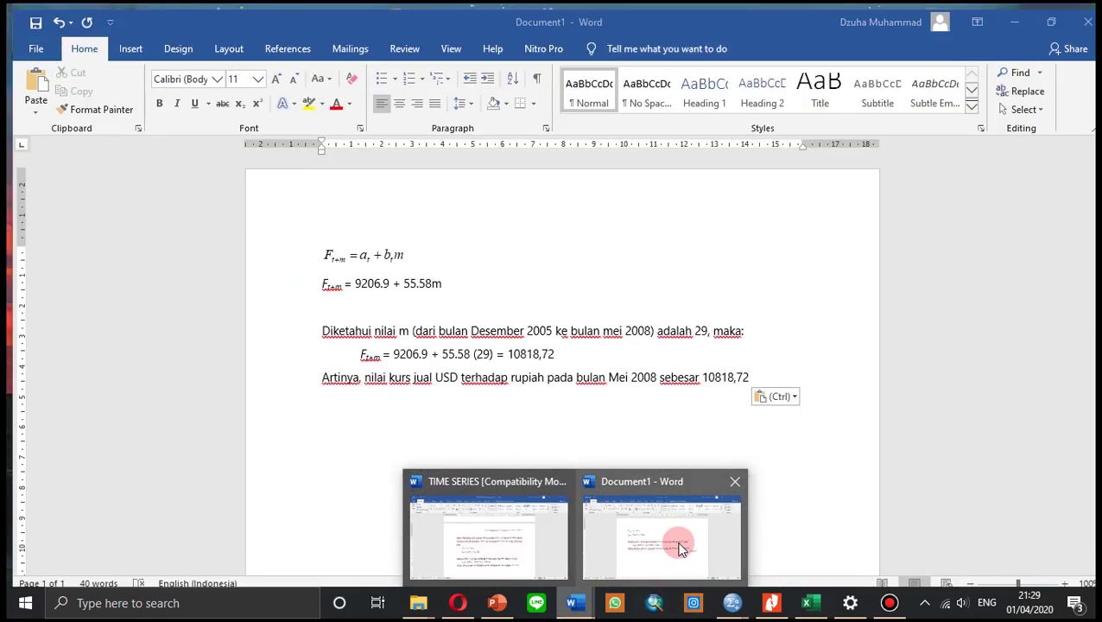
{"action": "left_click", "coordinate": [674, 549]}
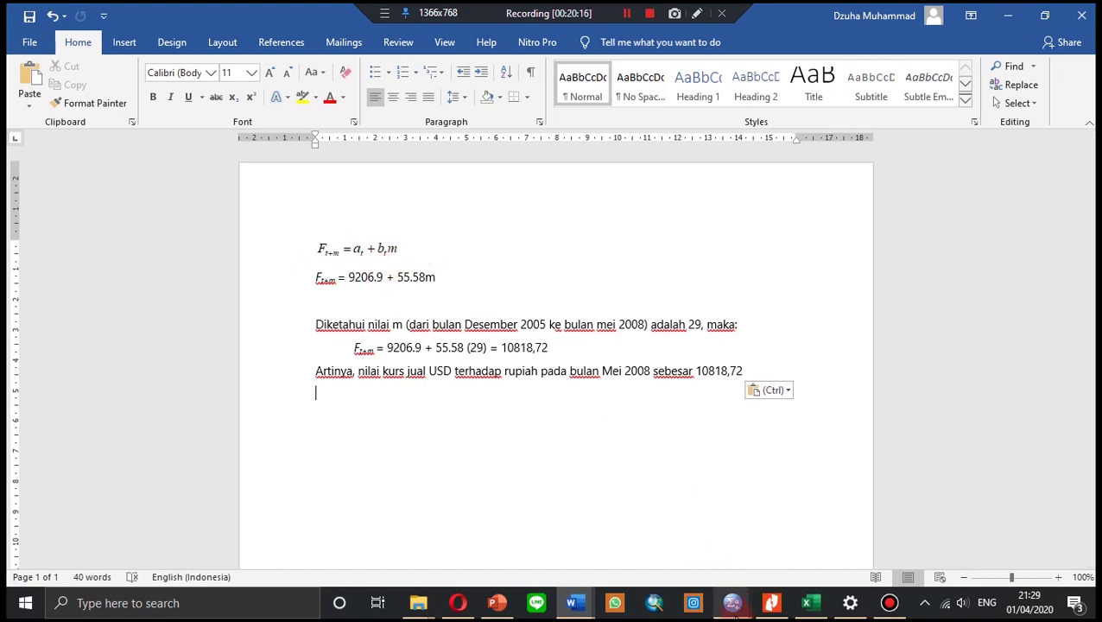
{"action": "mouse_move", "coordinate": [733, 602]}
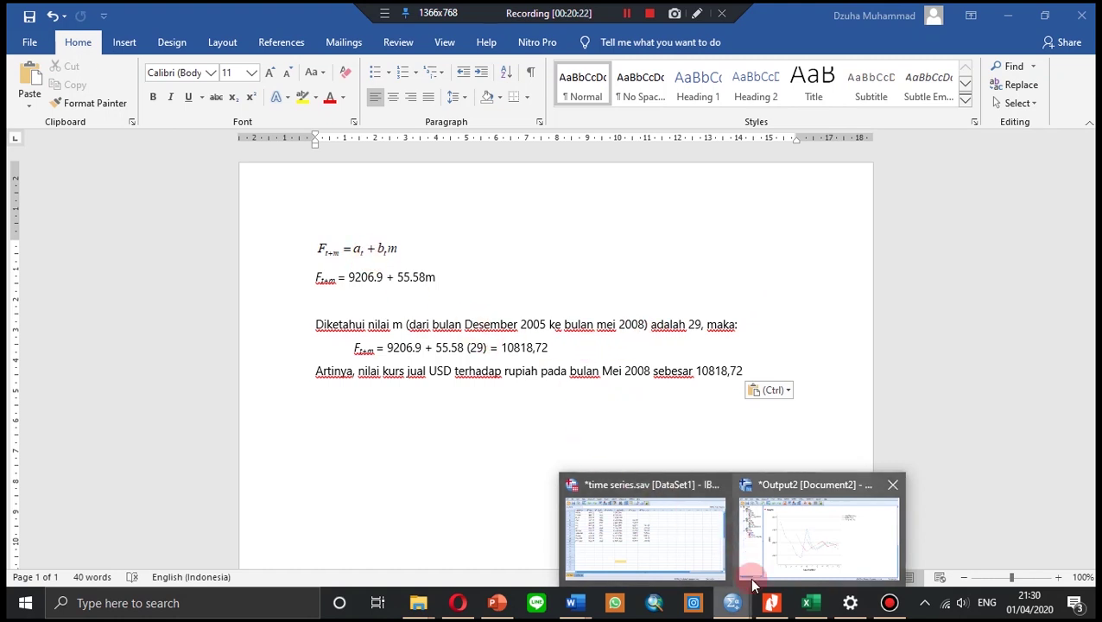
{"action": "left_click", "coordinate": [810, 603]}
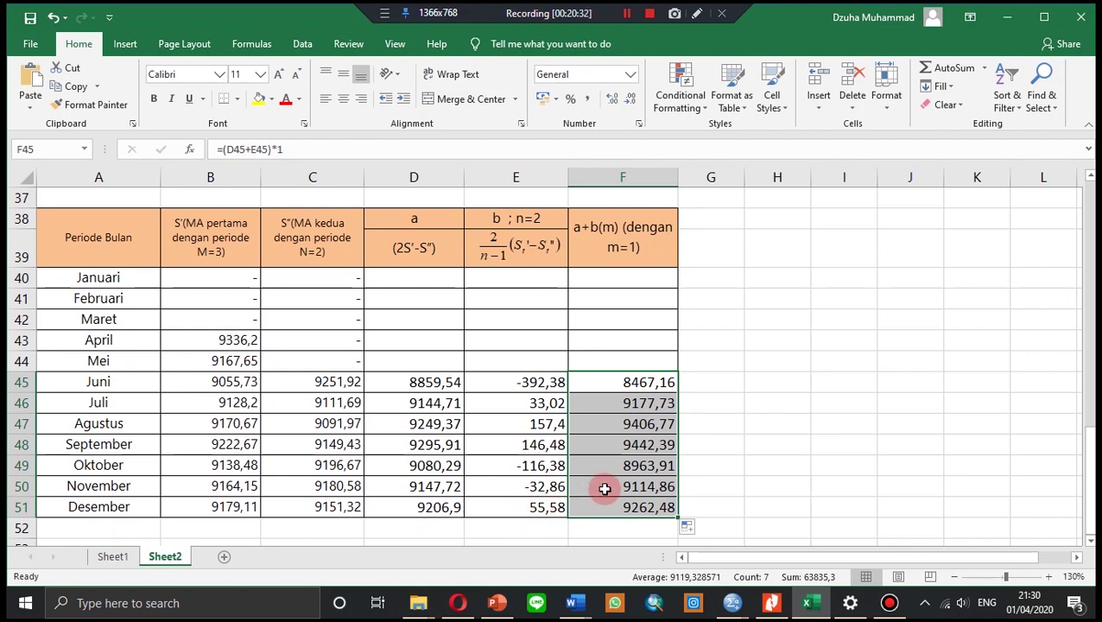
Step: Select the Desember forecast in F51, then switch back to the Word equation document
{"action": "left_click", "coordinate": [791, 449]}
{"action": "left_click", "coordinate": [615, 510]}
{"action": "key", "text": "alt+Tab"}
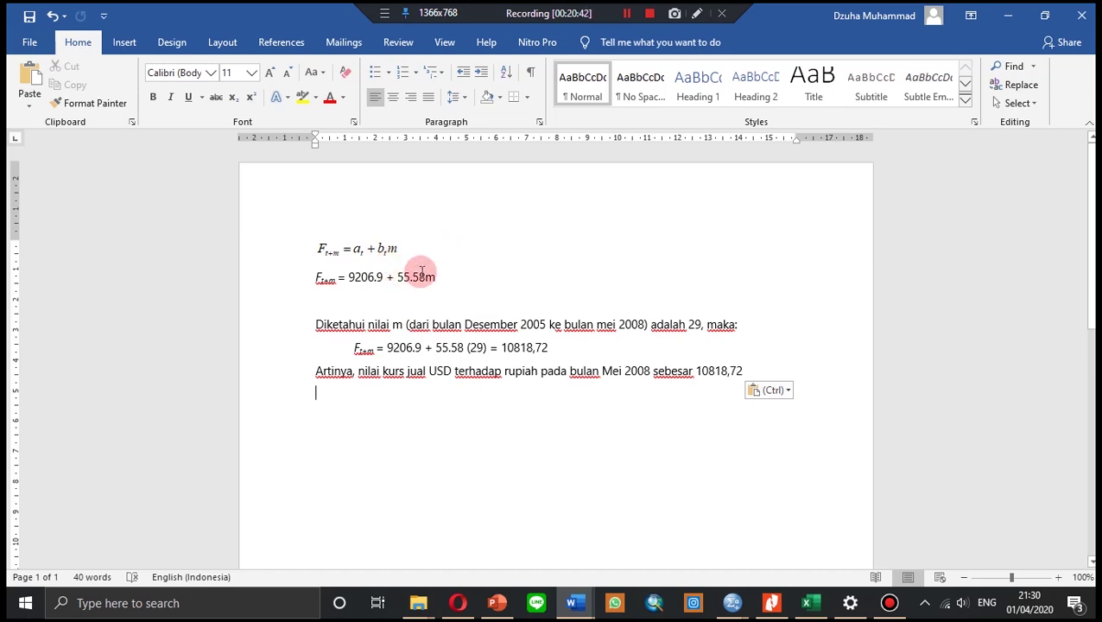
{"action": "key", "text": "alt+Tab"}
{"action": "key", "text": "alt+Tab"}
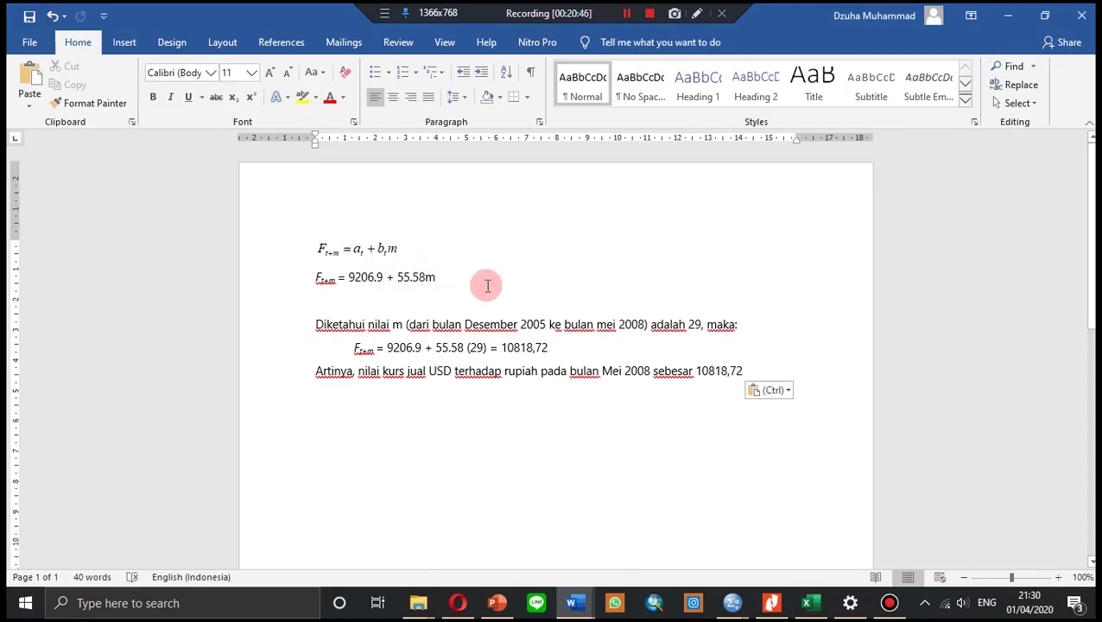
{"action": "scroll", "coordinate": [424, 343], "scroll_direction": "down", "scroll_amount": 4}
{"action": "scroll", "coordinate": [436, 343], "scroll_direction": "up", "scroll_amount": 4}
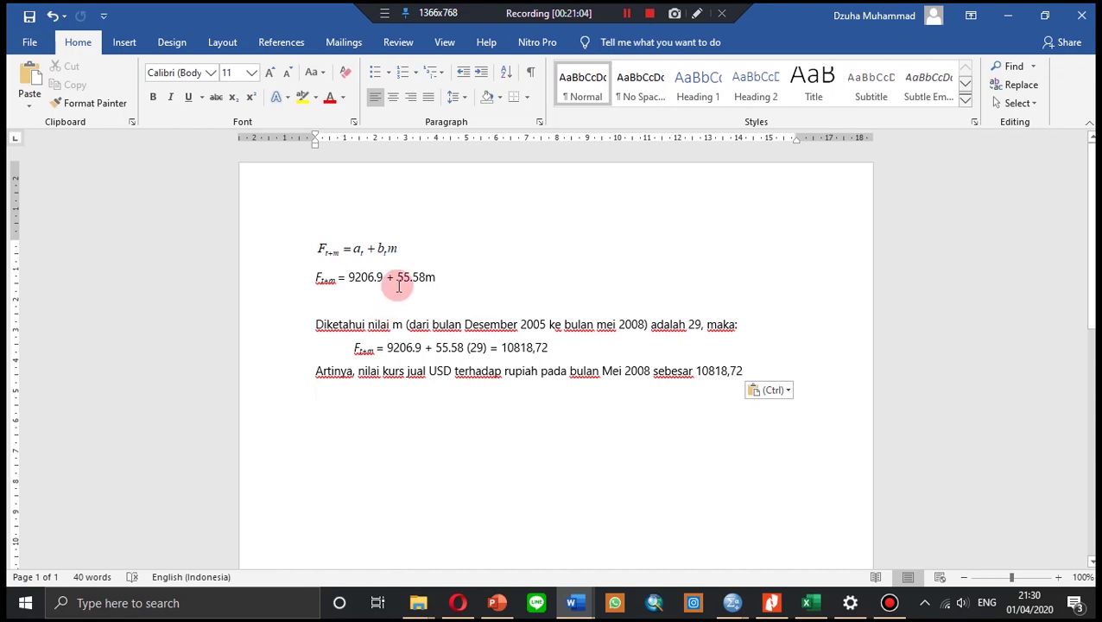
{"action": "left_click_drag", "start_coordinate": [441, 277], "coordinate": [309, 277]}
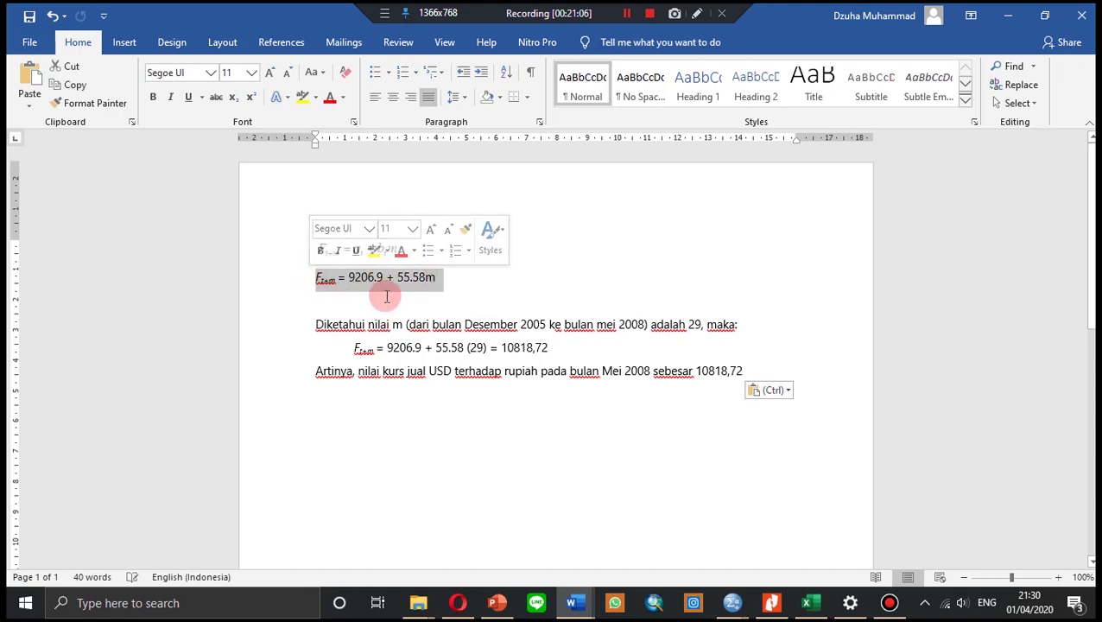
{"action": "left_click", "coordinate": [433, 278]}
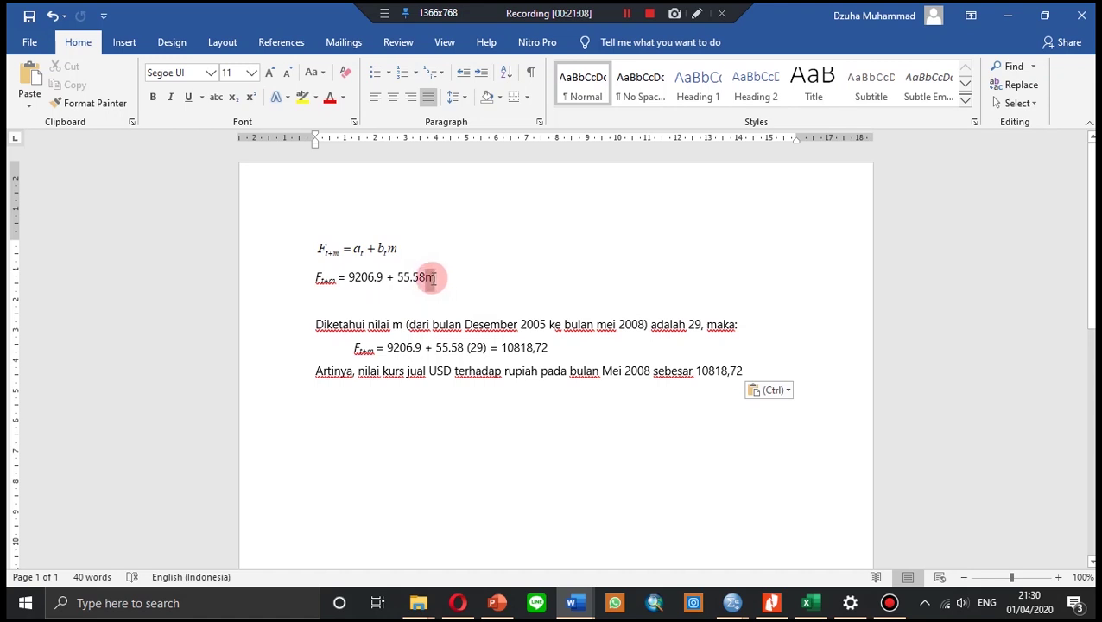
{"action": "left_click_drag", "start_coordinate": [434, 277], "coordinate": [424, 277]}
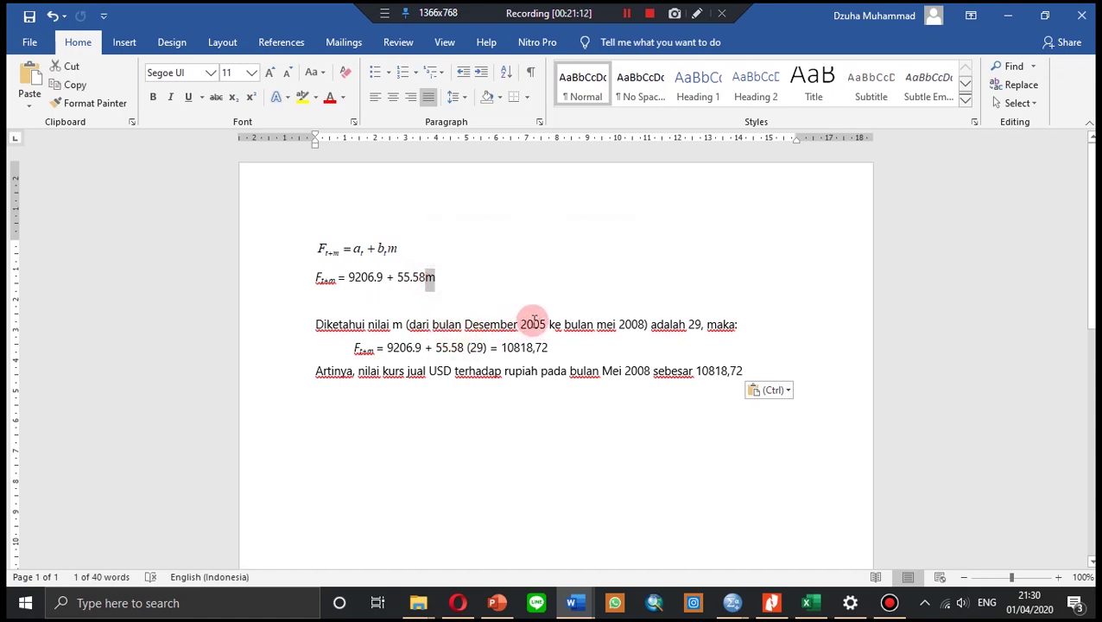
{"action": "left_click_drag", "start_coordinate": [551, 325], "coordinate": [471, 329]}
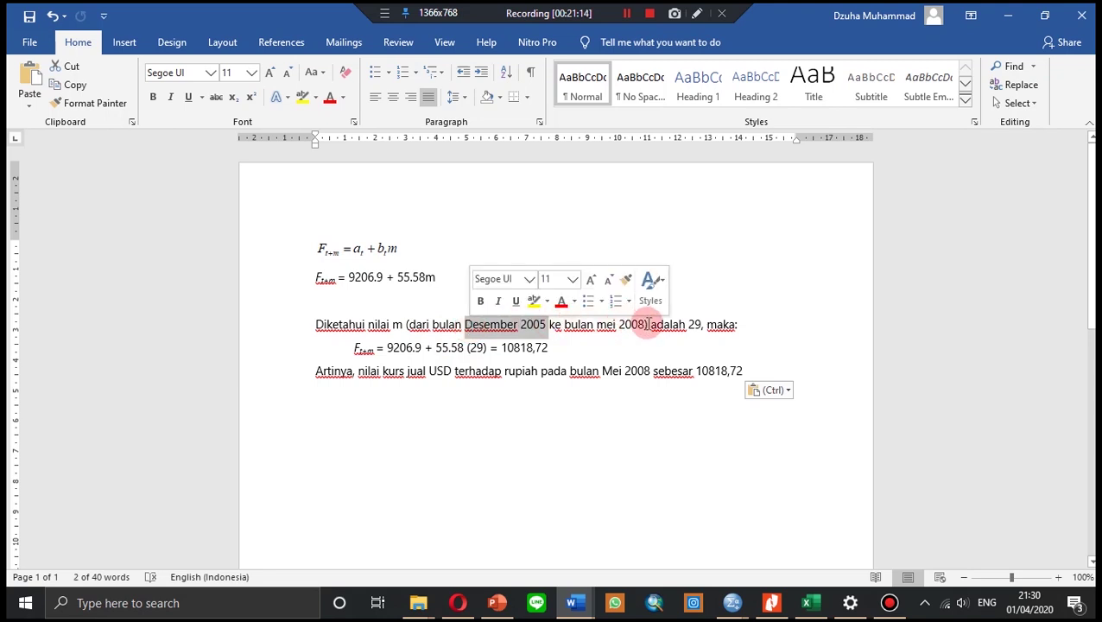
{"action": "left_click_drag", "start_coordinate": [650, 325], "coordinate": [596, 327]}
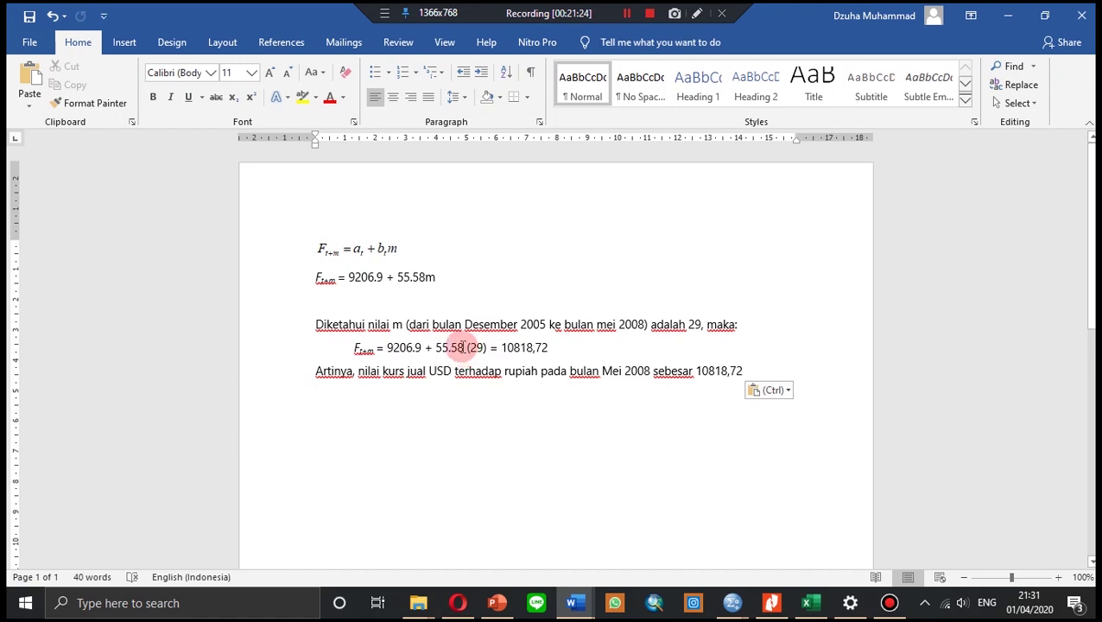
{"action": "left_click_drag", "start_coordinate": [553, 348], "coordinate": [501, 348]}
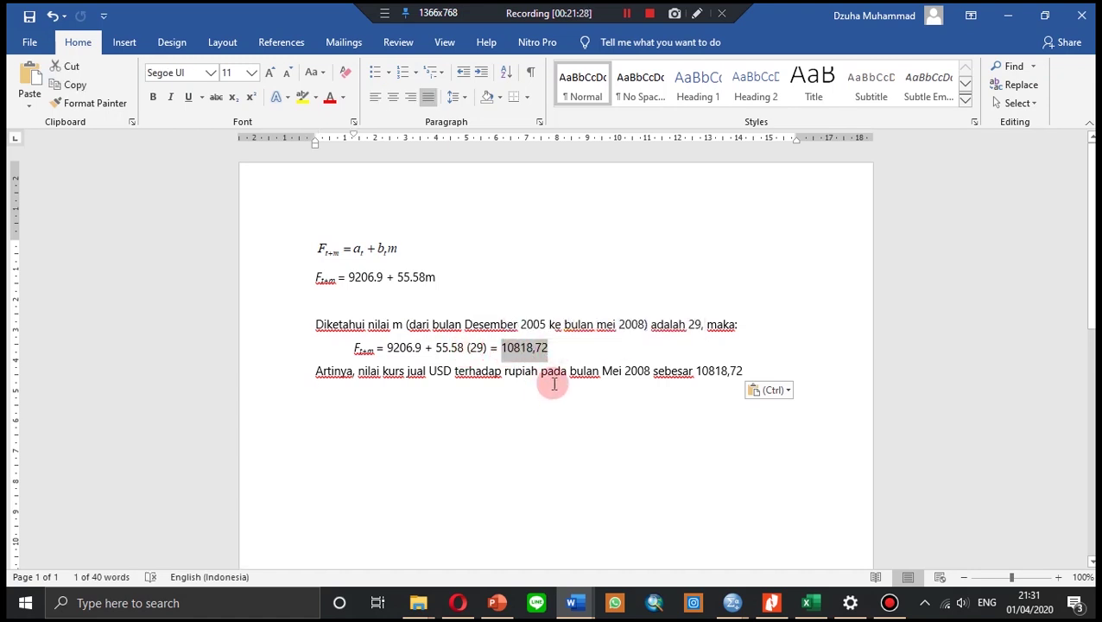
{"action": "left_click", "coordinate": [451, 371]}
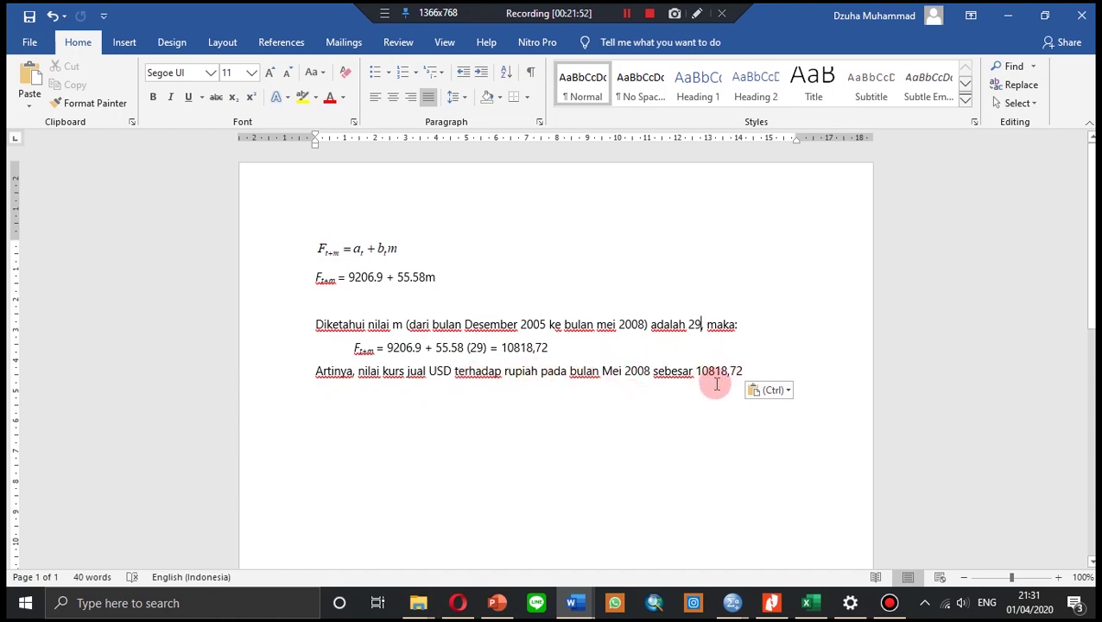
{"action": "left_click_drag", "start_coordinate": [745, 371], "coordinate": [713, 371]}
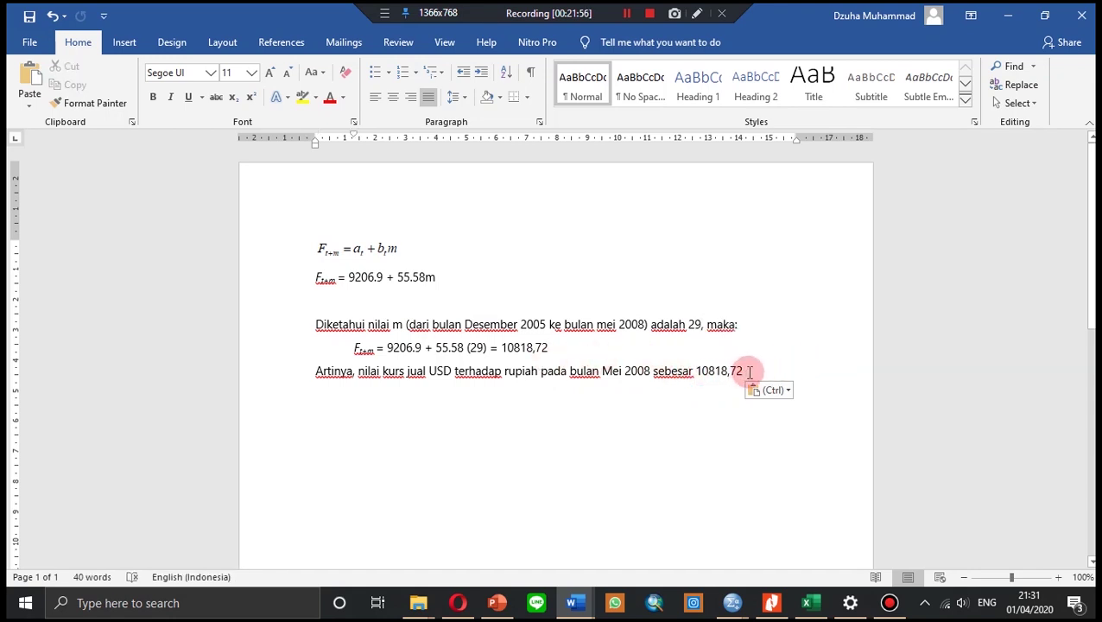
{"action": "left_click", "coordinate": [484, 347]}
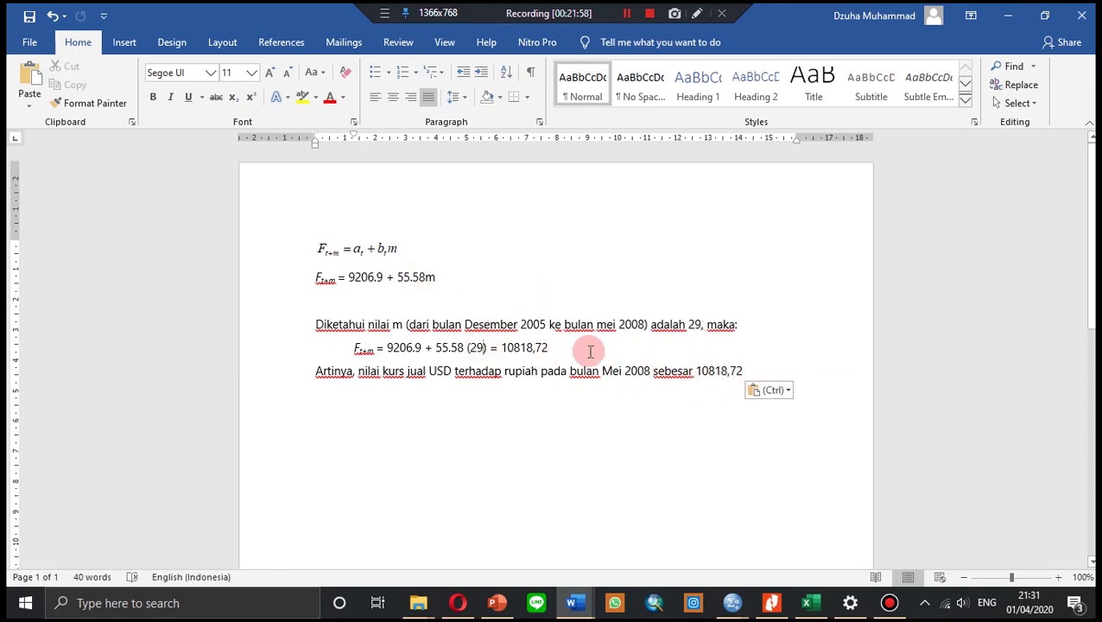
{"action": "left_click_drag", "start_coordinate": [741, 371], "coordinate": [696, 370]}
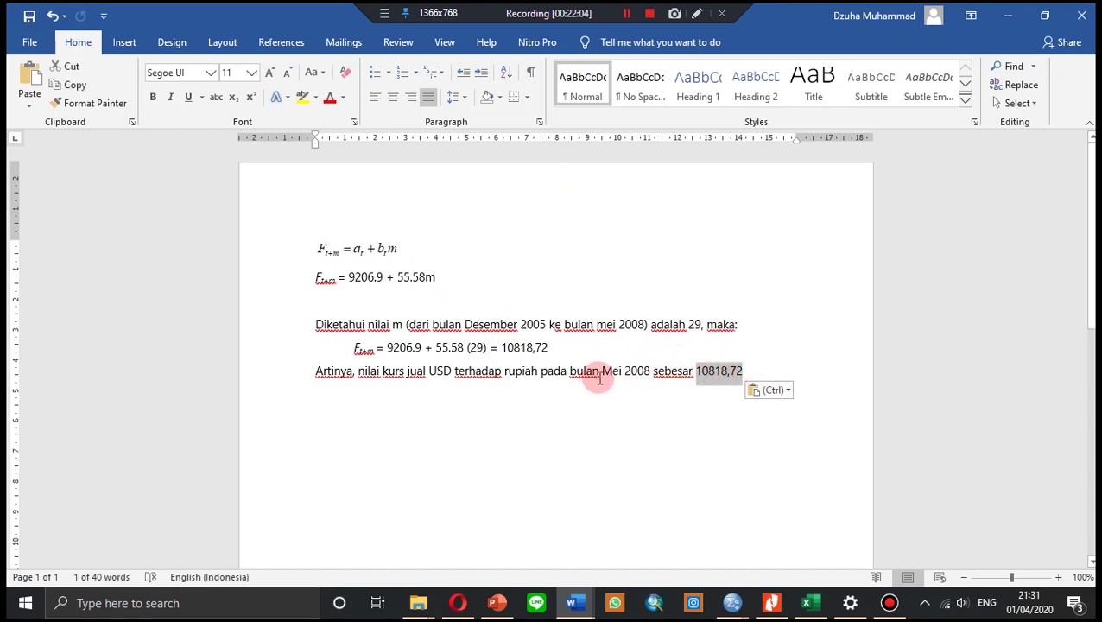
Step: Bring the SPSS Data Editor with time series.sav forward and select empty cells in row 15
{"action": "left_click", "coordinate": [732, 603]}
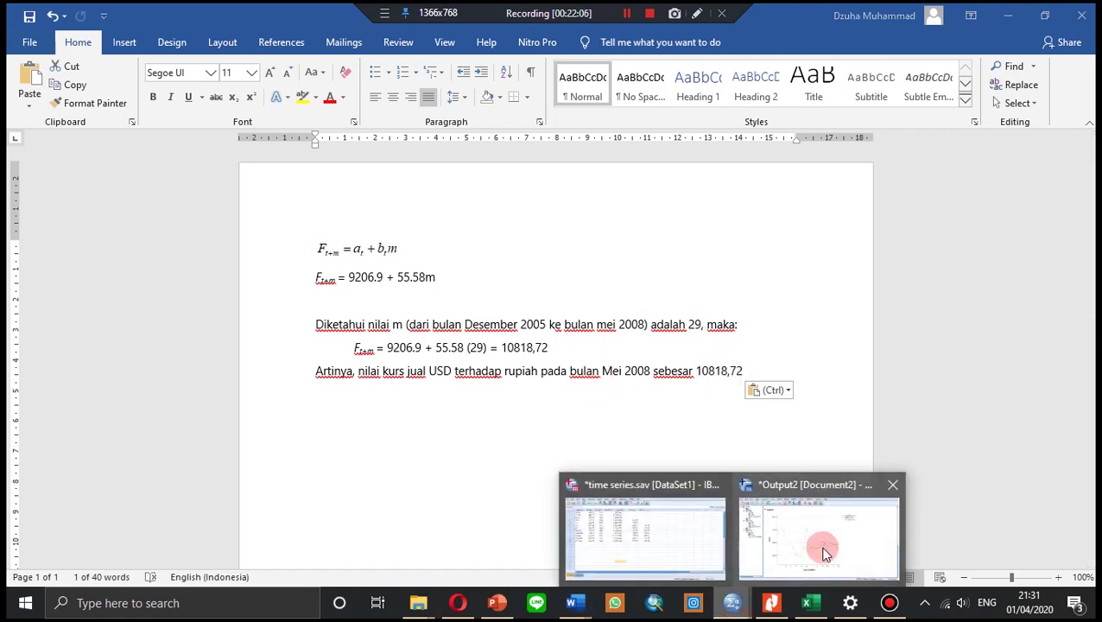
{"action": "left_click", "coordinate": [691, 549]}
{"action": "left_click", "coordinate": [384, 353]}
{"action": "left_click", "coordinate": [475, 370]}
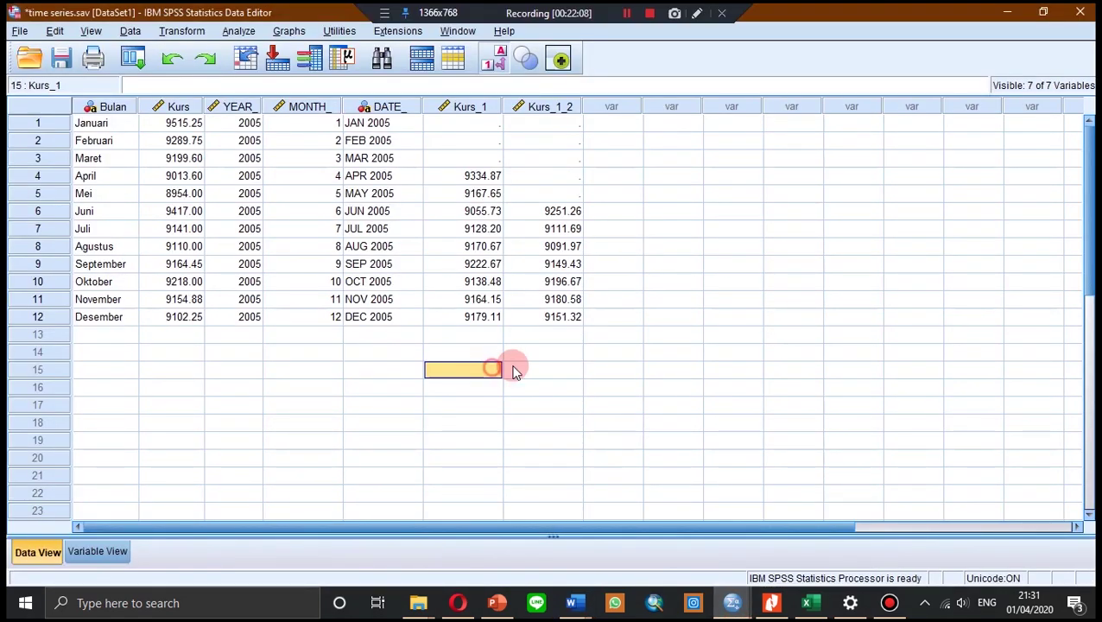
{"action": "left_click", "coordinate": [613, 370]}
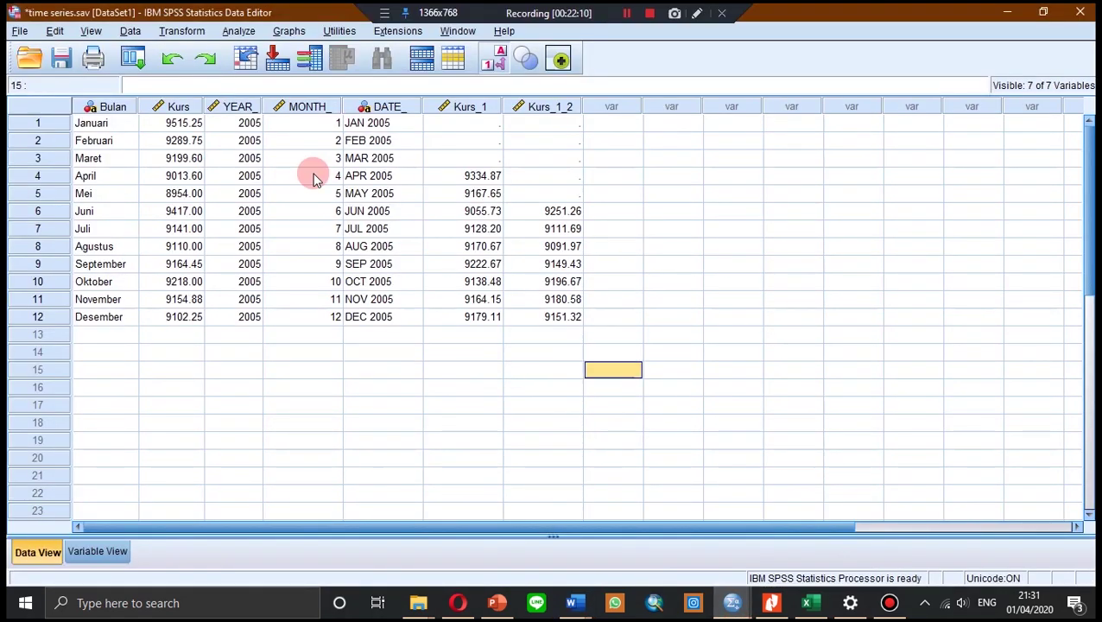
Step: Review the ANALISIS TIME SERIES PDF report and the moving average output graph, then return to the Data Editor
{"action": "left_click", "coordinate": [739, 602]}
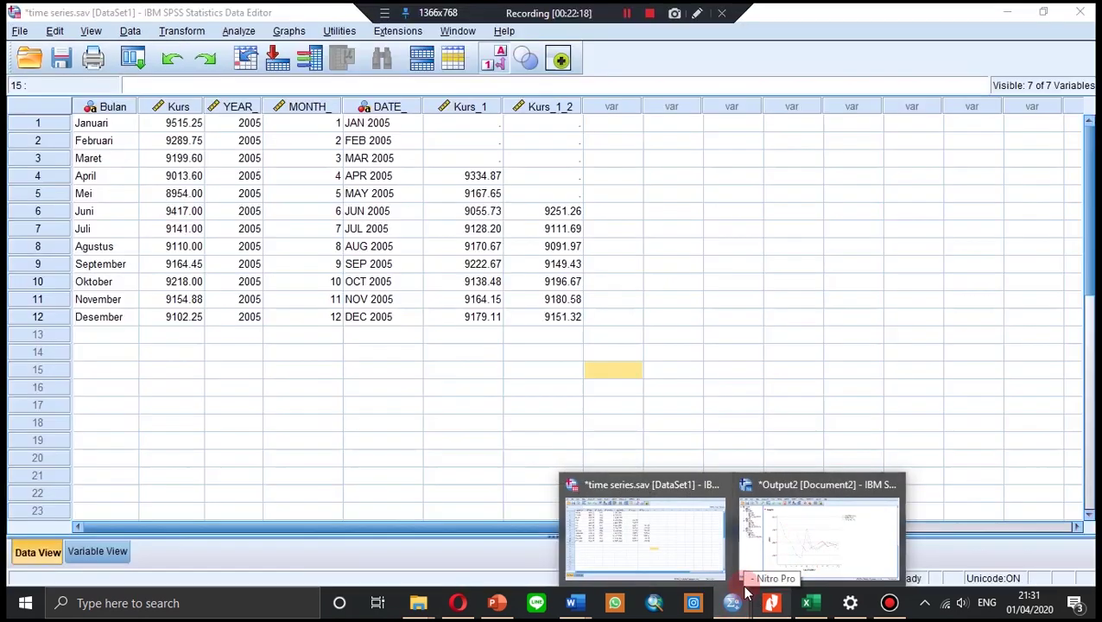
{"action": "left_click", "coordinate": [666, 546]}
{"action": "left_click", "coordinate": [772, 603]}
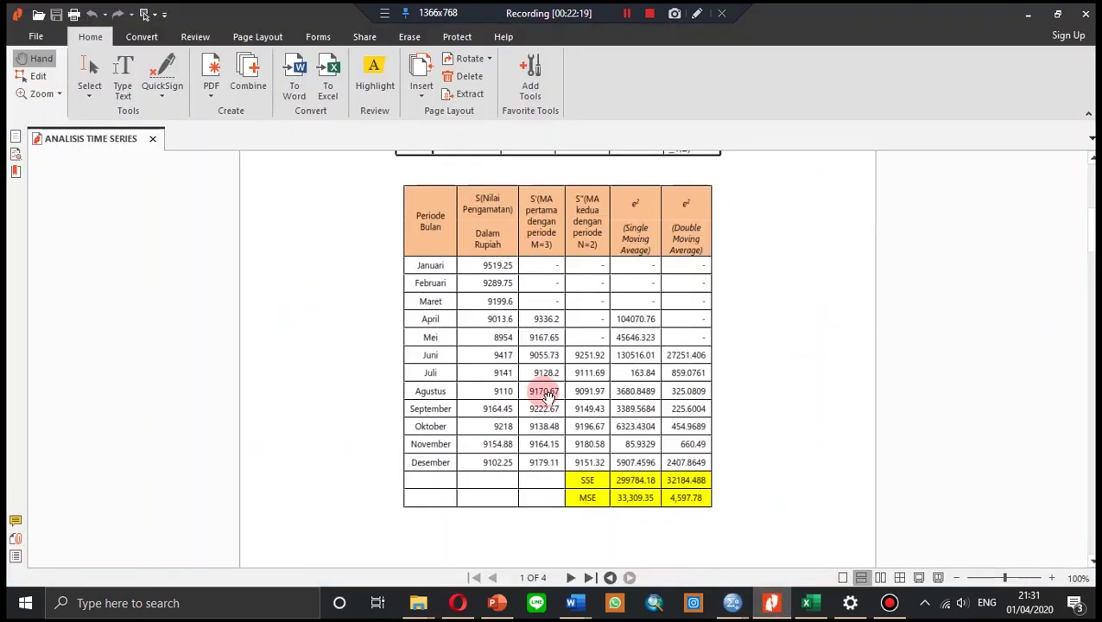
{"action": "scroll", "coordinate": [542, 381], "scroll_direction": "up", "scroll_amount": 2}
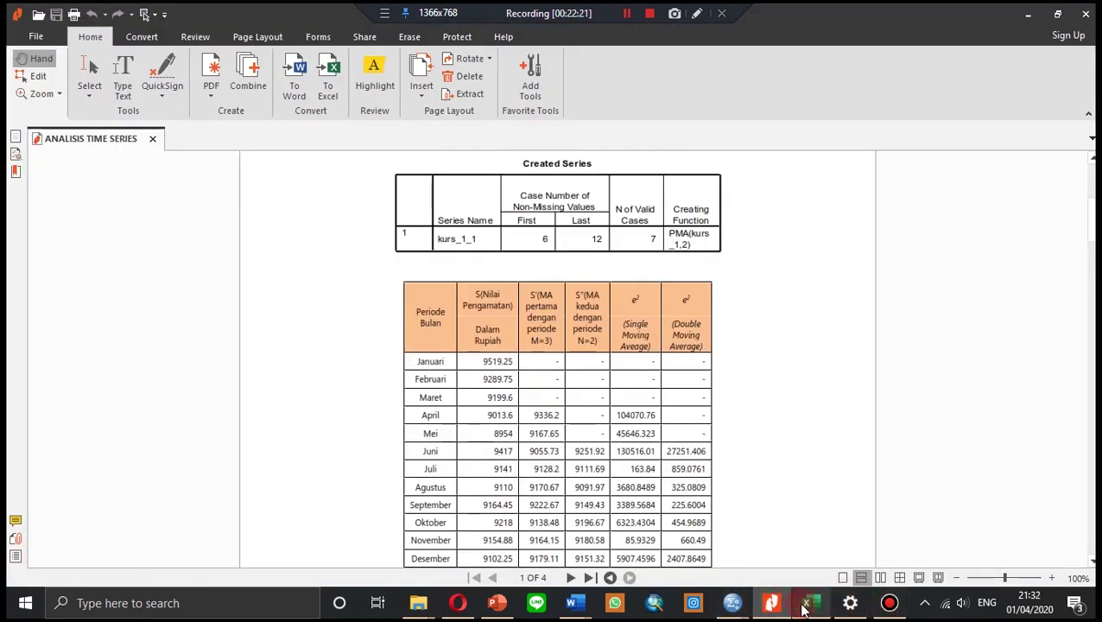
{"action": "left_click", "coordinate": [734, 602]}
{"action": "left_click", "coordinate": [819, 538]}
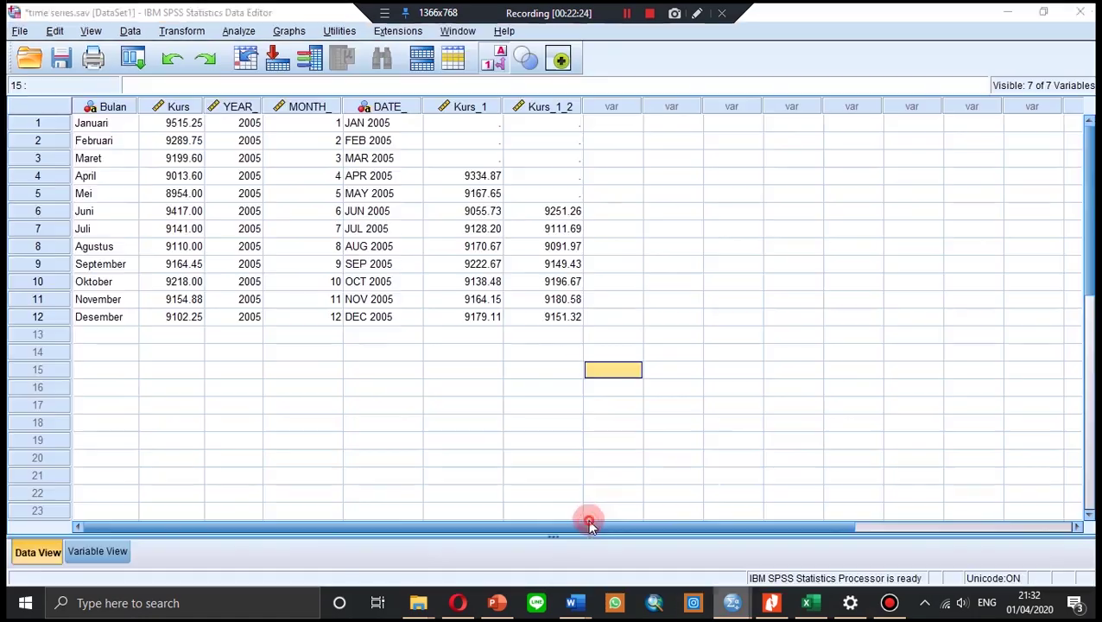
{"action": "left_click", "coordinate": [585, 517]}
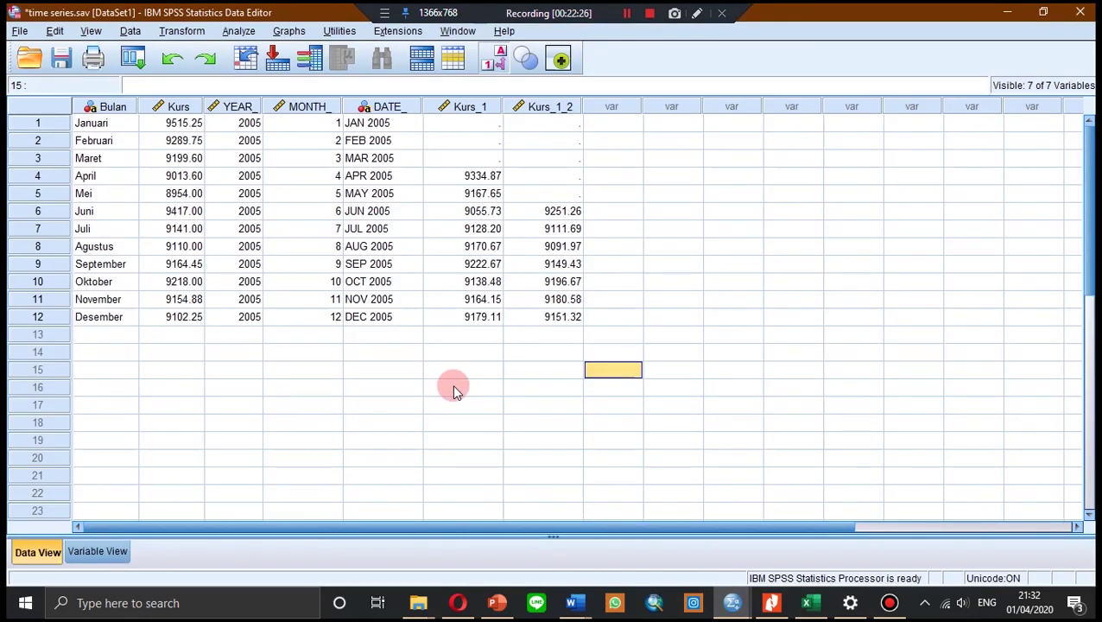